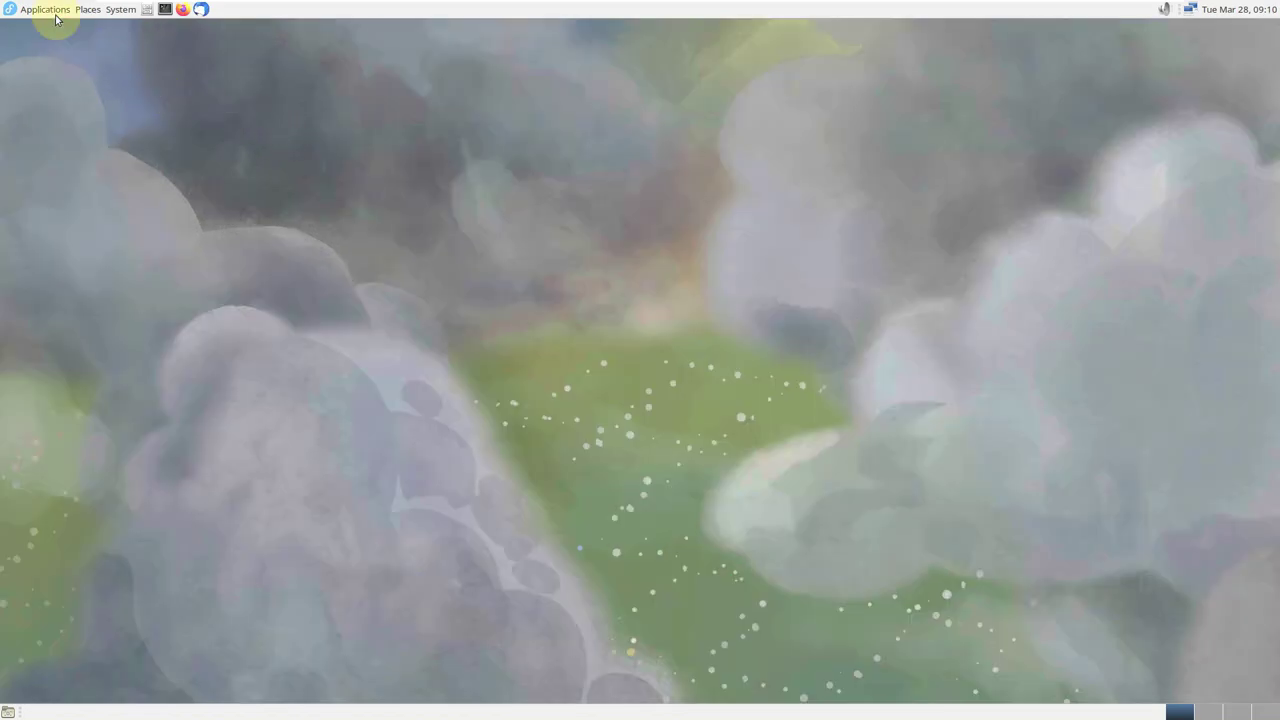
# Launch MATE System Monitor and maximize its window
pyautogui.click(55, 12)
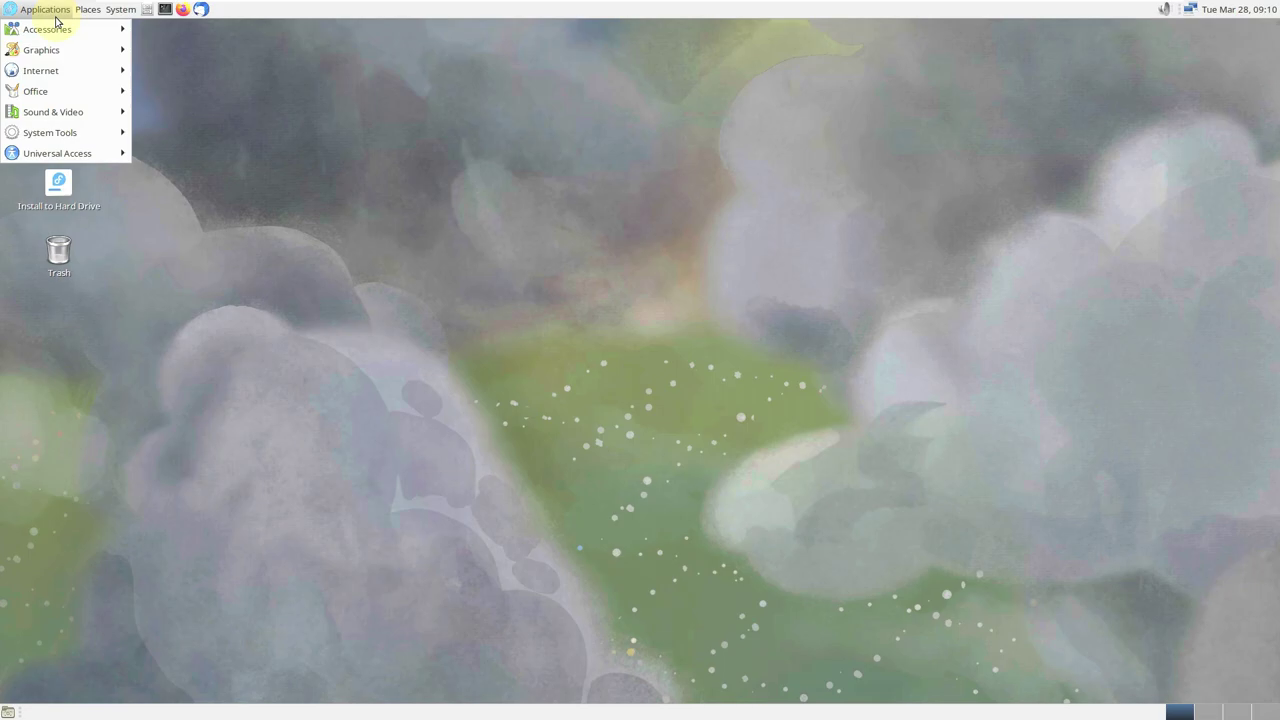
pyautogui.moveTo(60, 32)
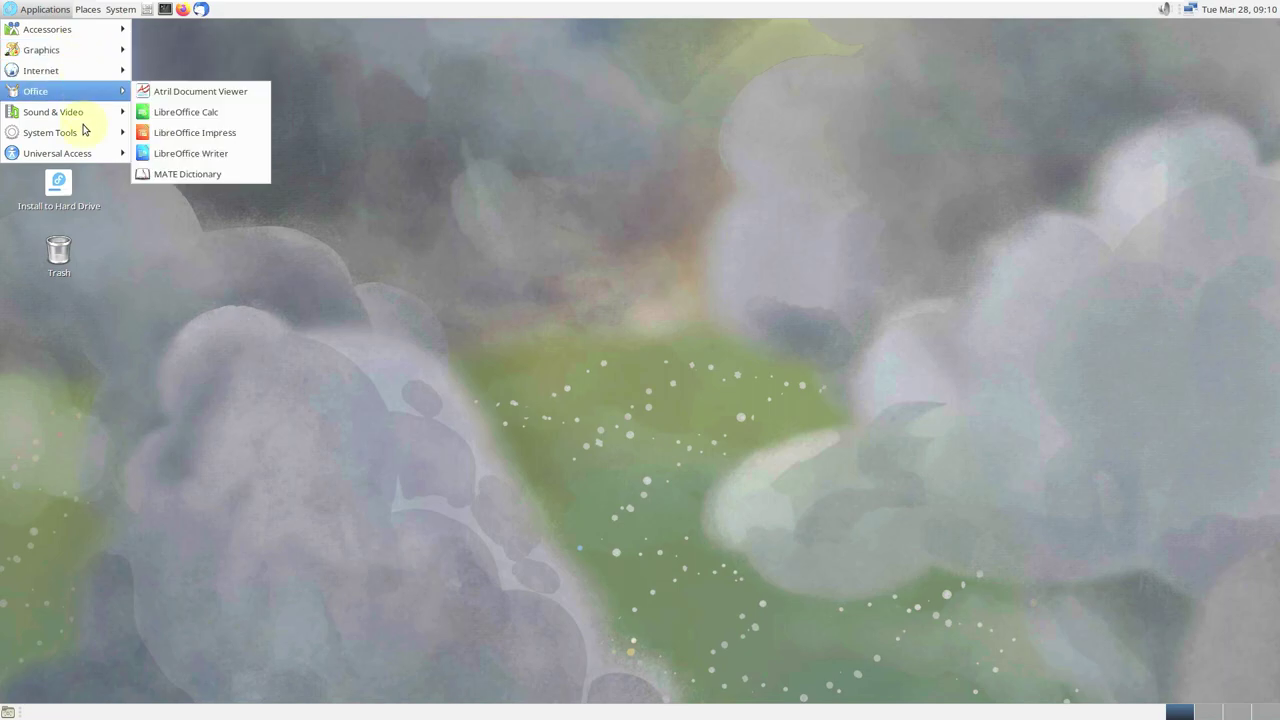
pyautogui.moveTo(82, 119)
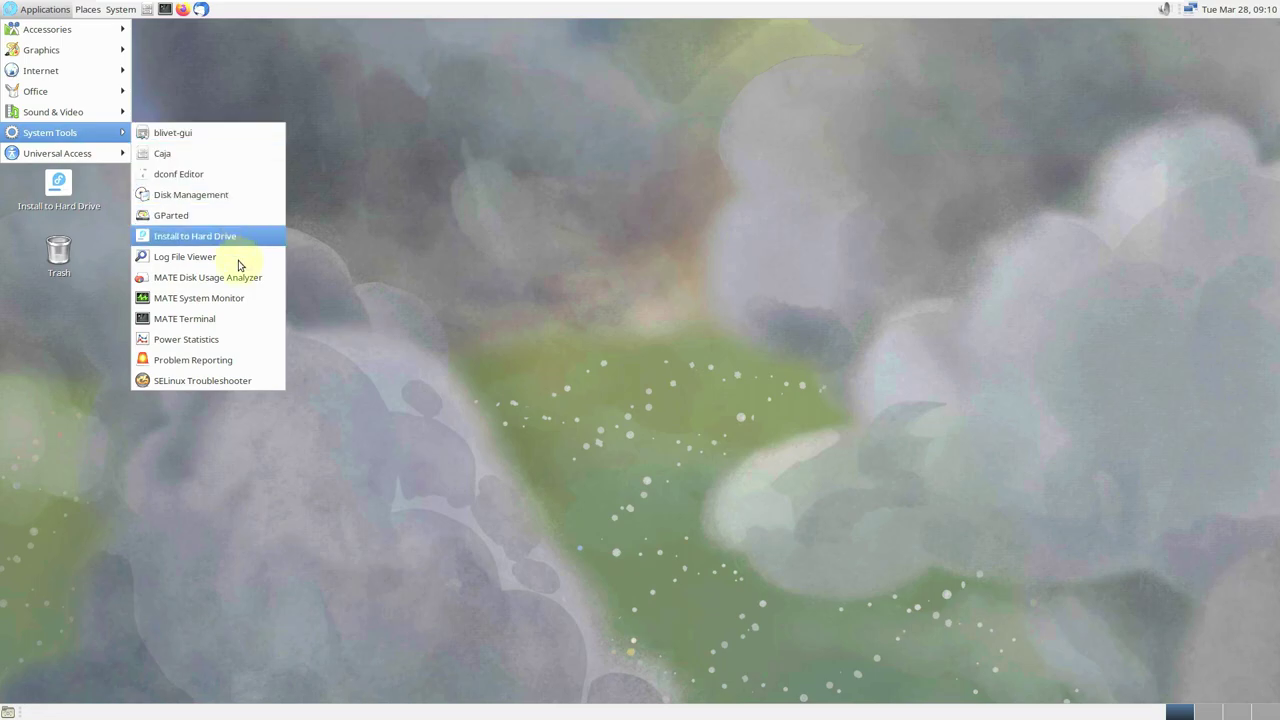
pyautogui.click(236, 298)
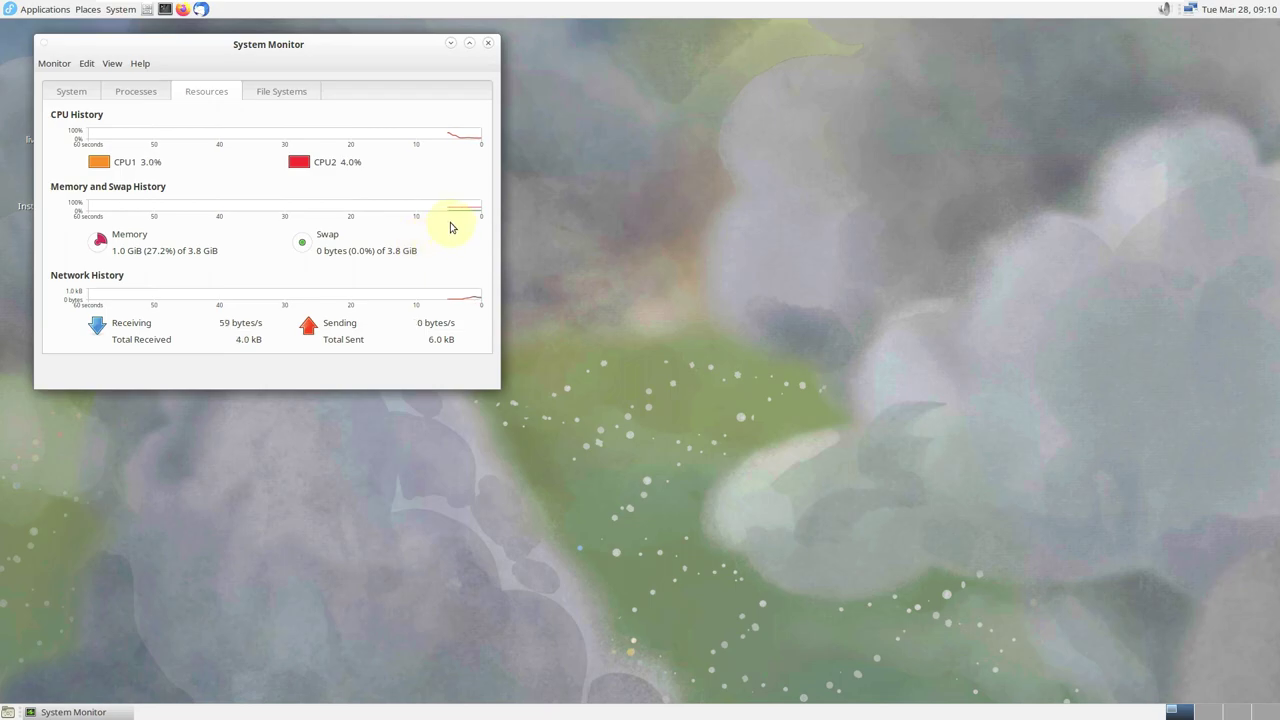
pyautogui.click(469, 43)
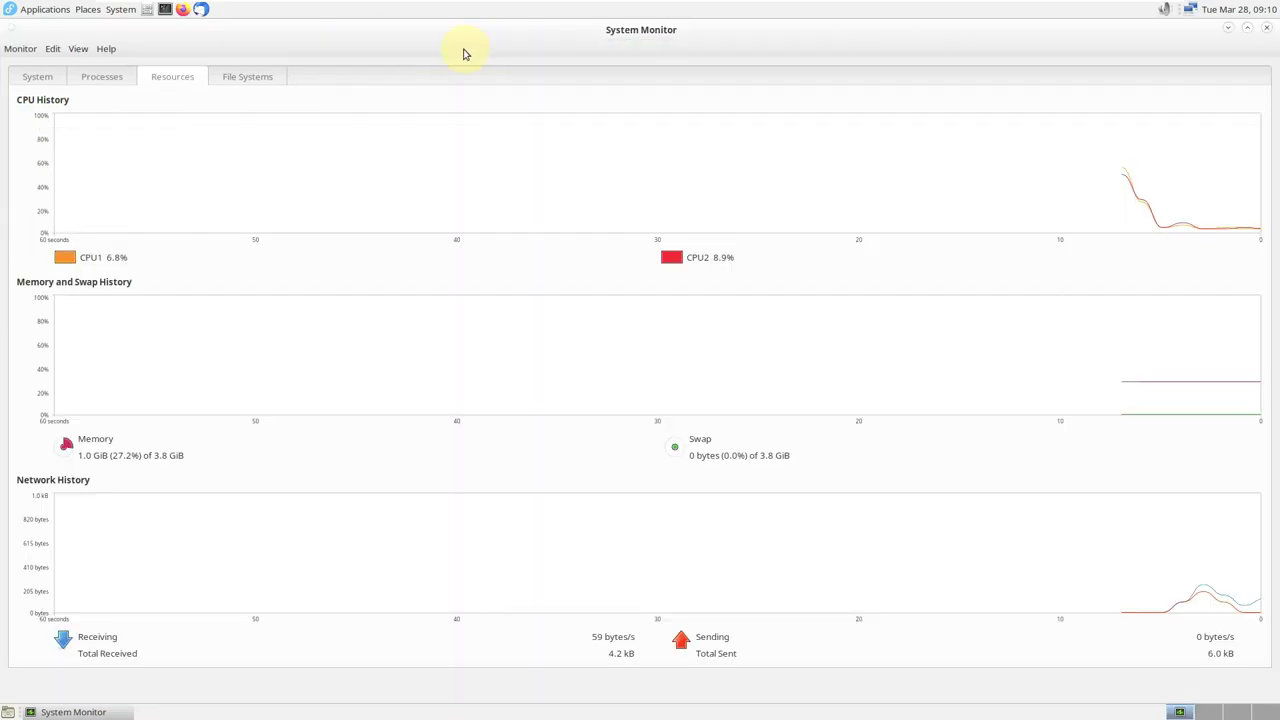
# View the system's release and hardware information, plus System Monitor's version details, and close the version dialog
pyautogui.click(41, 78)
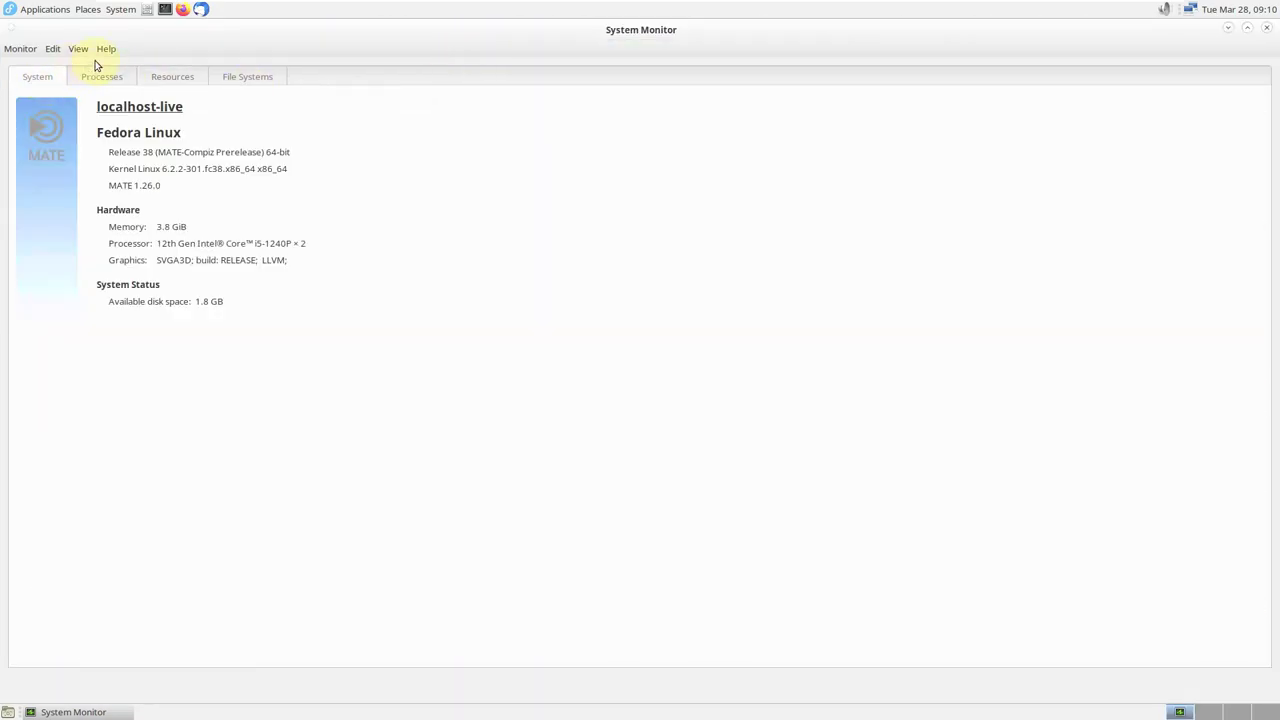
pyautogui.click(106, 48)
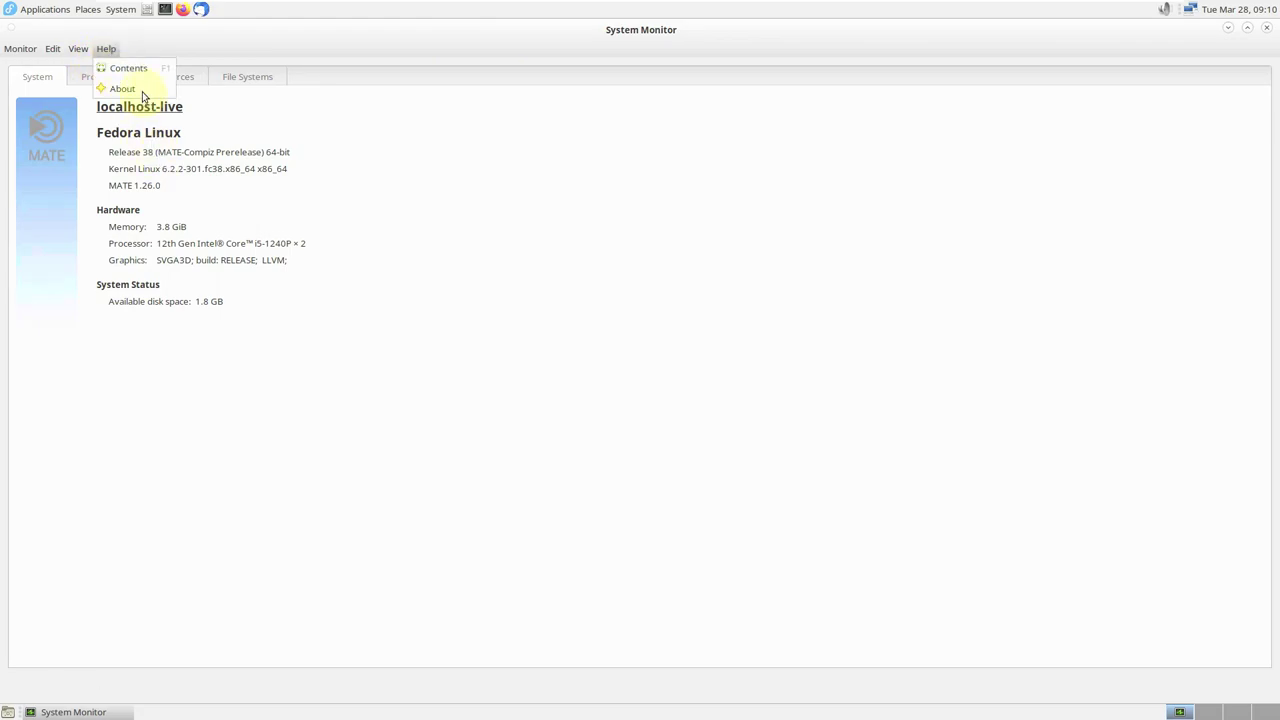
pyautogui.click(143, 92)
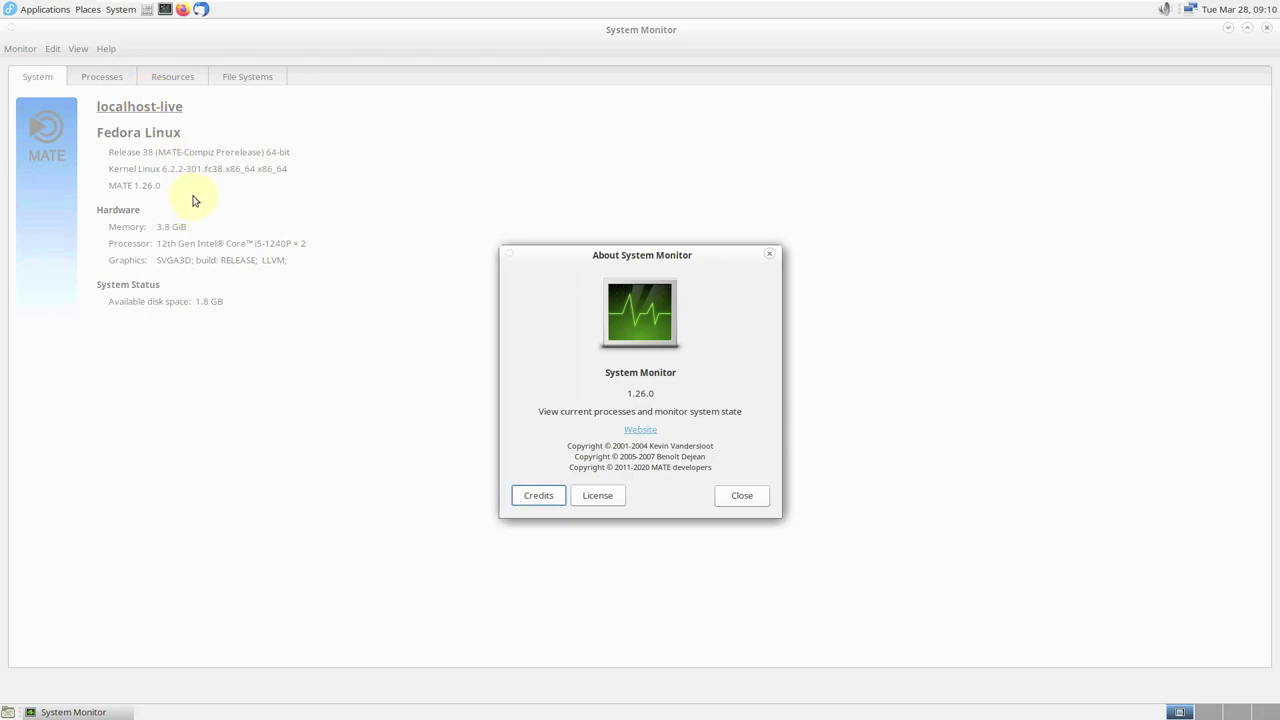
pyautogui.click(757, 500)
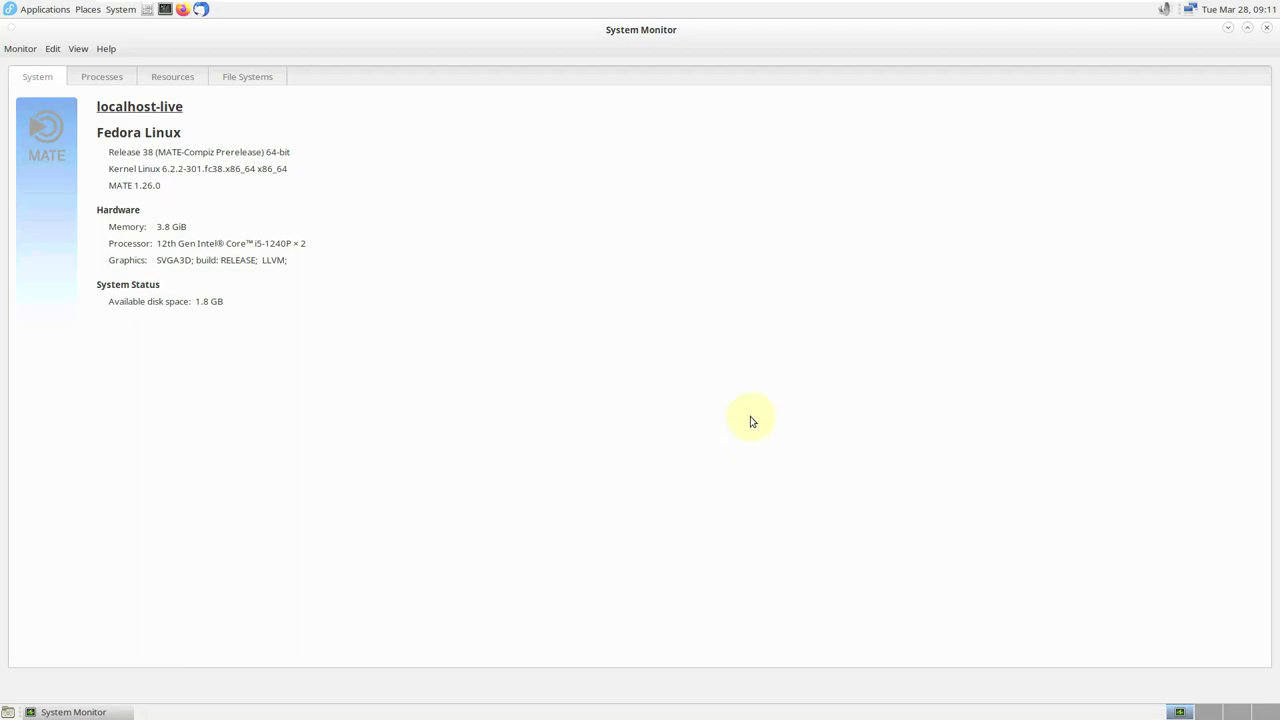
# Look through the full list of running processes in System Monitor
pyautogui.click(114, 79)
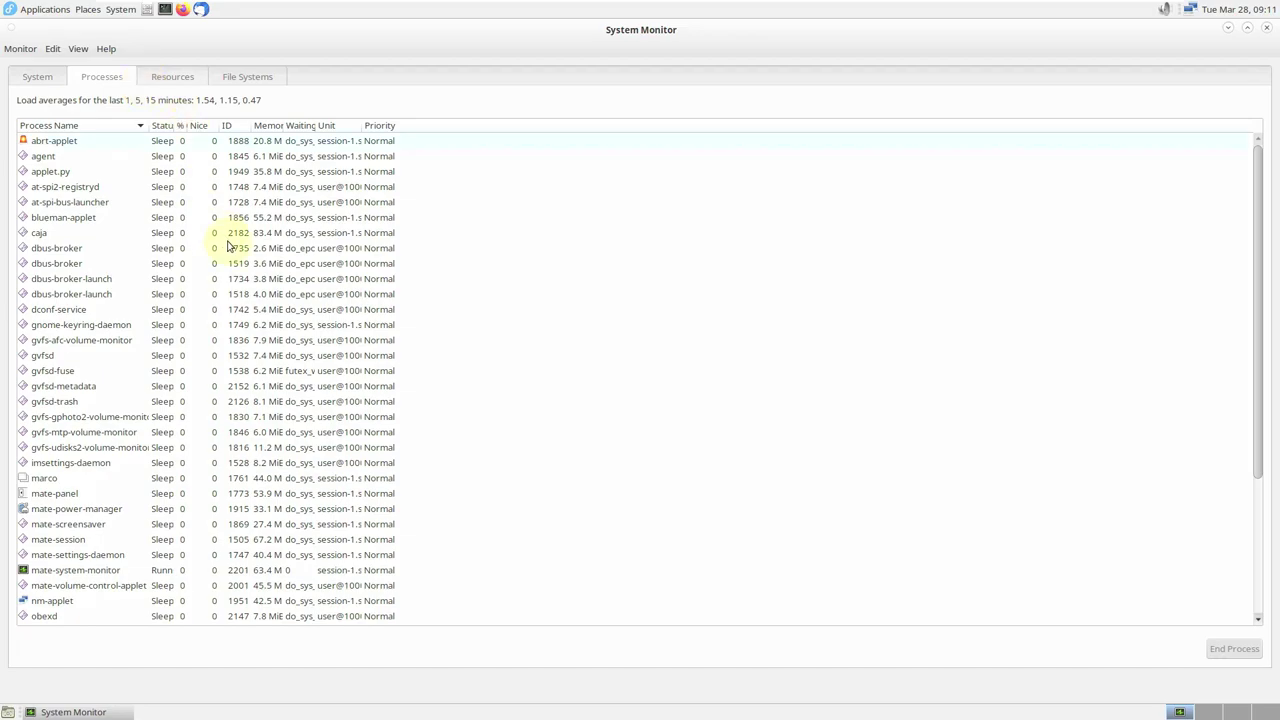
pyautogui.scroll(-5, 232, 248)
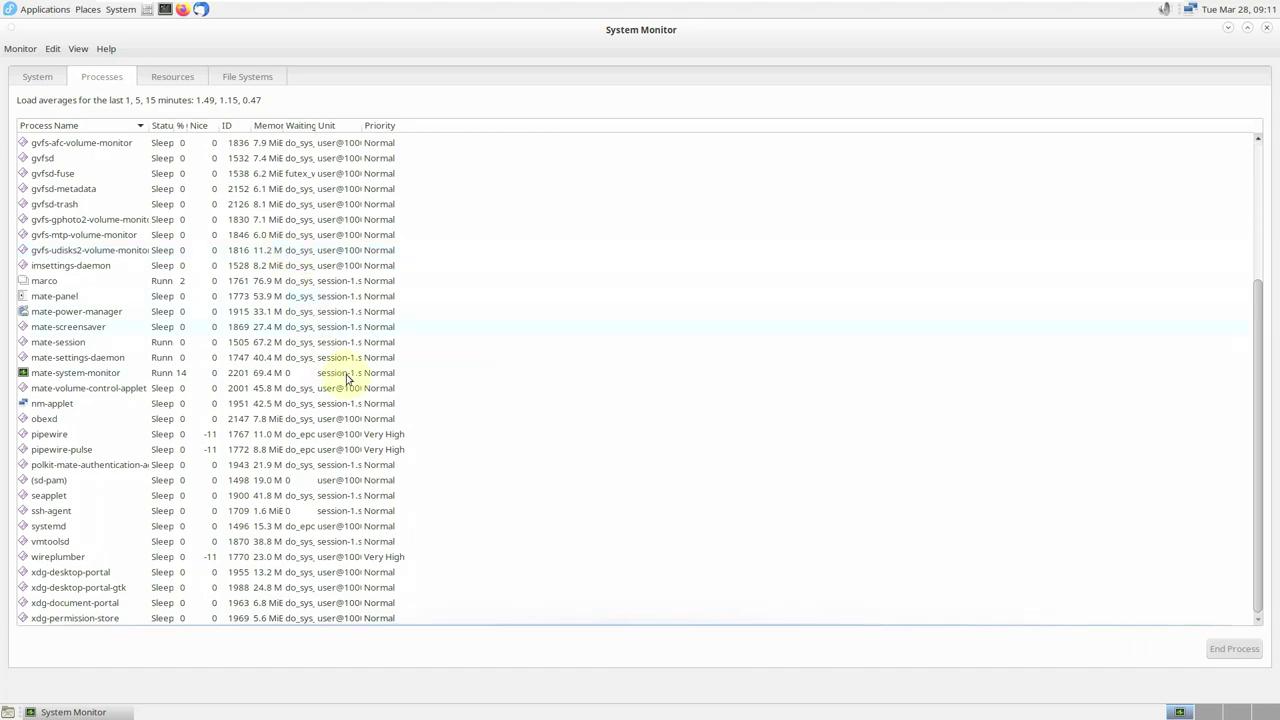
pyautogui.scroll(5, 347, 376)
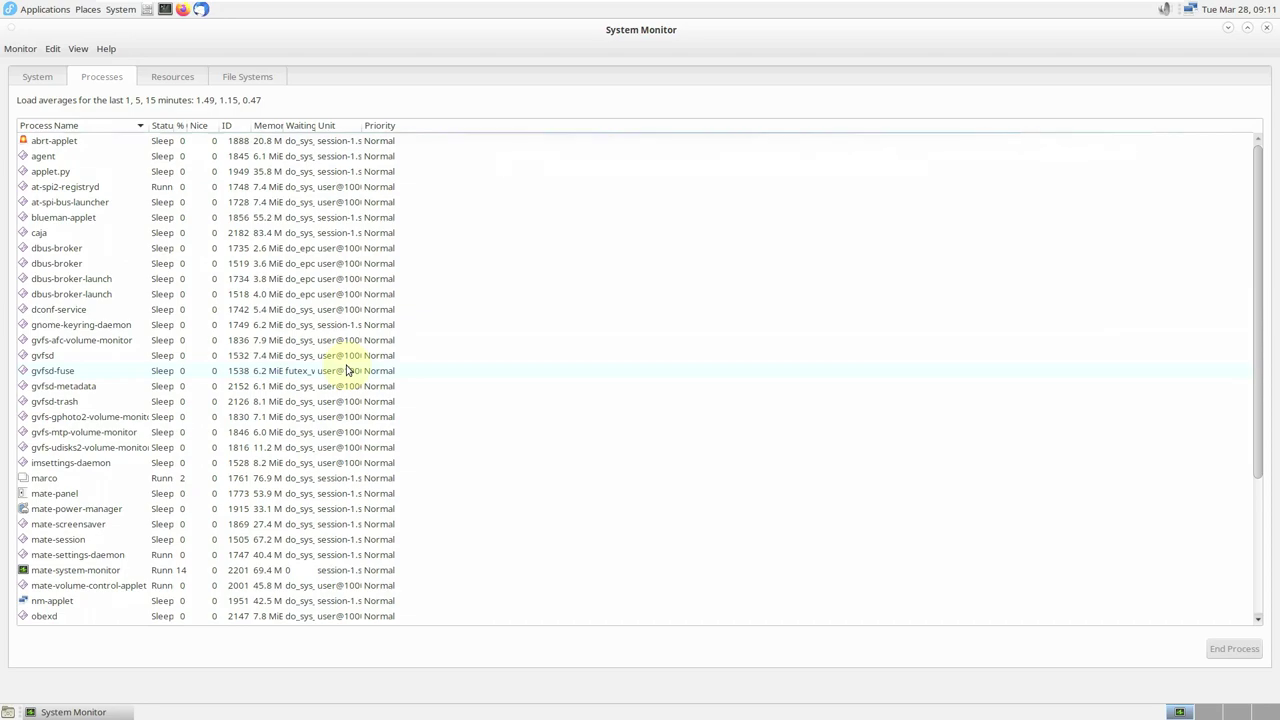
# Change the CPU2 graph colour in the resource history to light green
pyautogui.click(189, 78)
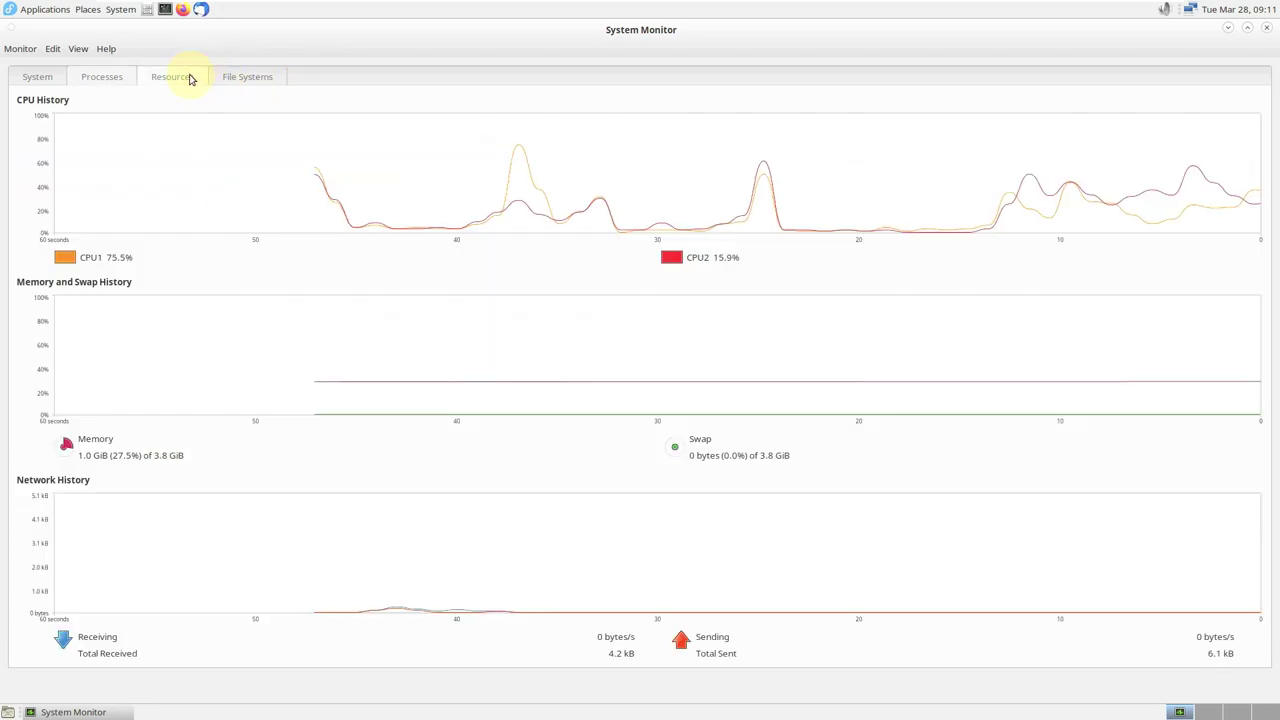
pyautogui.click(672, 258)
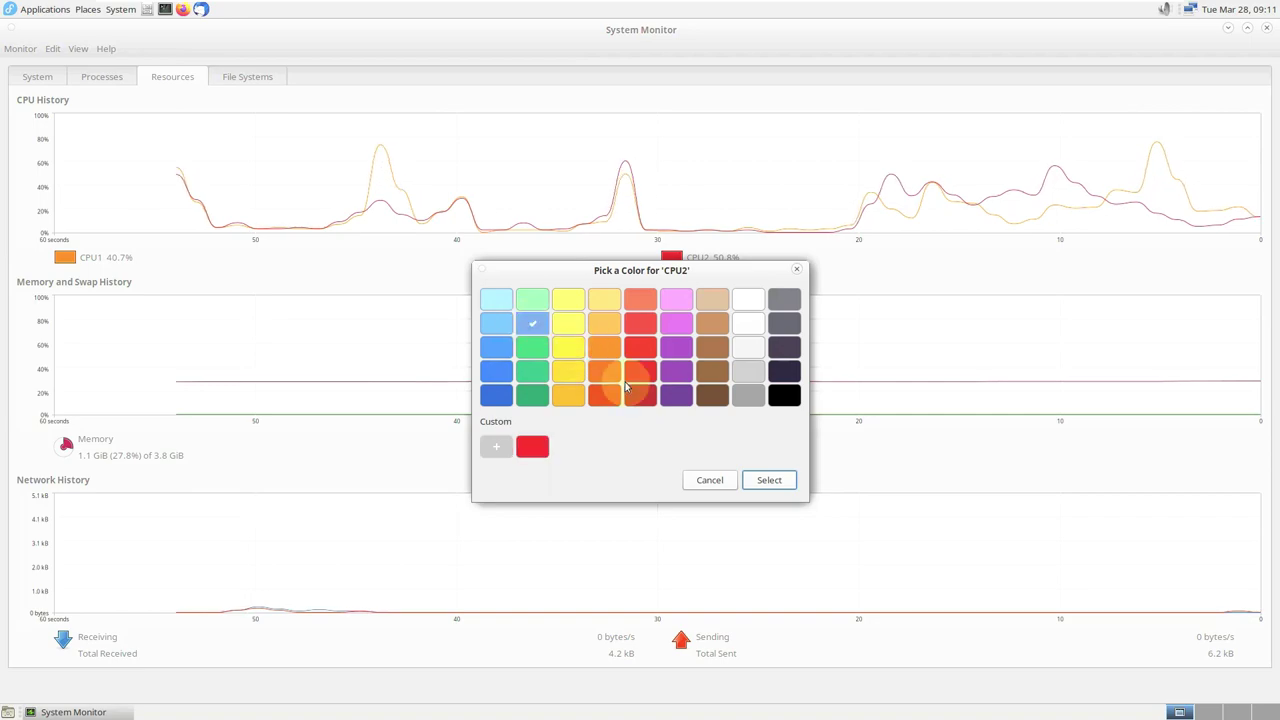
pyautogui.click(769, 480)
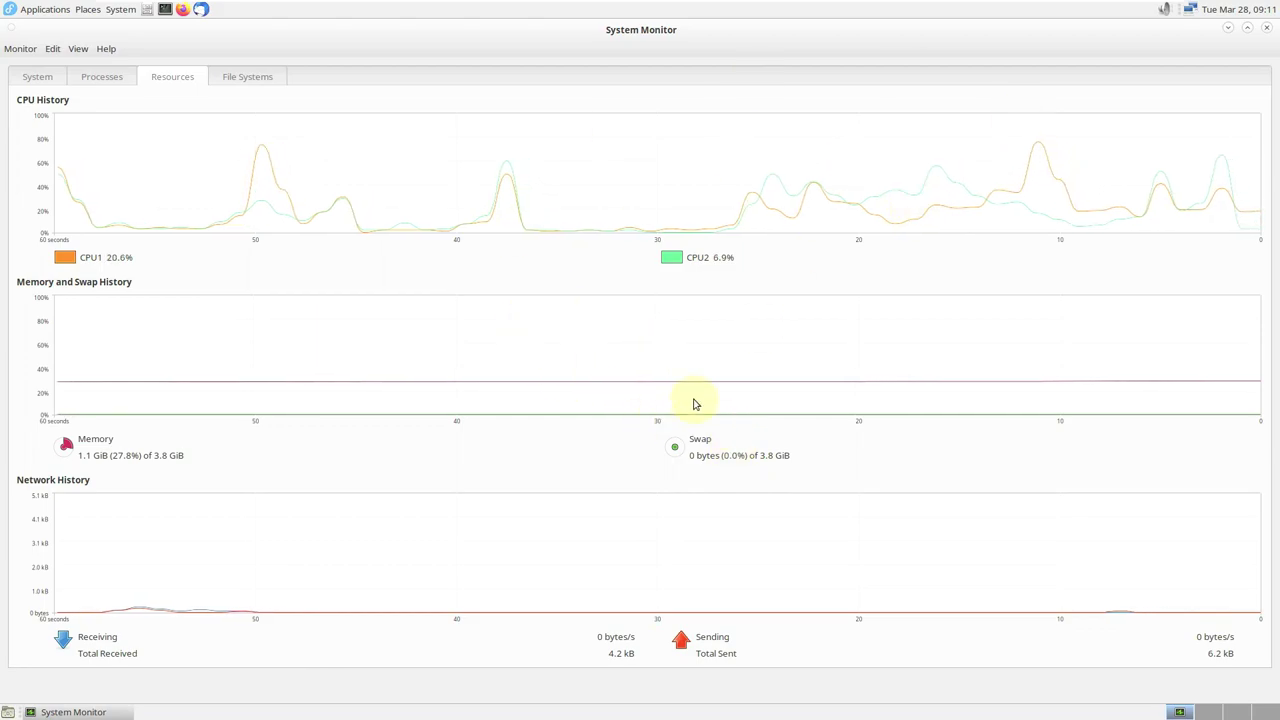
# Check the space usage of the mounted file systems and close System Monitor
pyautogui.click(241, 79)
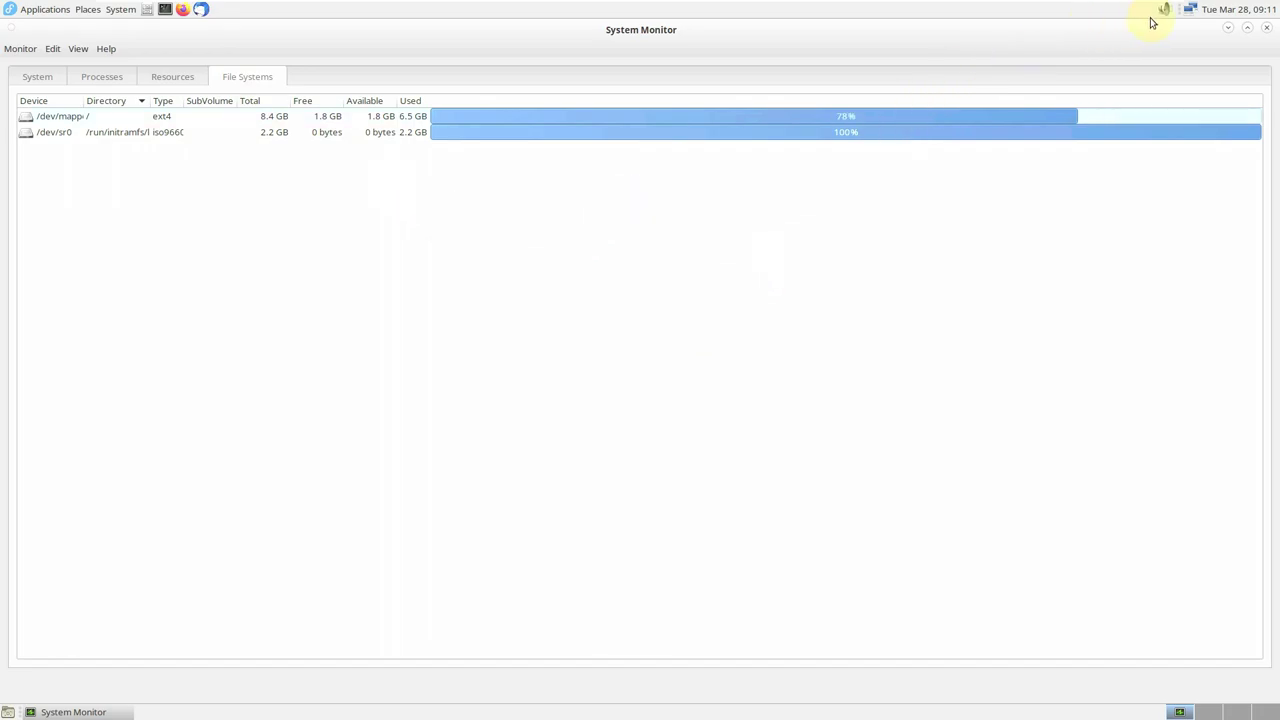
pyautogui.click(1266, 29)
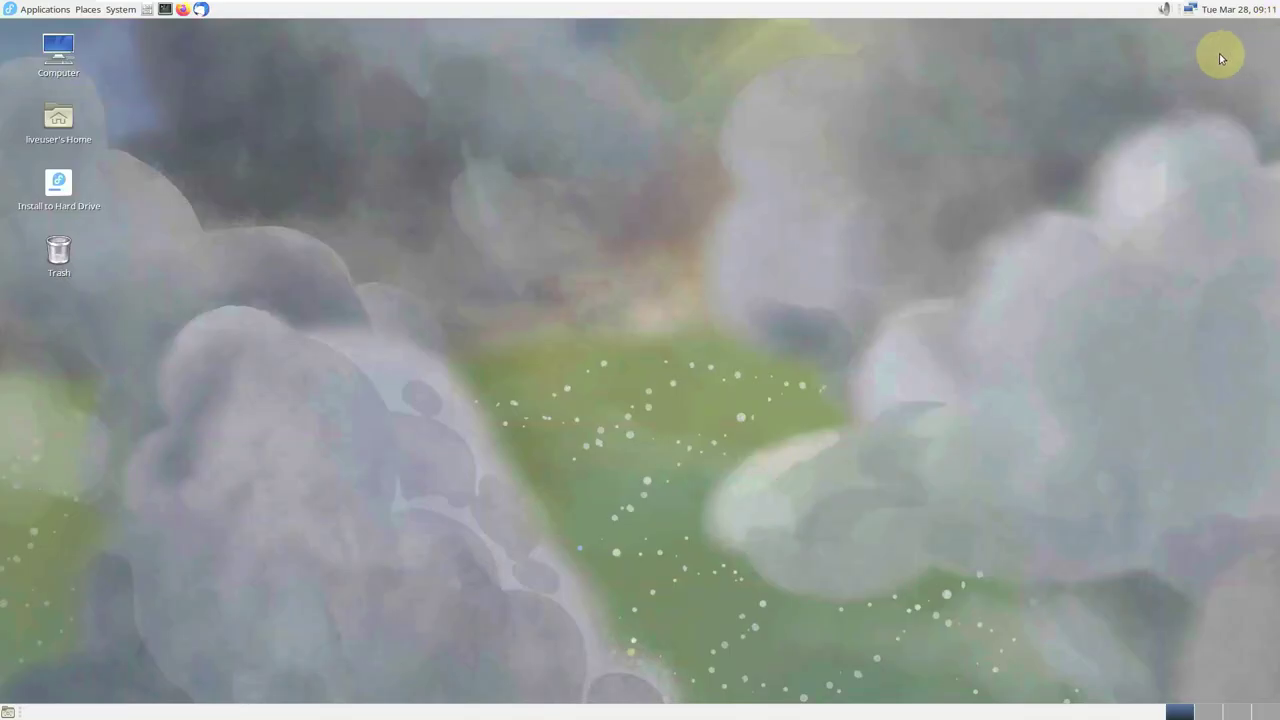
# View the version information of the MATE Panel and close it
pyautogui.rightClick(814, 9)
pyautogui.click(859, 155)
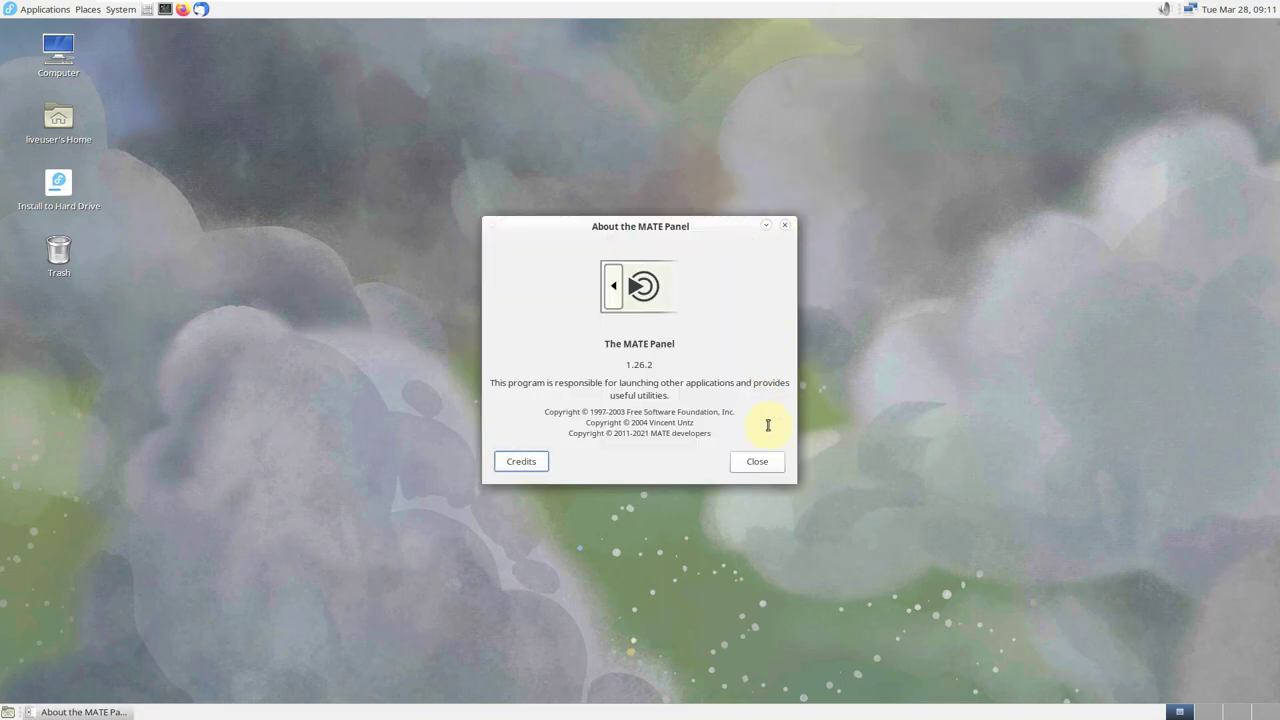
pyautogui.click(768, 466)
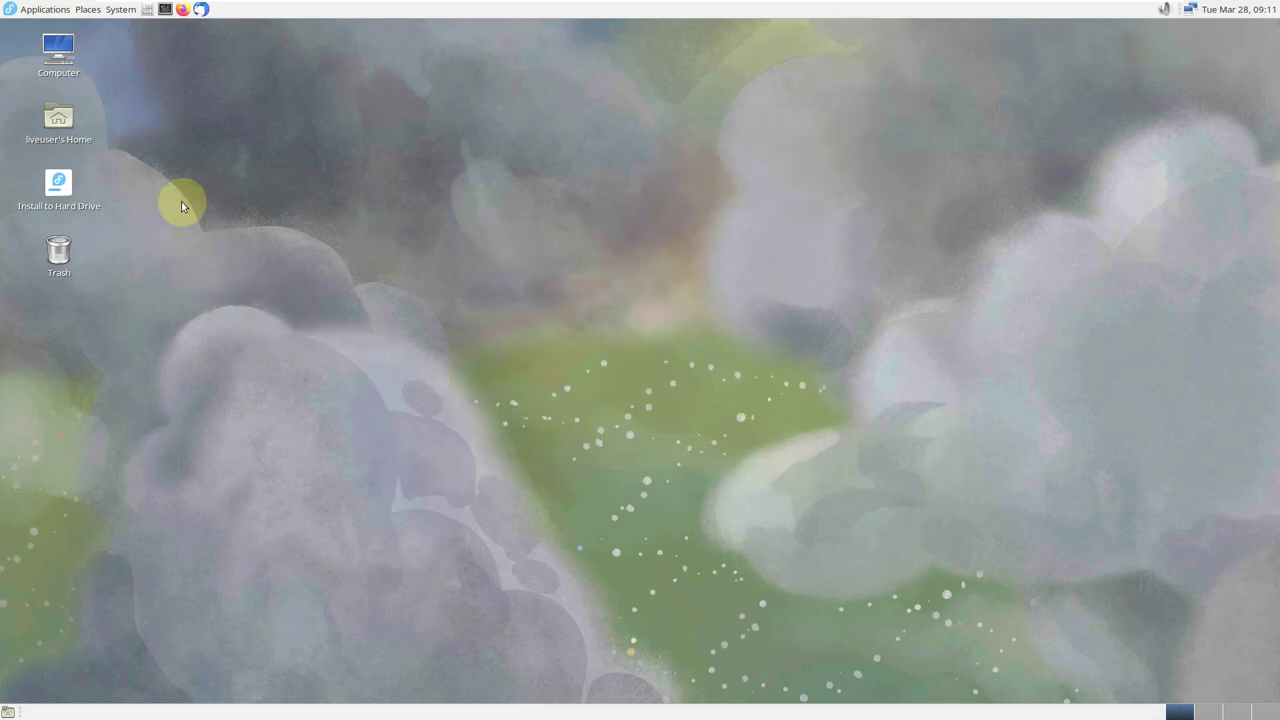
# Open MATE Terminal maximized, view its version information and close that dialog
pyautogui.click(164, 13)
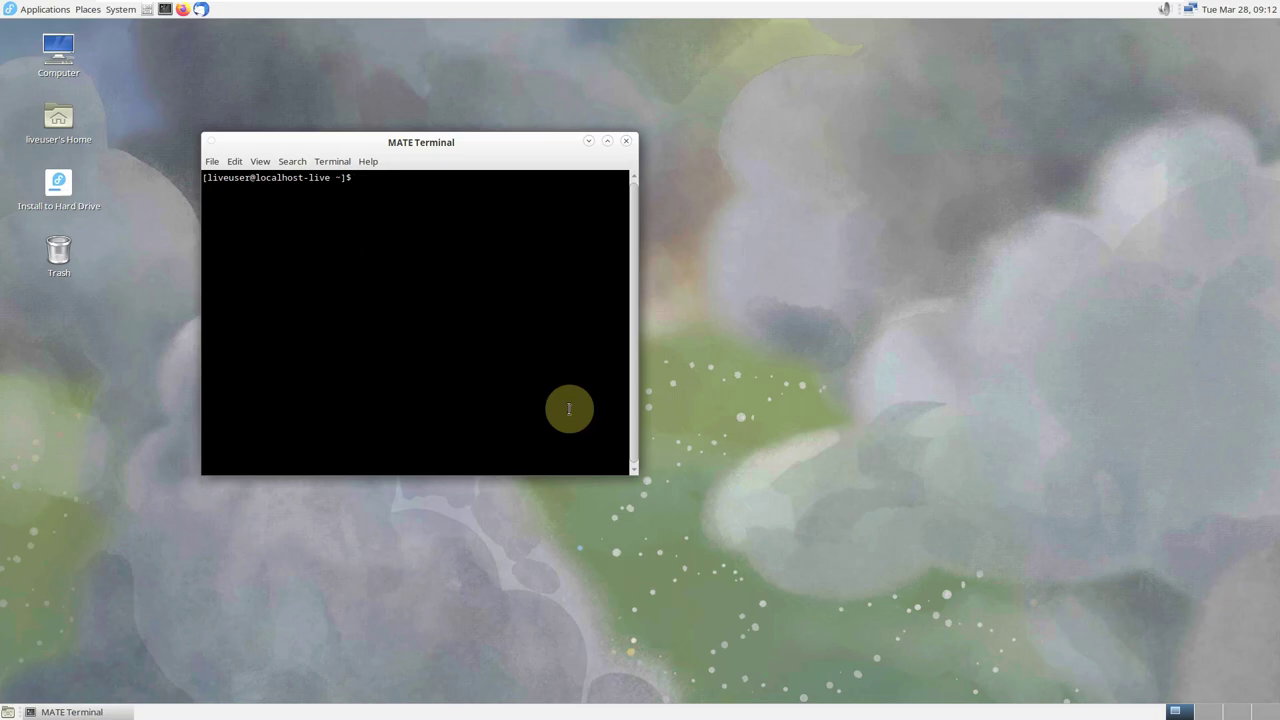
pyautogui.doubleClick(505, 145)
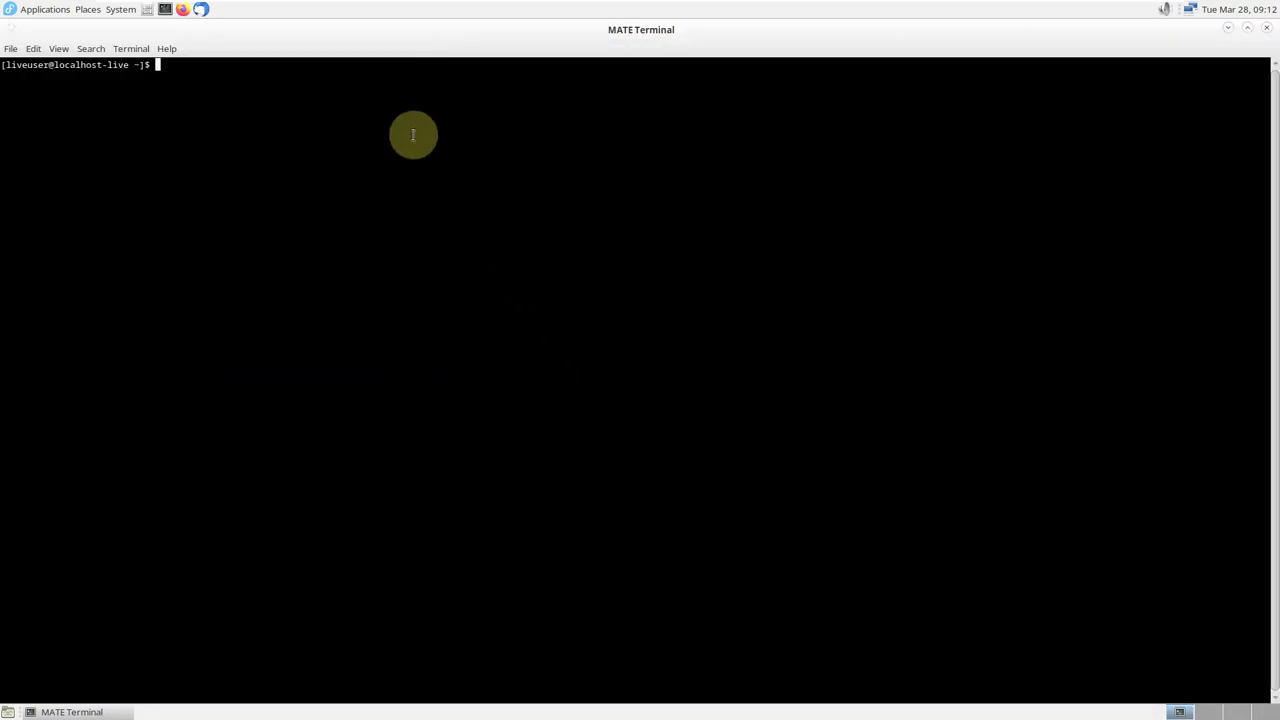
pyautogui.click(168, 48)
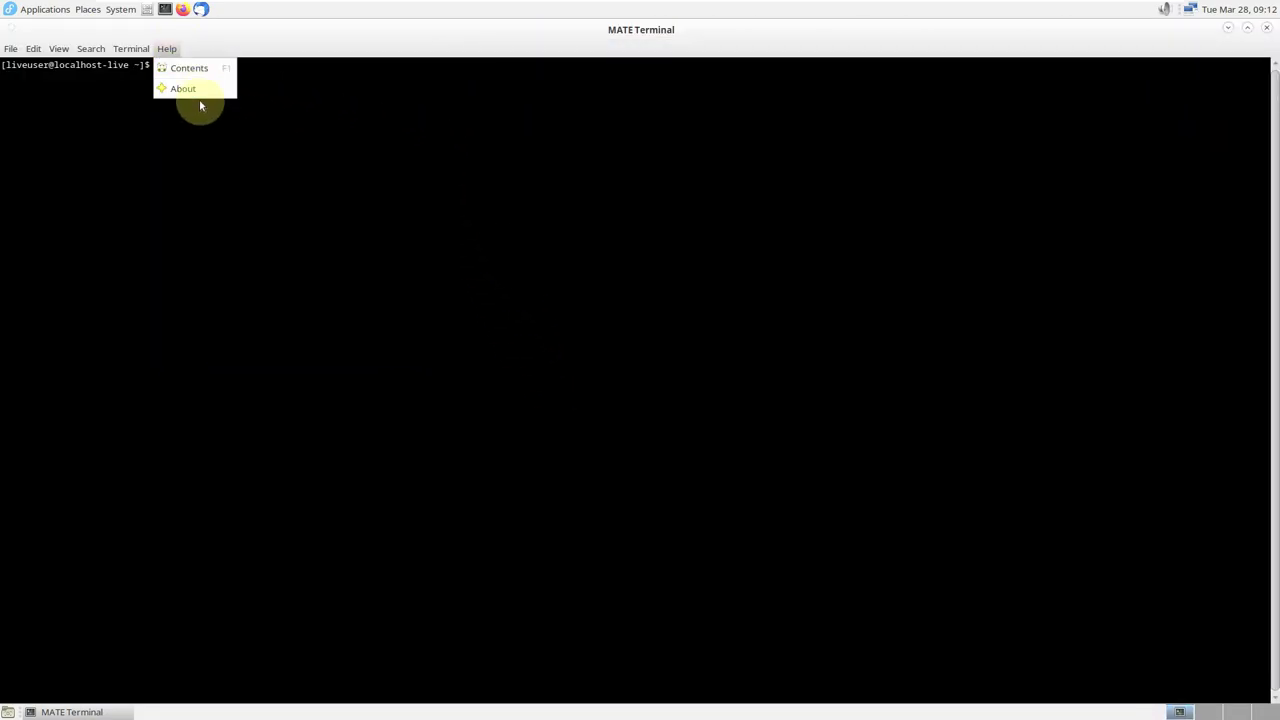
pyautogui.click(198, 91)
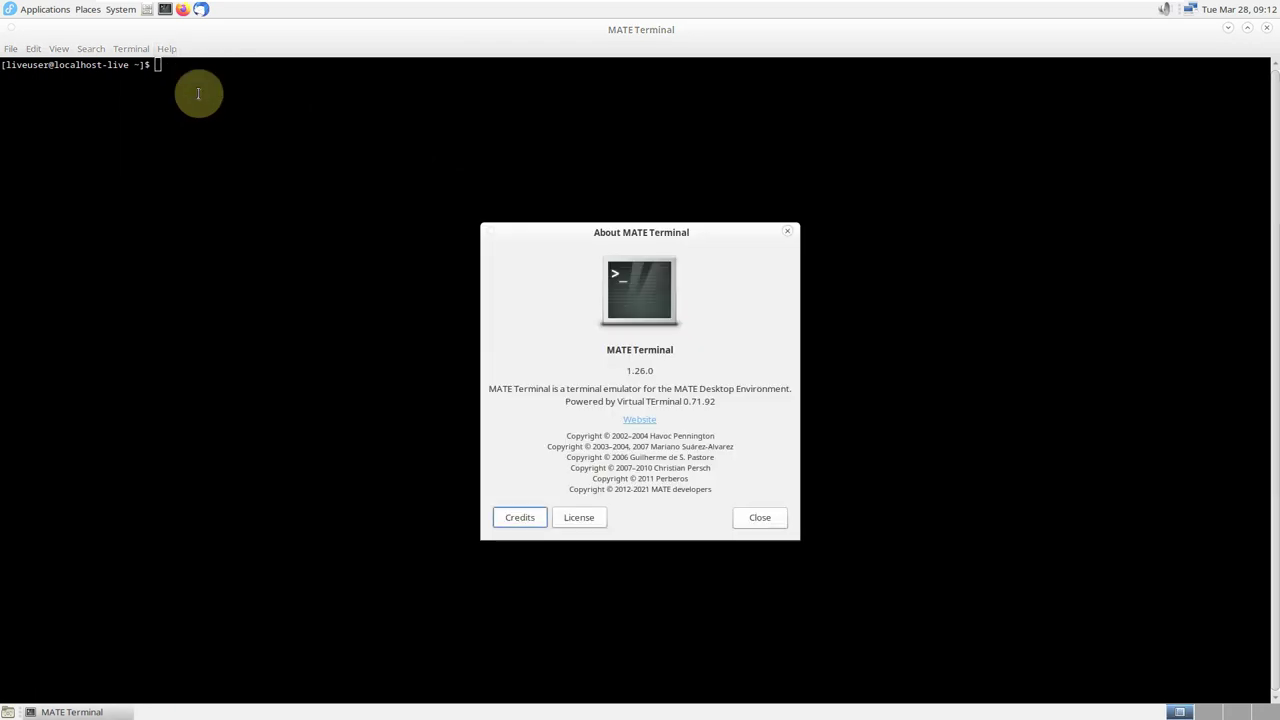
pyautogui.click(755, 517)
# Show the system summary, basic hardware report and graphics details by running inxi, inxi -b and inxi -G
pyautogui.write('inxi')
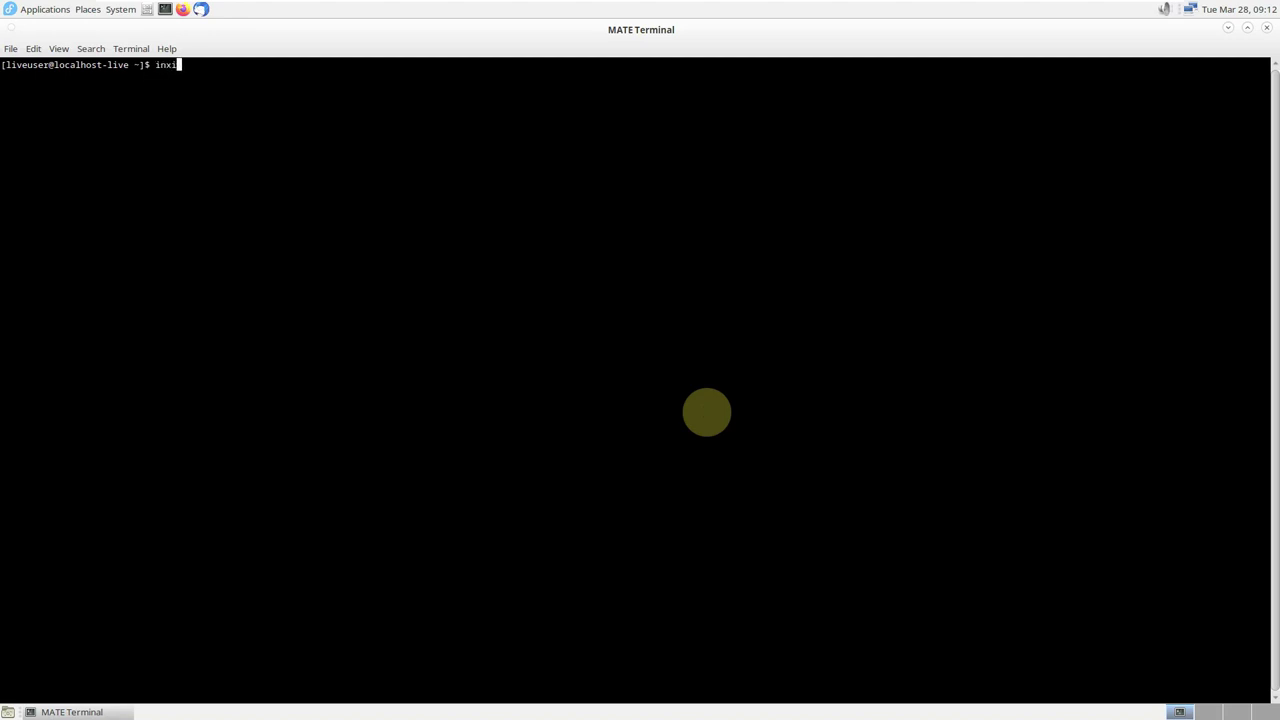
pyautogui.press('Return')
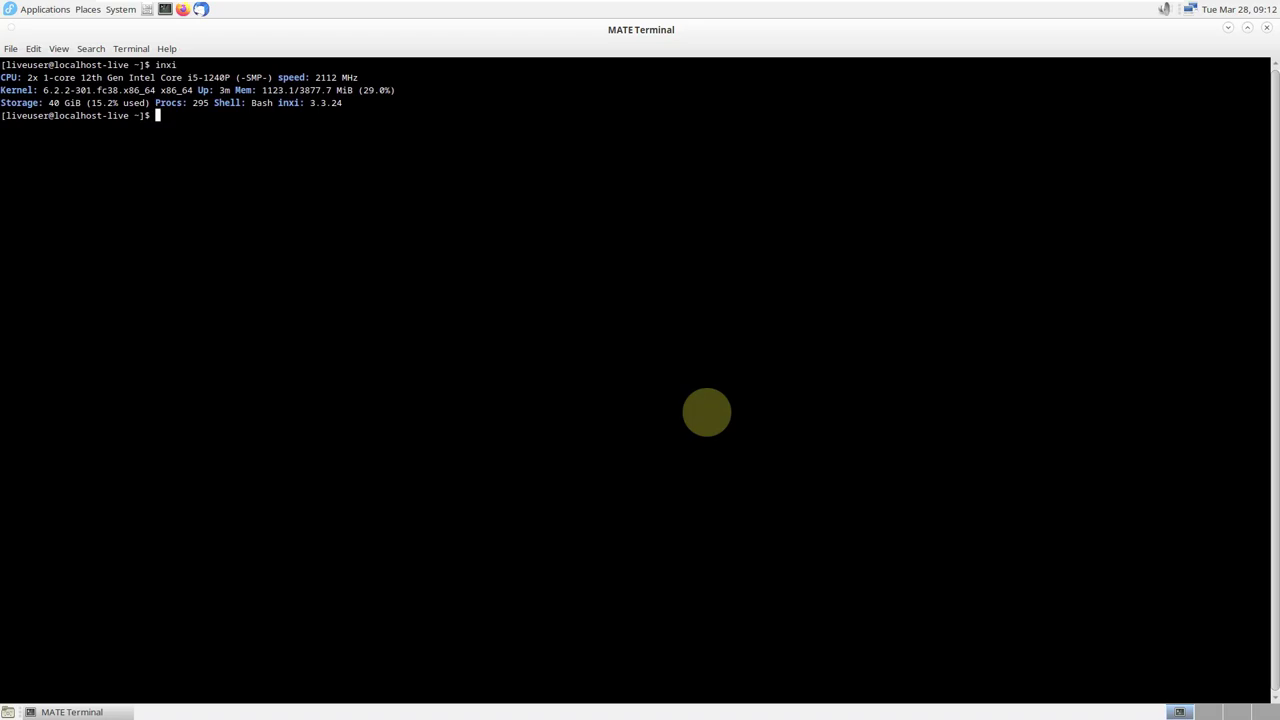
pyautogui.write('inxi -b')
pyautogui.press('Return')
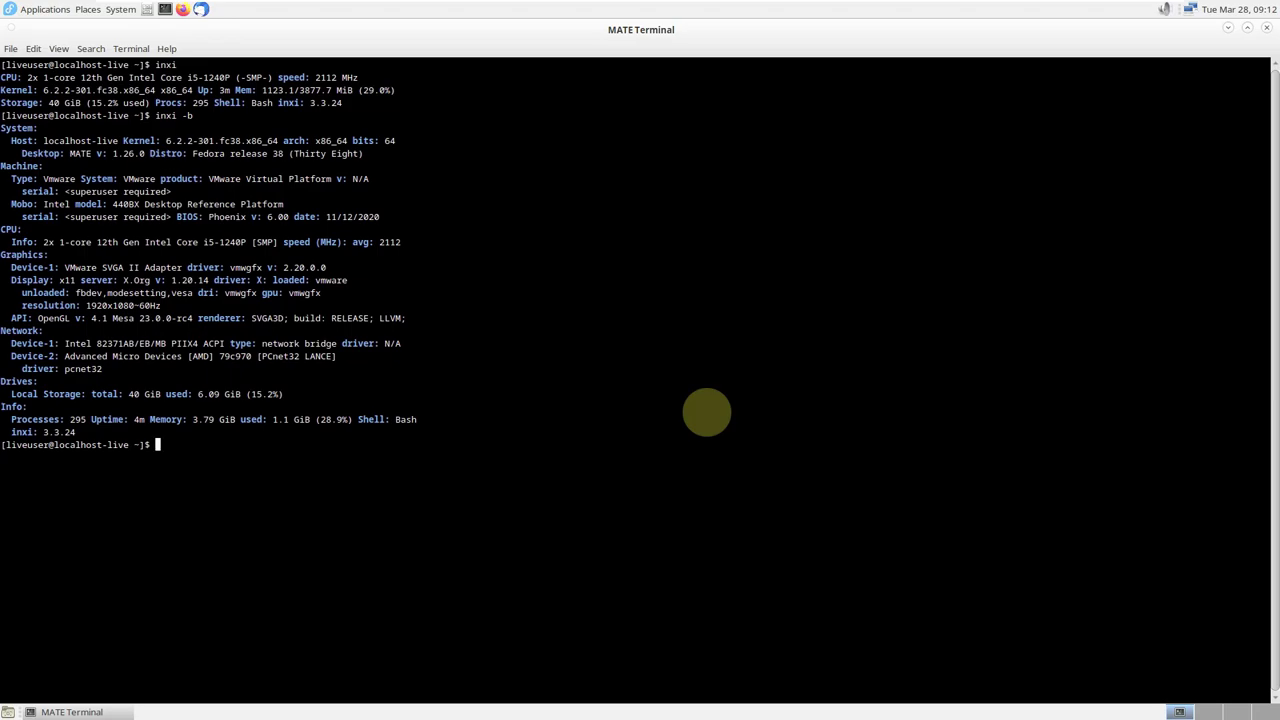
pyautogui.write('inxi -G')
pyautogui.press('Return')
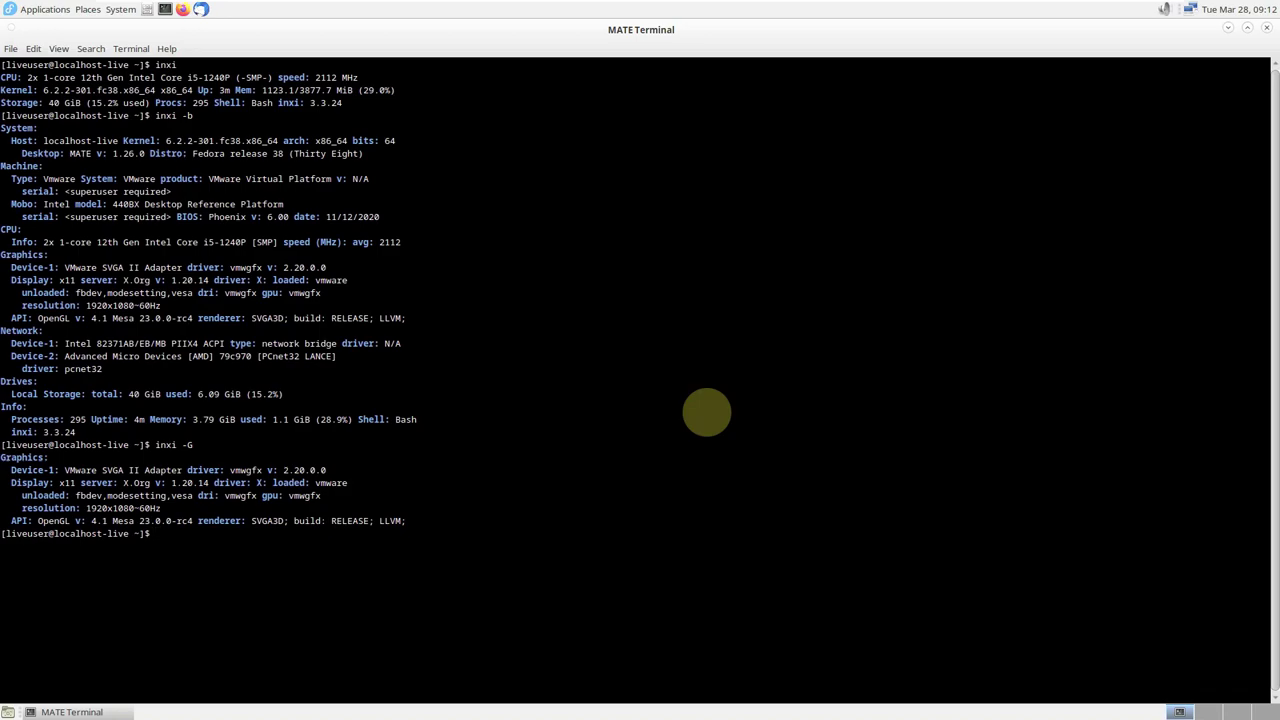
# Print the distribution and kernel information with cat /etc/issue, uname -a and uname -r
pyautogui.write('cat /etc/issue')
pyautogui.press('Return')
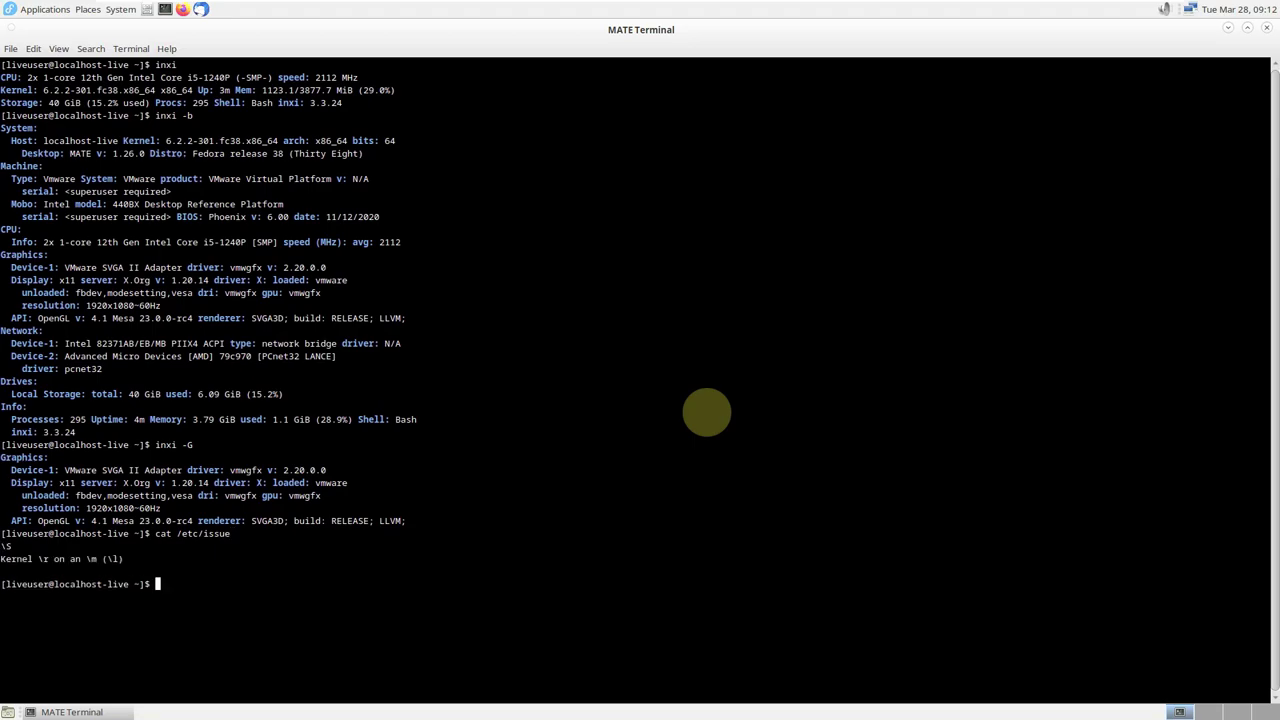
pyautogui.write('uname -a')
pyautogui.press('Return')
pyautogui.write('uname -r')
pyautogui.press('Return')
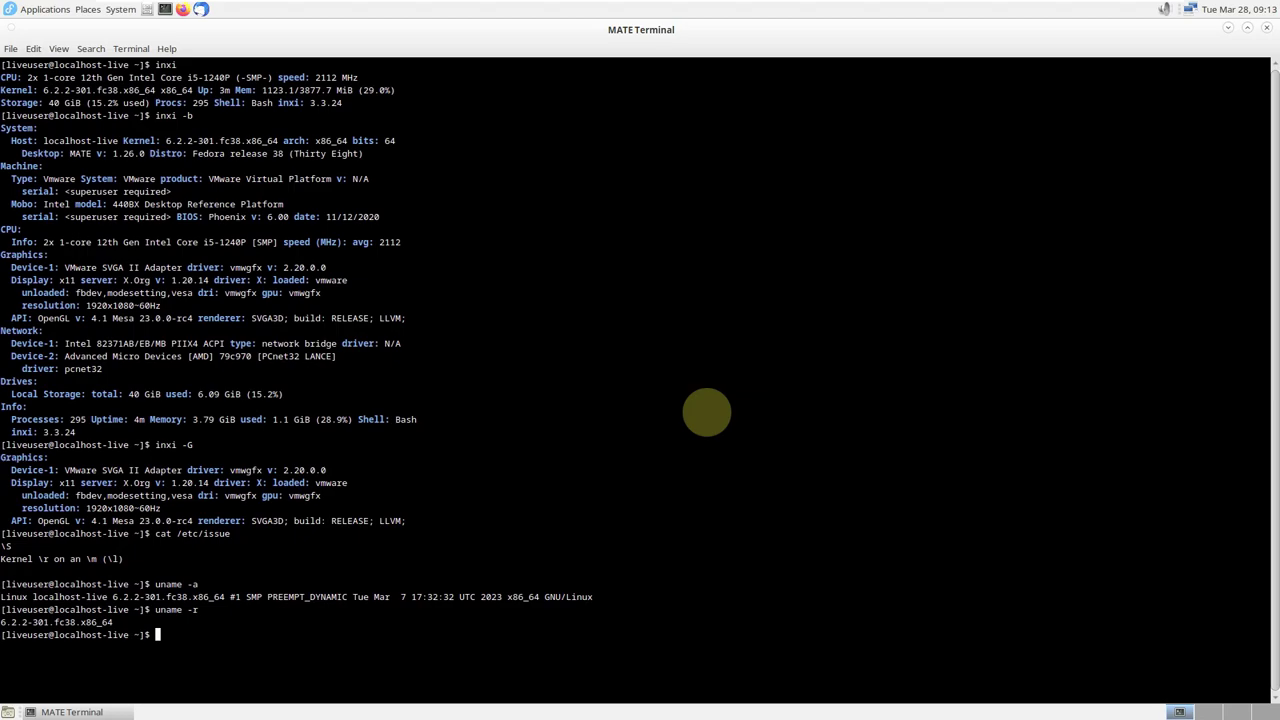
# Try to start htop, and close the terminal session with exit
pyautogui.write('htop')
pyautogui.press('Return')
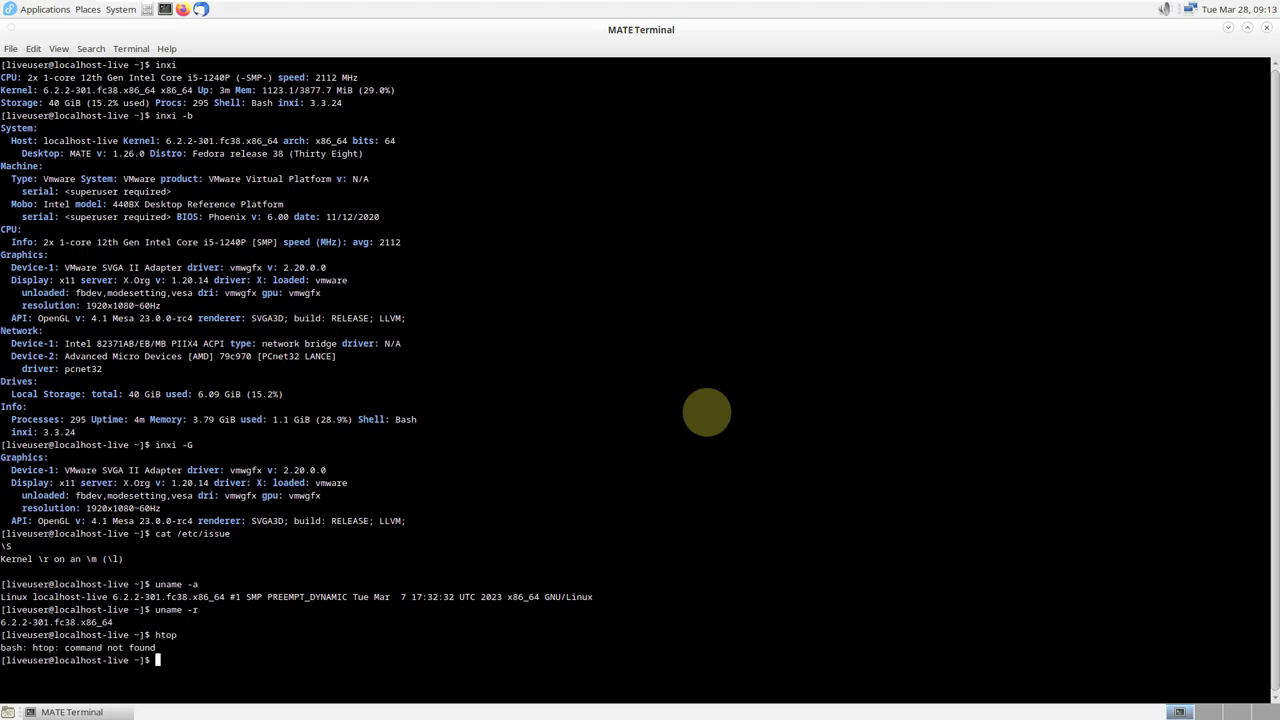
pyautogui.write('exit')
pyautogui.press('Return')
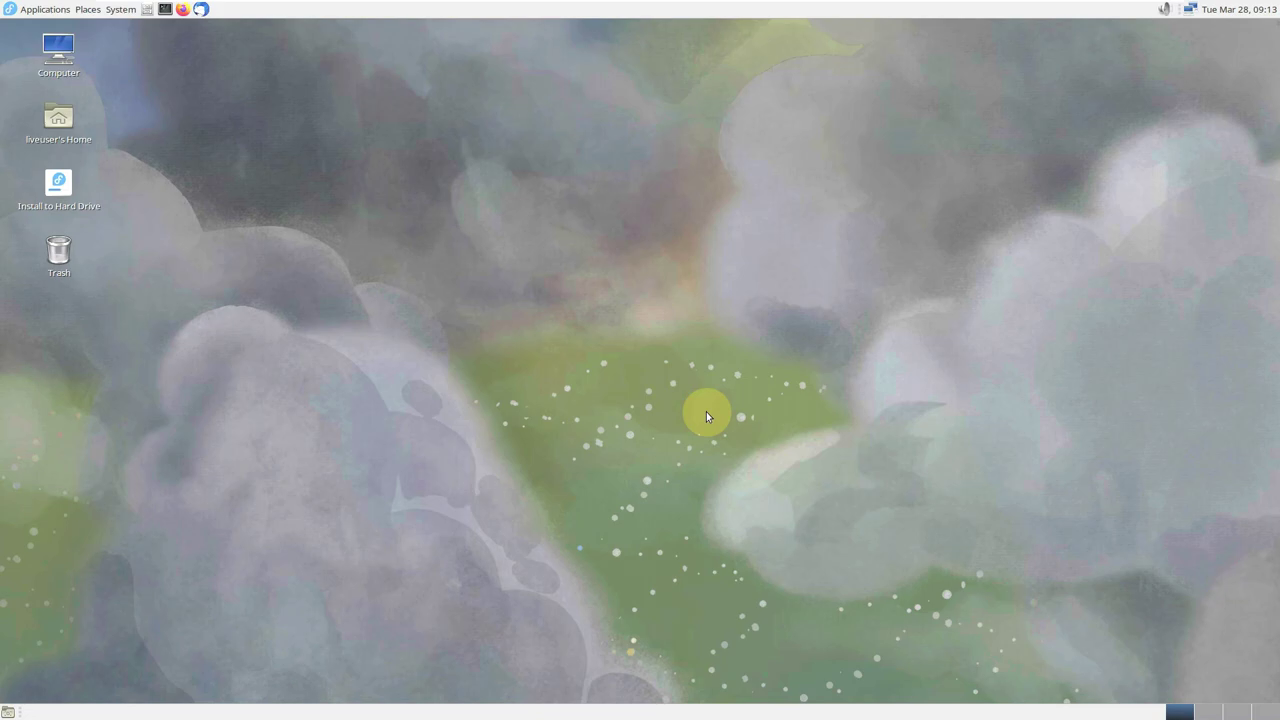
# Start the hard-drive installer in English (United States) and agree to continue with the pre-release software
pyautogui.rightClick(58, 186)
pyautogui.click(89, 196)
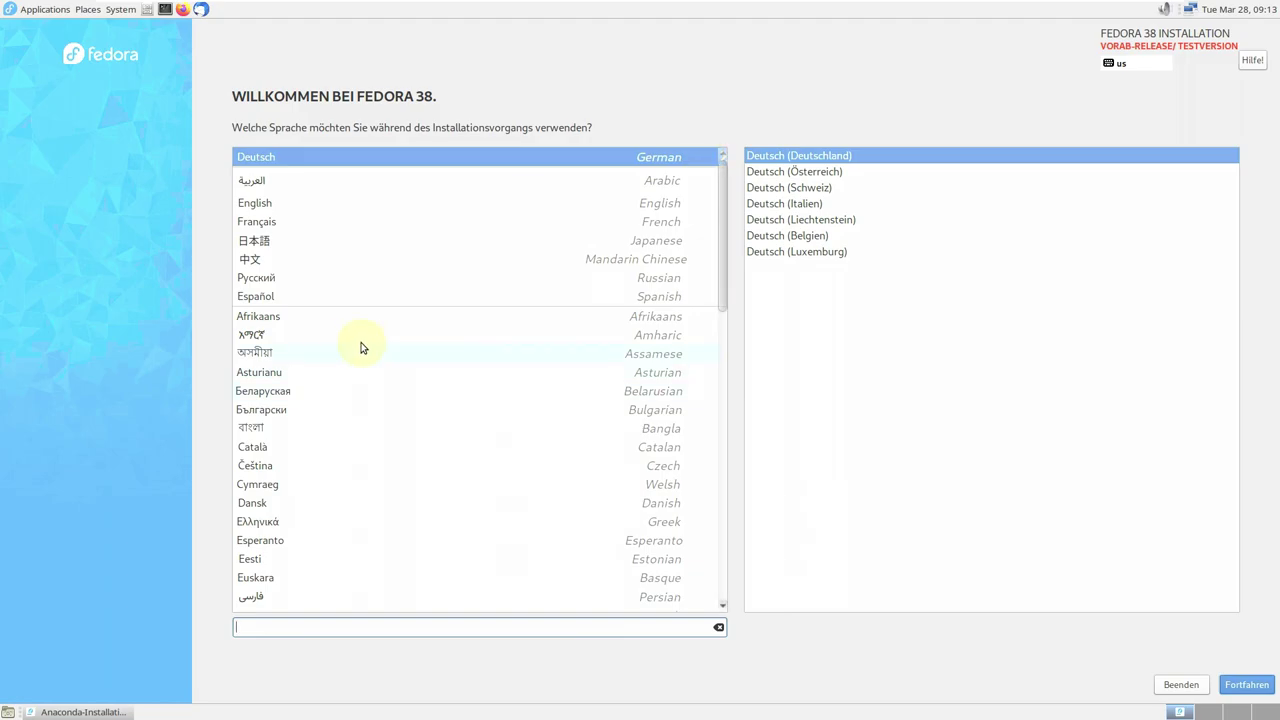
pyautogui.click(340, 210)
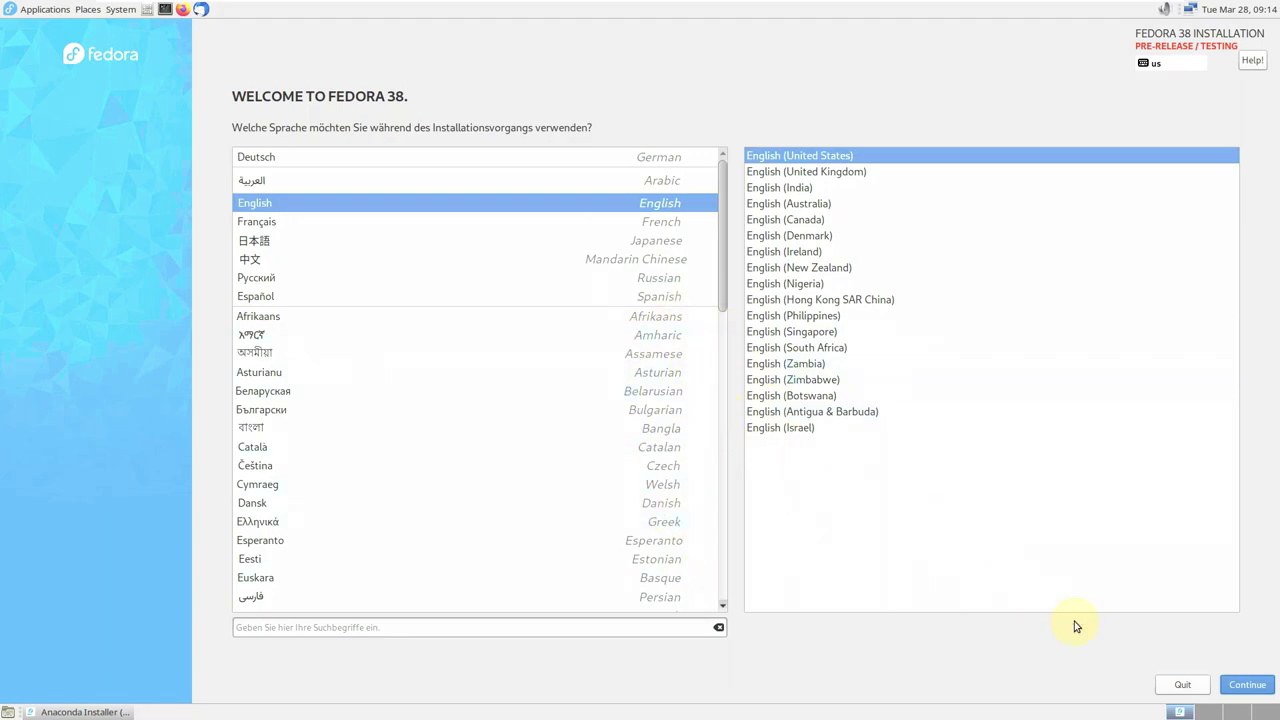
pyautogui.click(1246, 686)
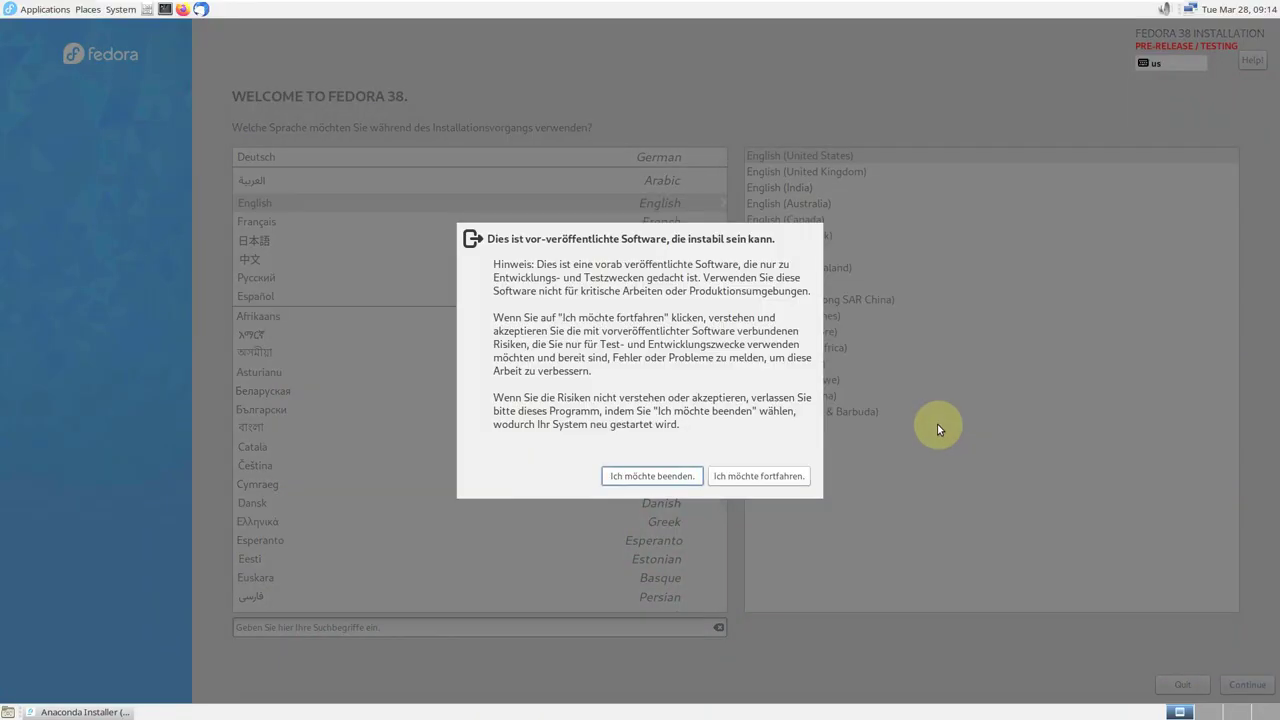
pyautogui.click(742, 483)
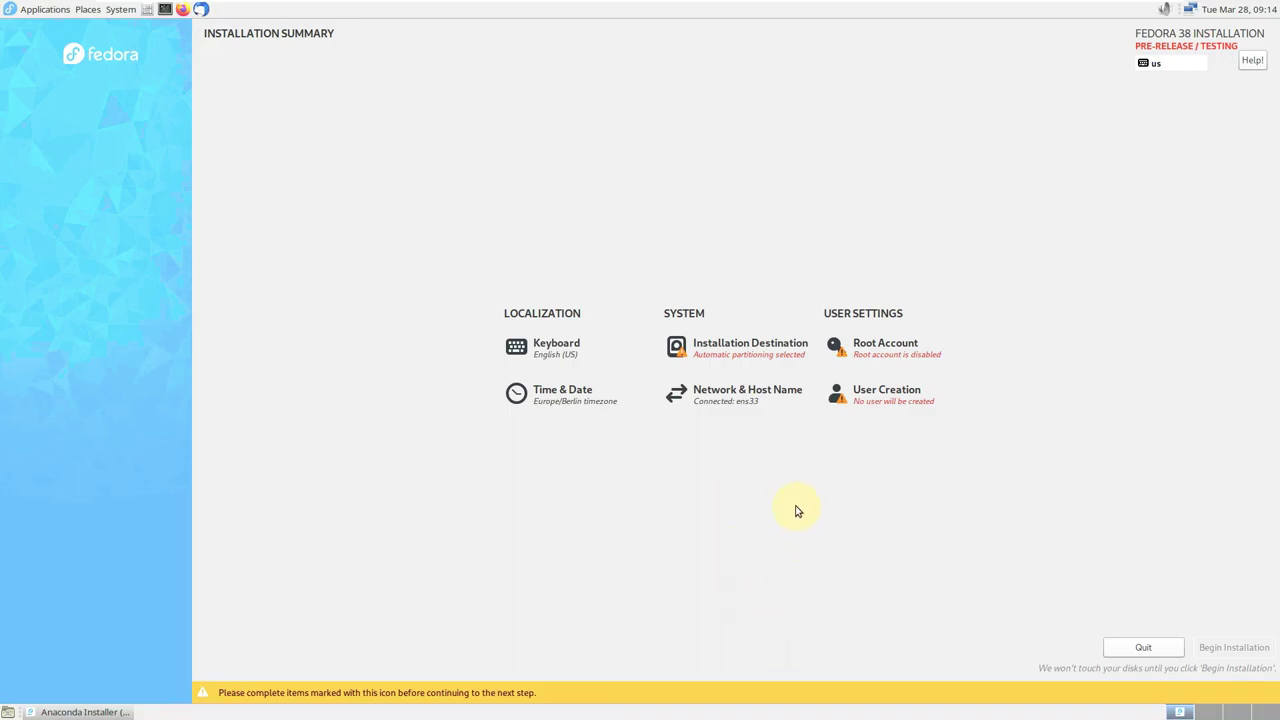
# Accept automatic partitioning on the 40 GiB VMware disk and set the time zone to Americas/Vancouver
pyautogui.click(749, 346)
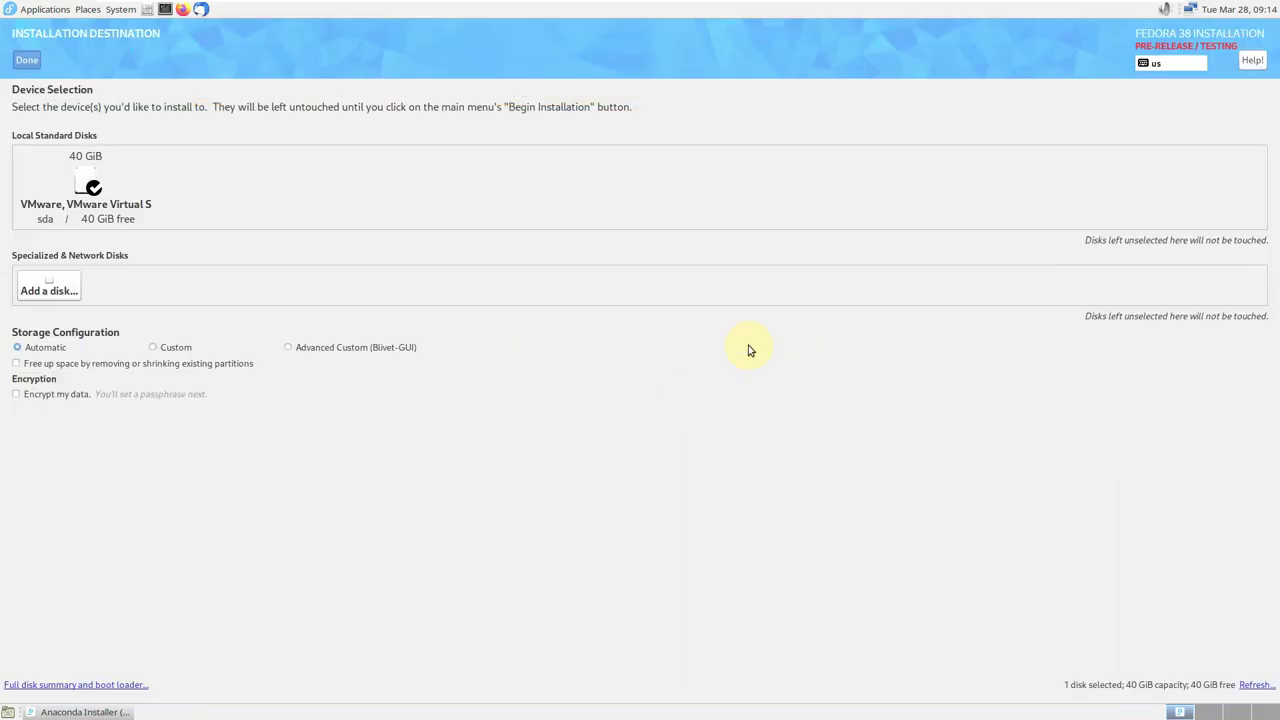
pyautogui.click(26, 60)
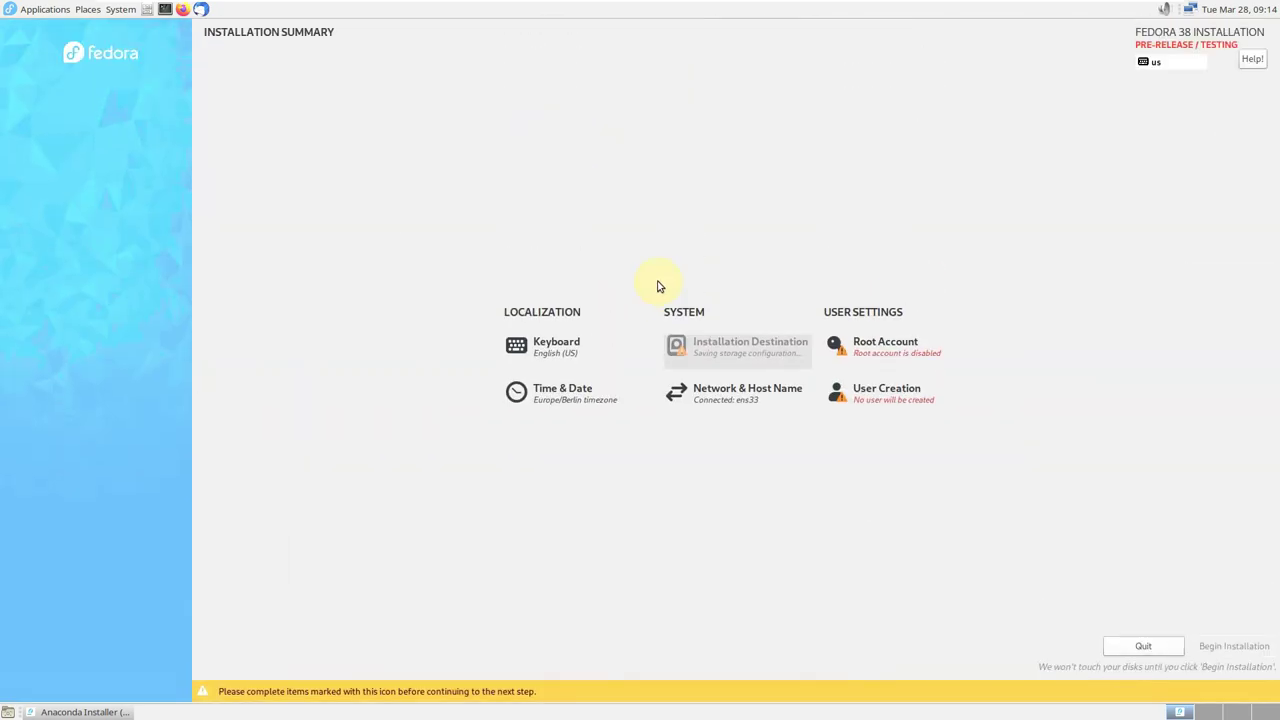
pyautogui.click(548, 406)
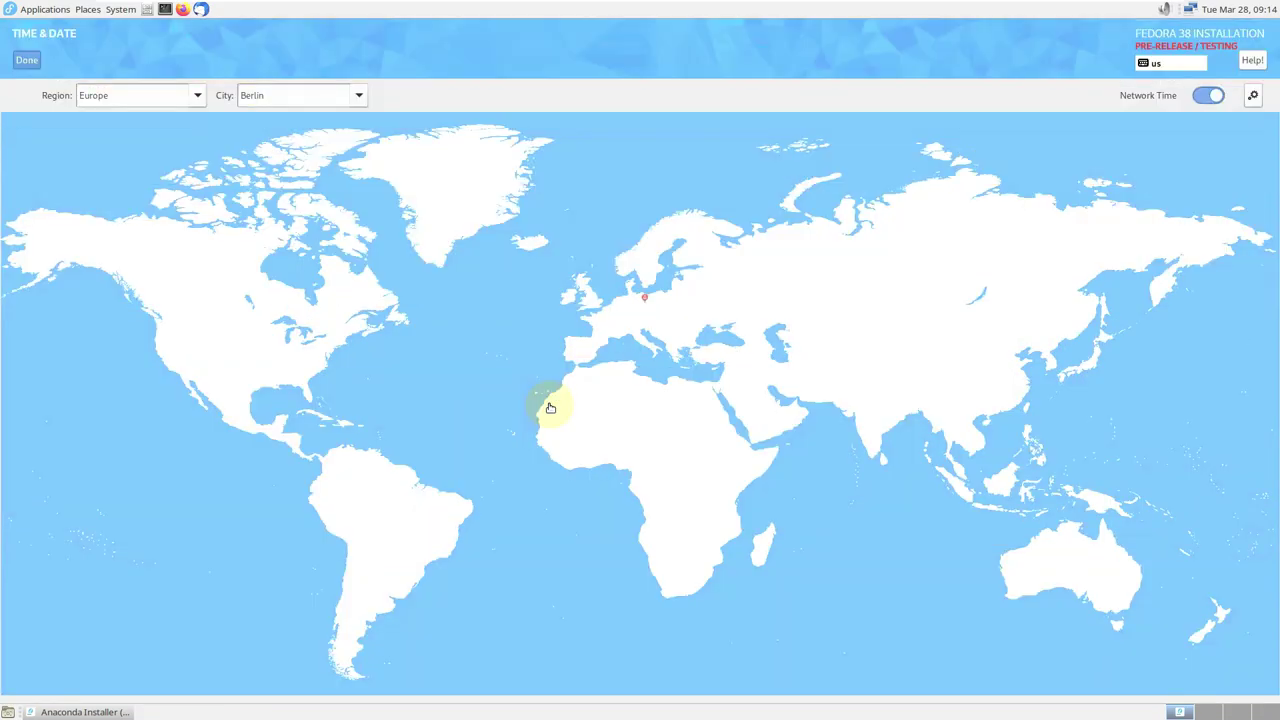
pyautogui.click(140, 301)
pyautogui.click(33, 67)
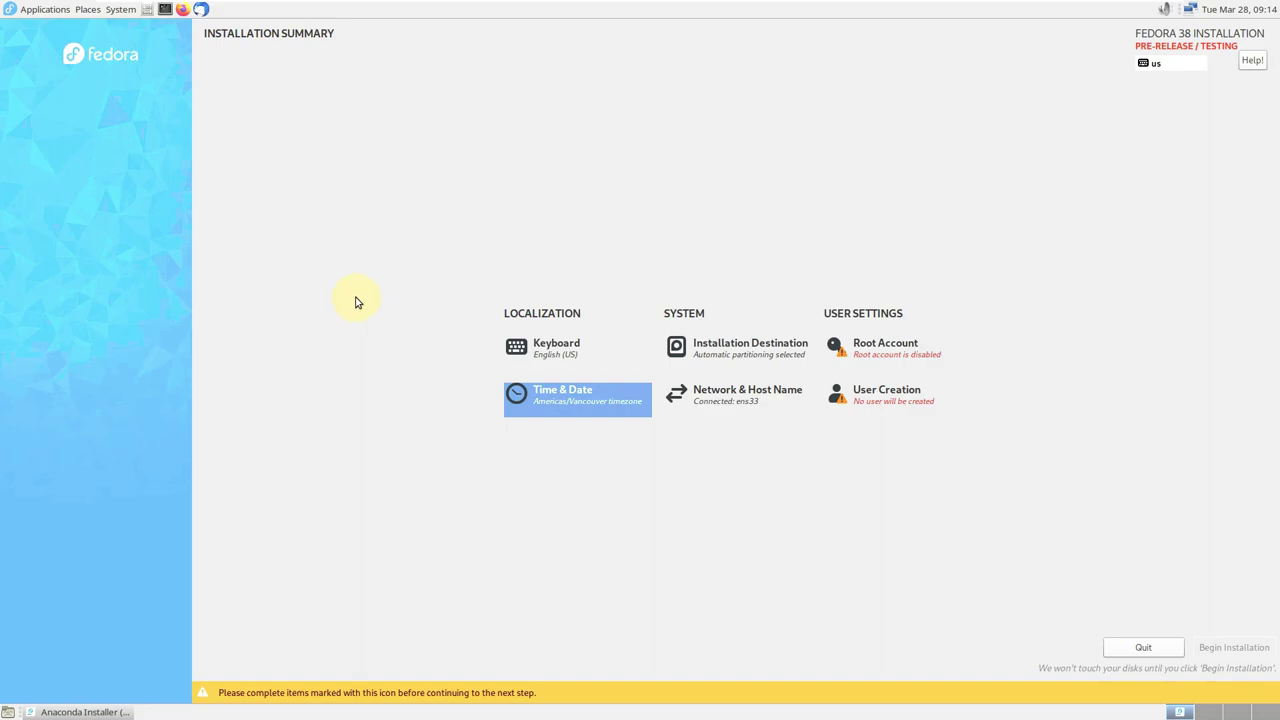
# Enable the root account, enter and confirm the root password, and accept it despite its weakness
pyautogui.click(883, 344)
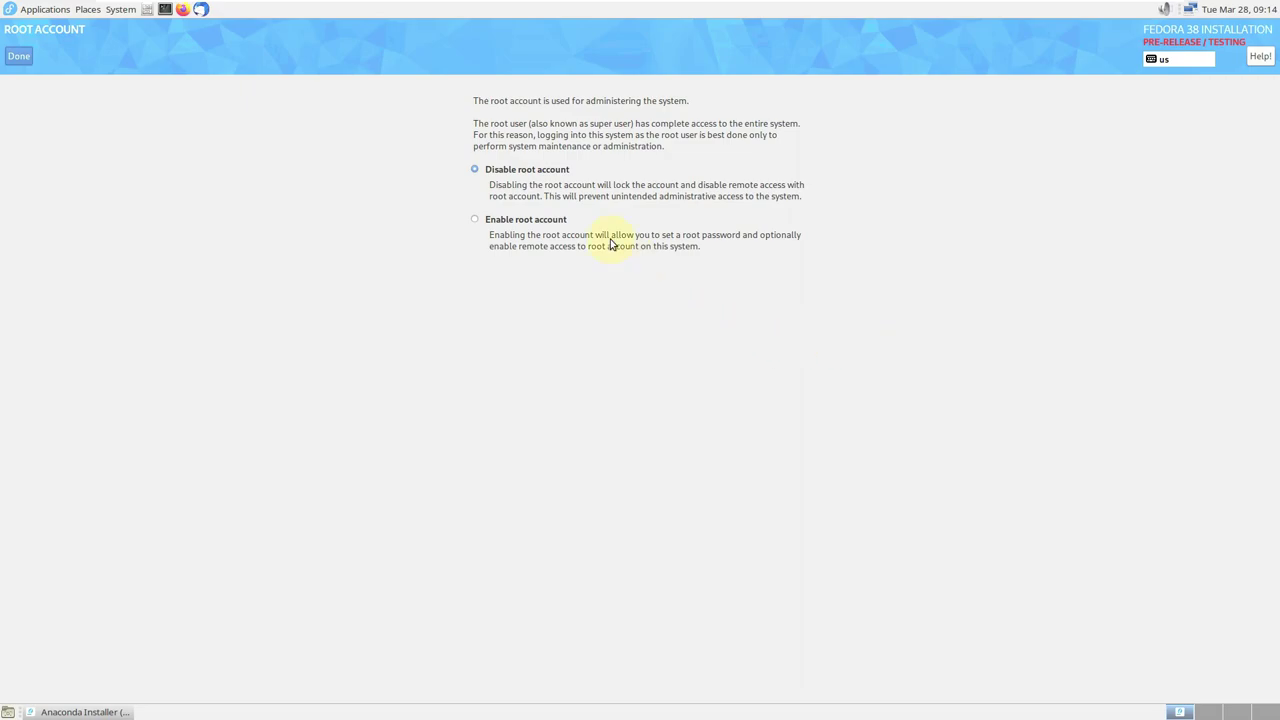
pyautogui.click(557, 220)
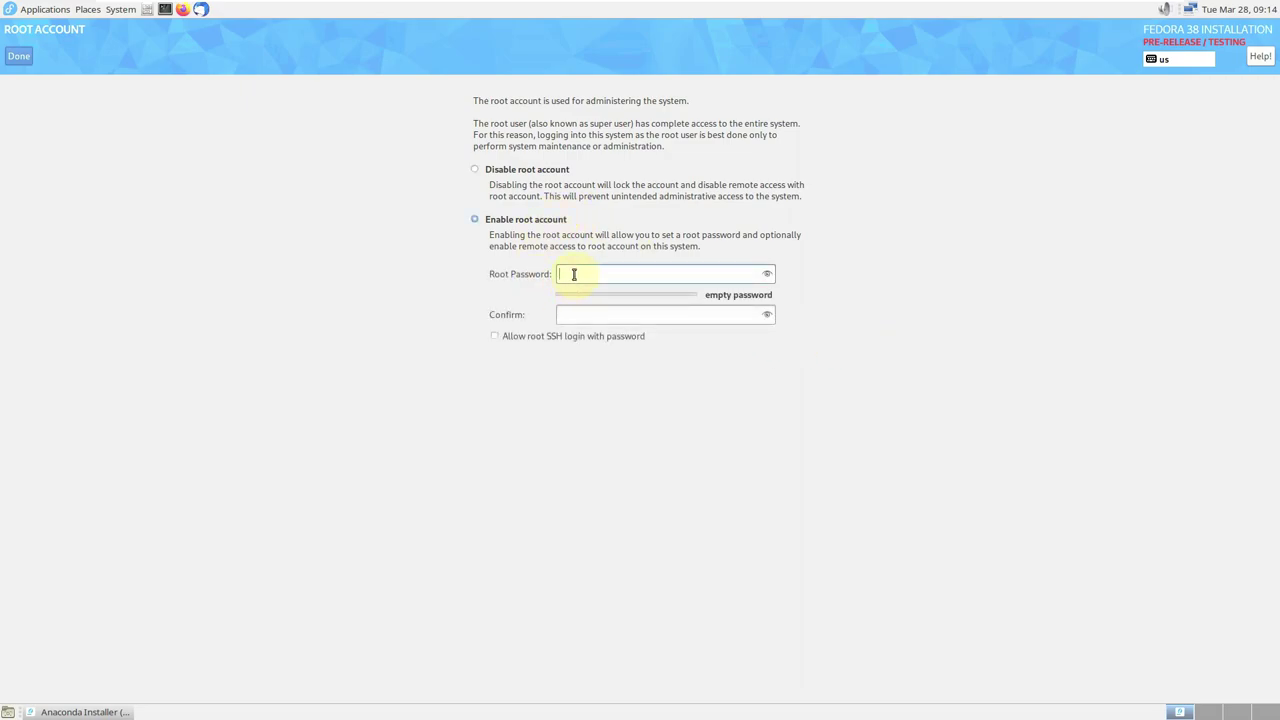
pyautogui.write('•••••')
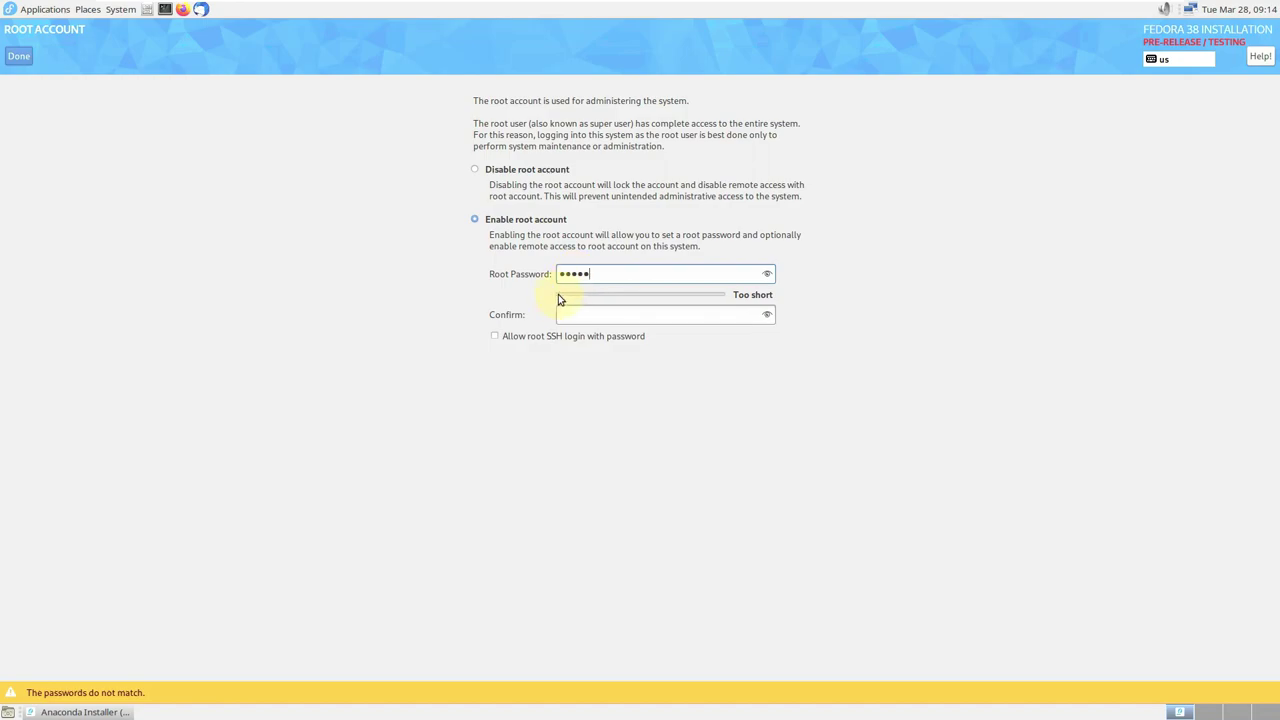
pyautogui.click(580, 313)
pyautogui.write('•••••')
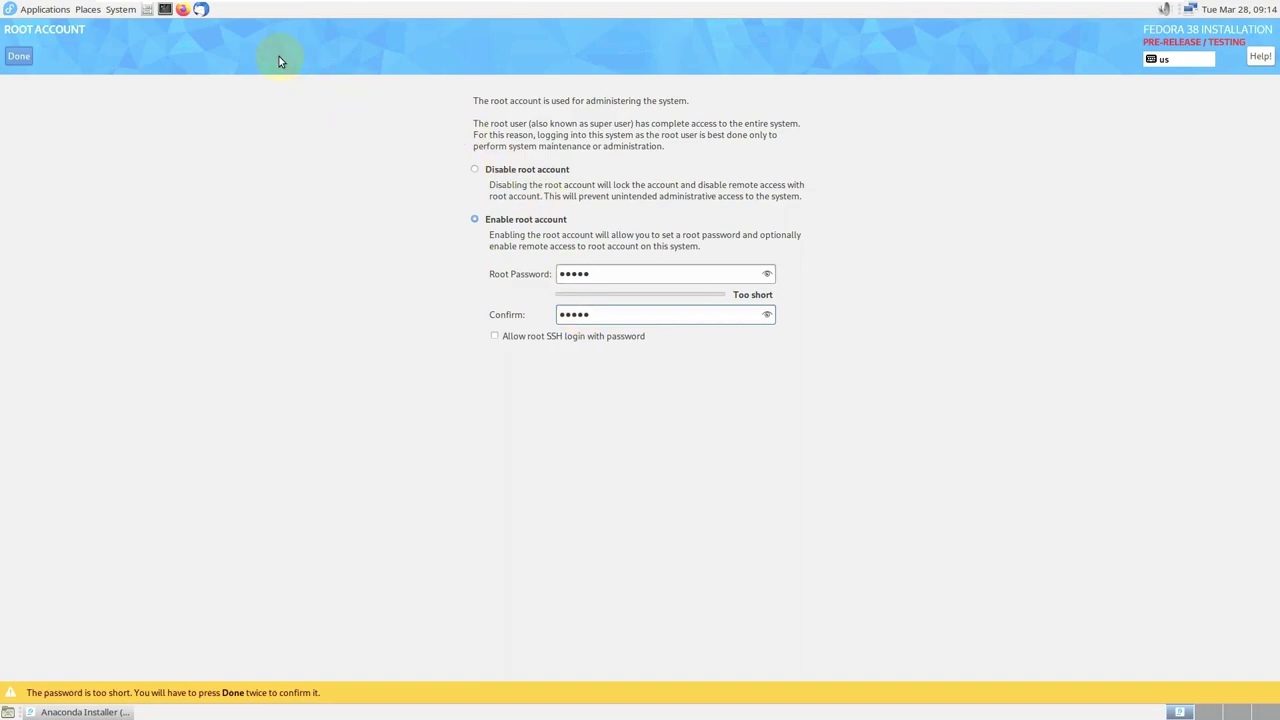
pyautogui.click(17, 57)
pyautogui.click(17, 57)
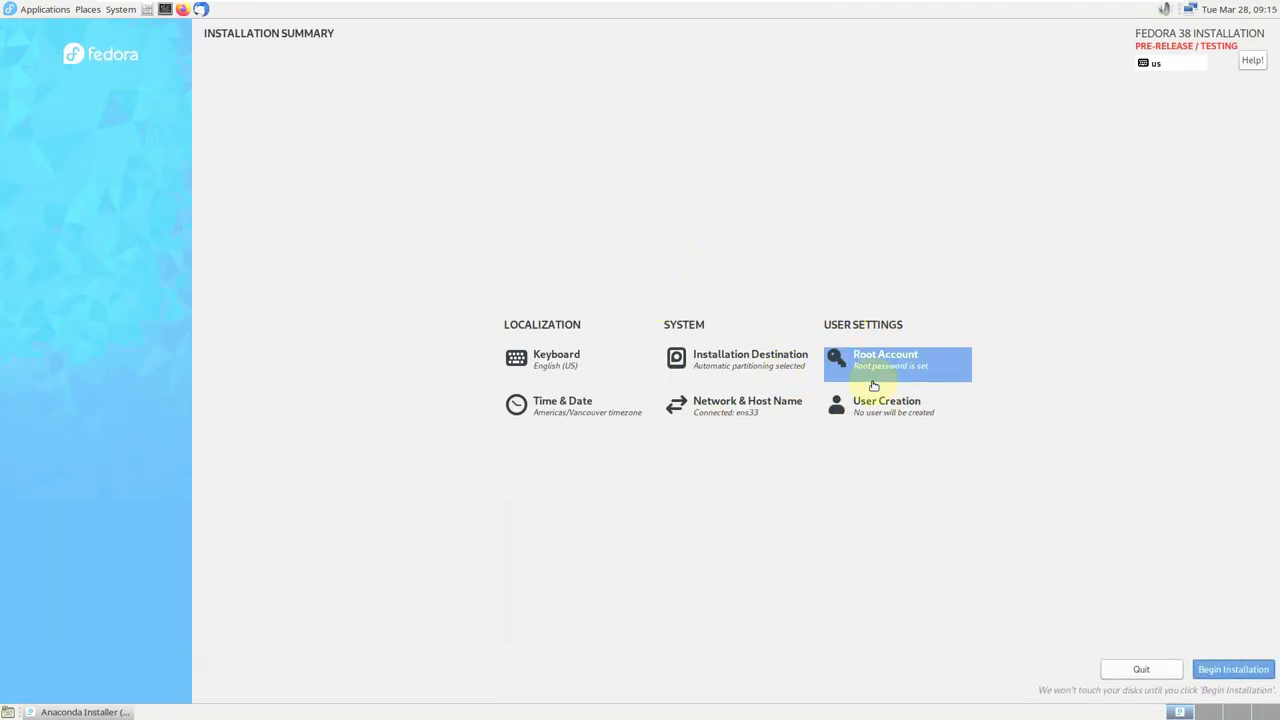
# Create the administrator user asklinux, enter and confirm the account password, and accept the weak password
pyautogui.click(881, 420)
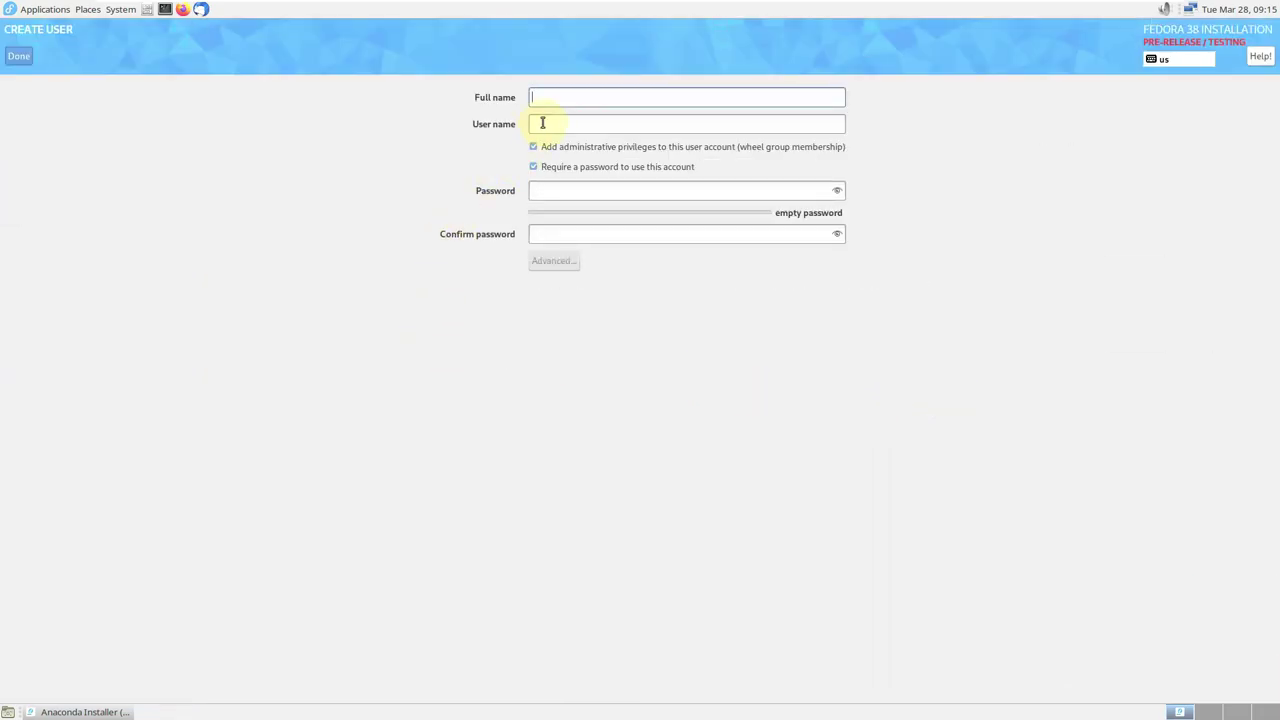
pyautogui.write('as')
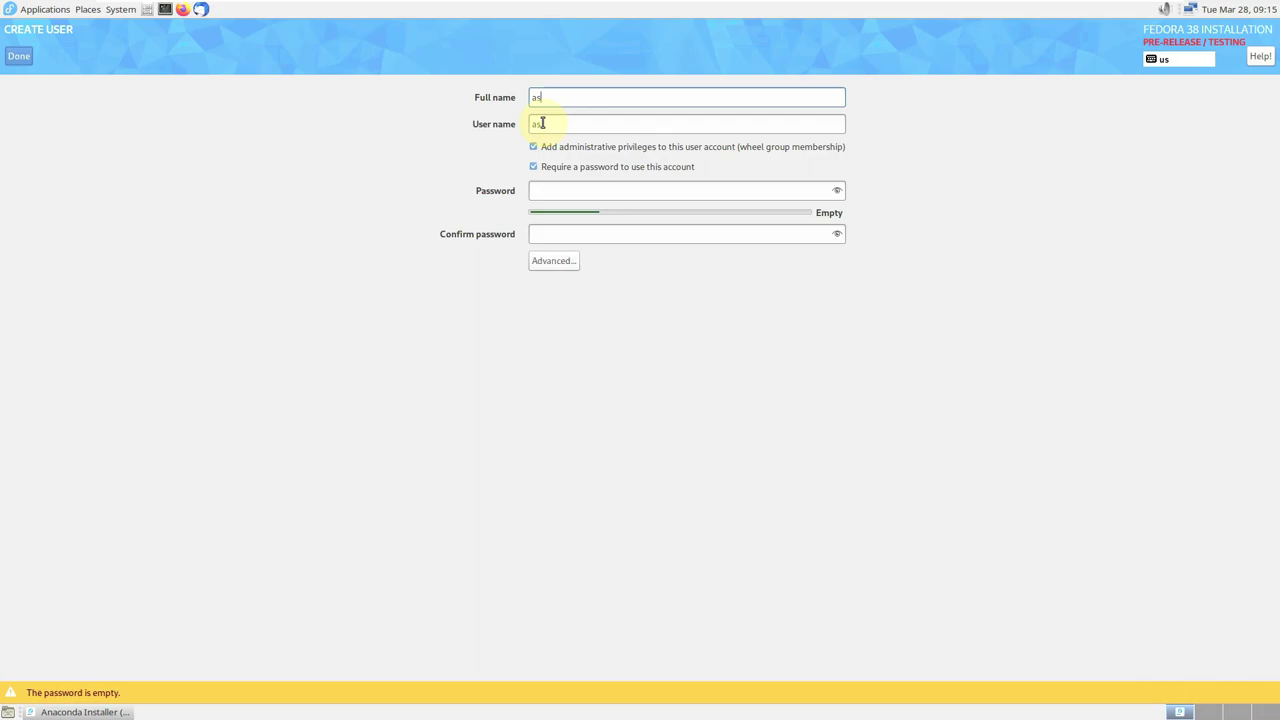
pyautogui.write('klinux')
pyautogui.click(556, 190)
pyautogui.write('••••••')
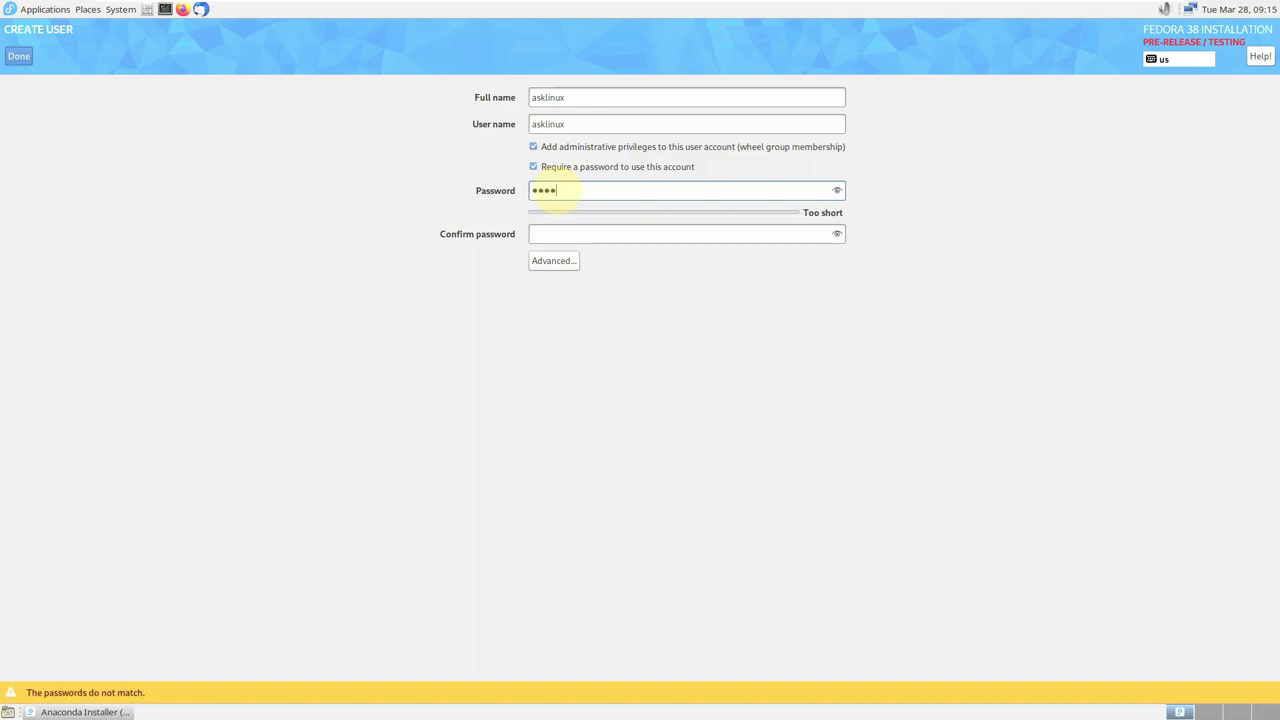
pyautogui.click(567, 234)
pyautogui.write('••••••')
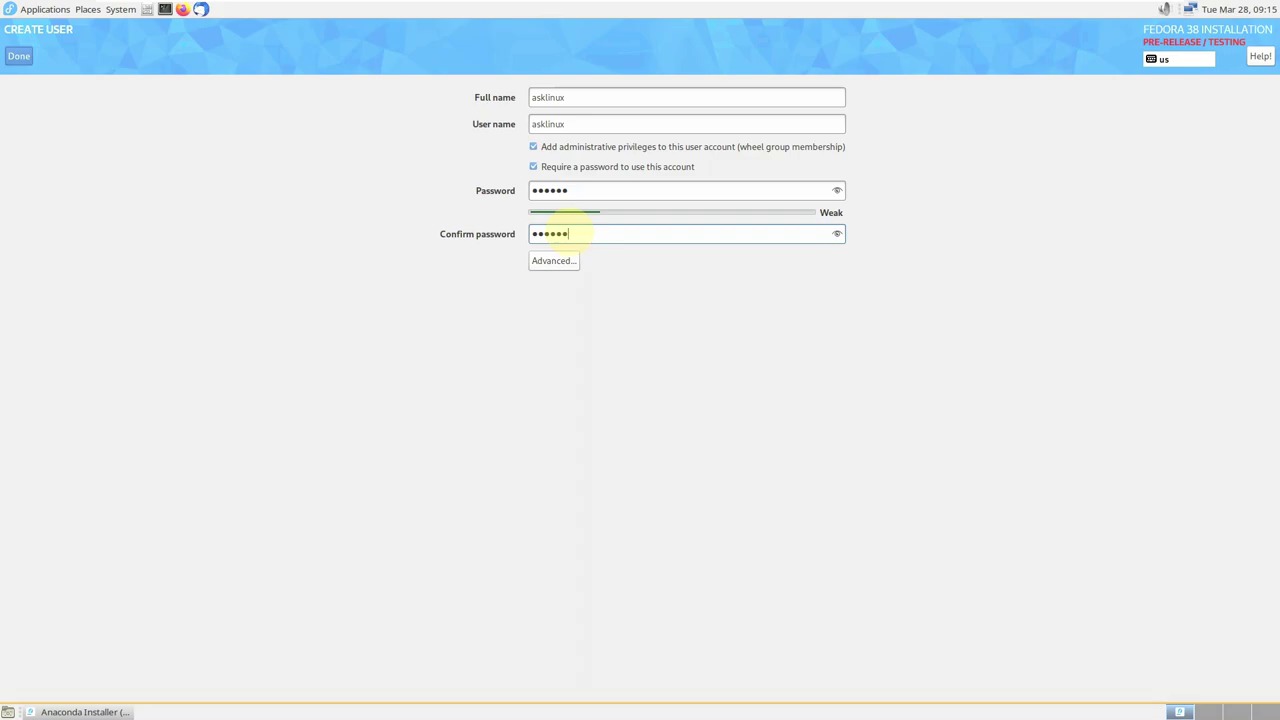
pyautogui.click(558, 261)
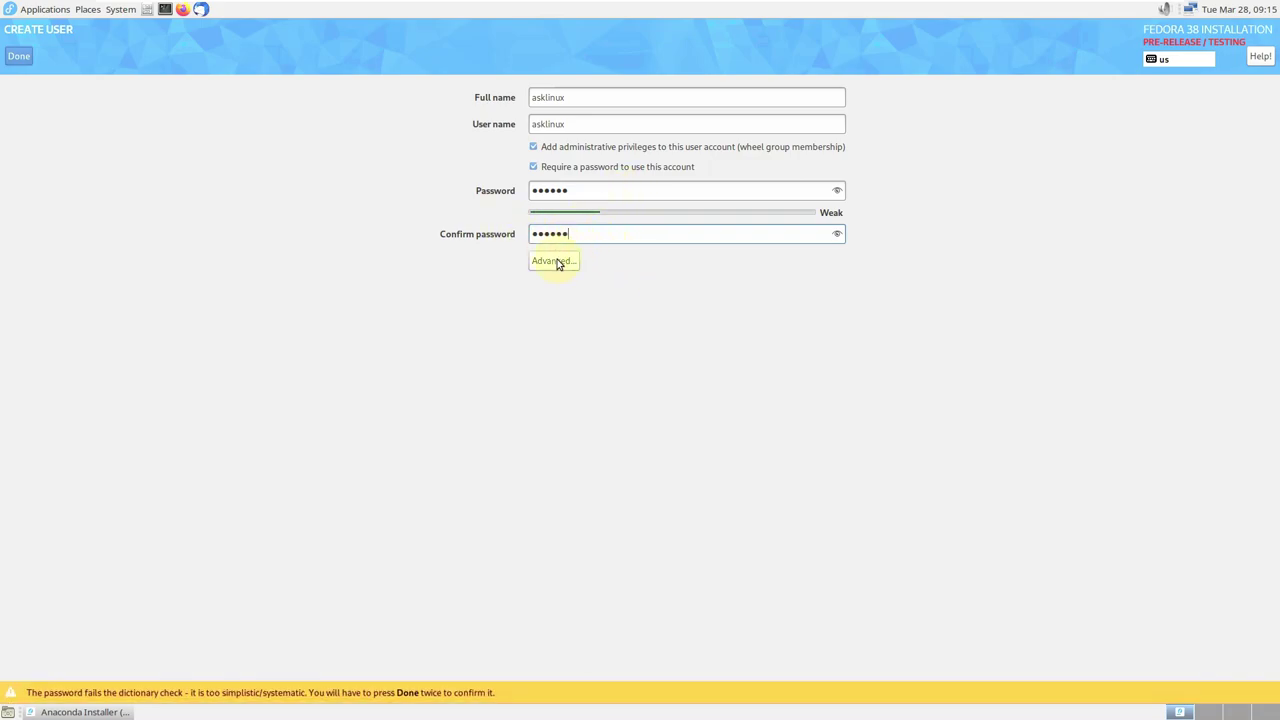
pyautogui.click(808, 449)
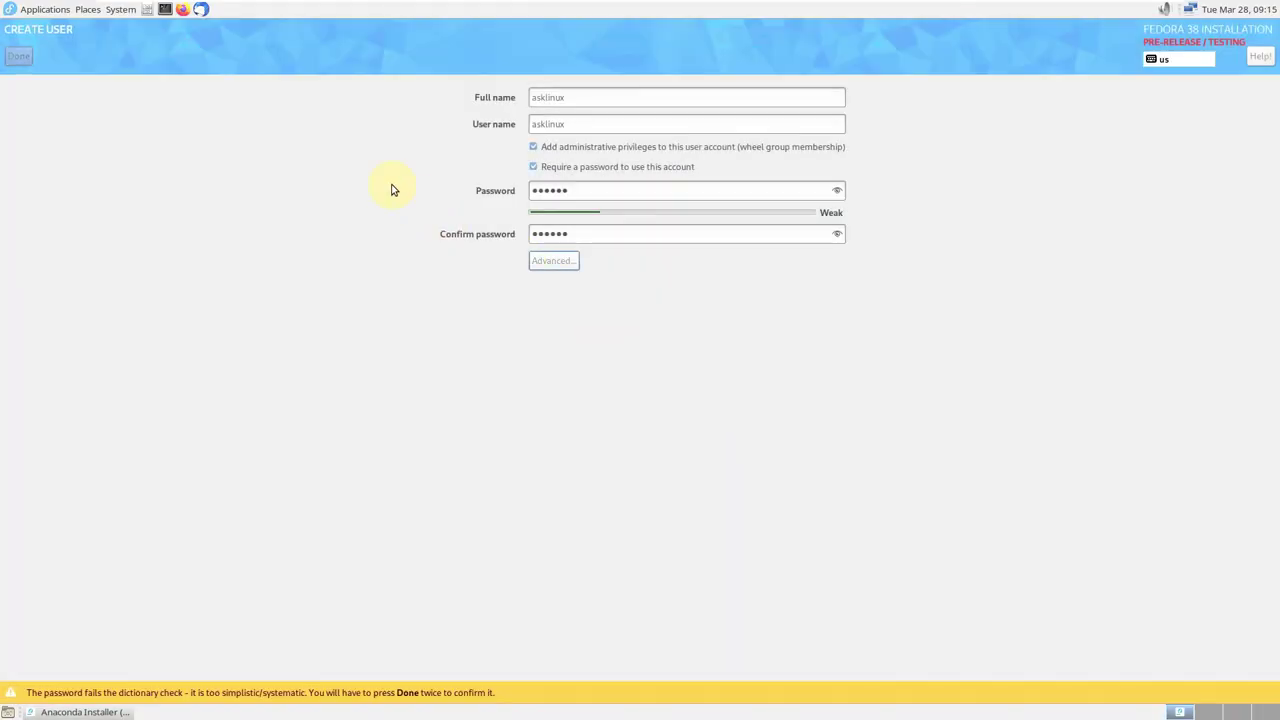
pyautogui.click(27, 62)
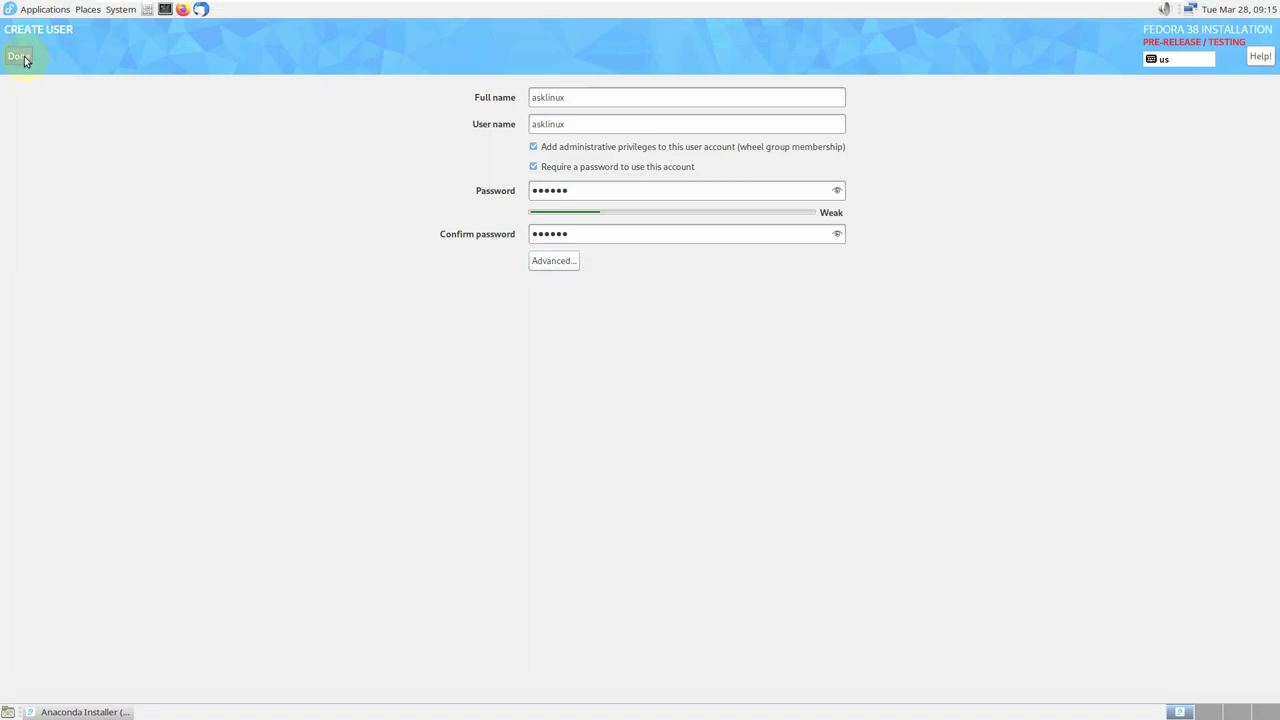
pyautogui.click(27, 62)
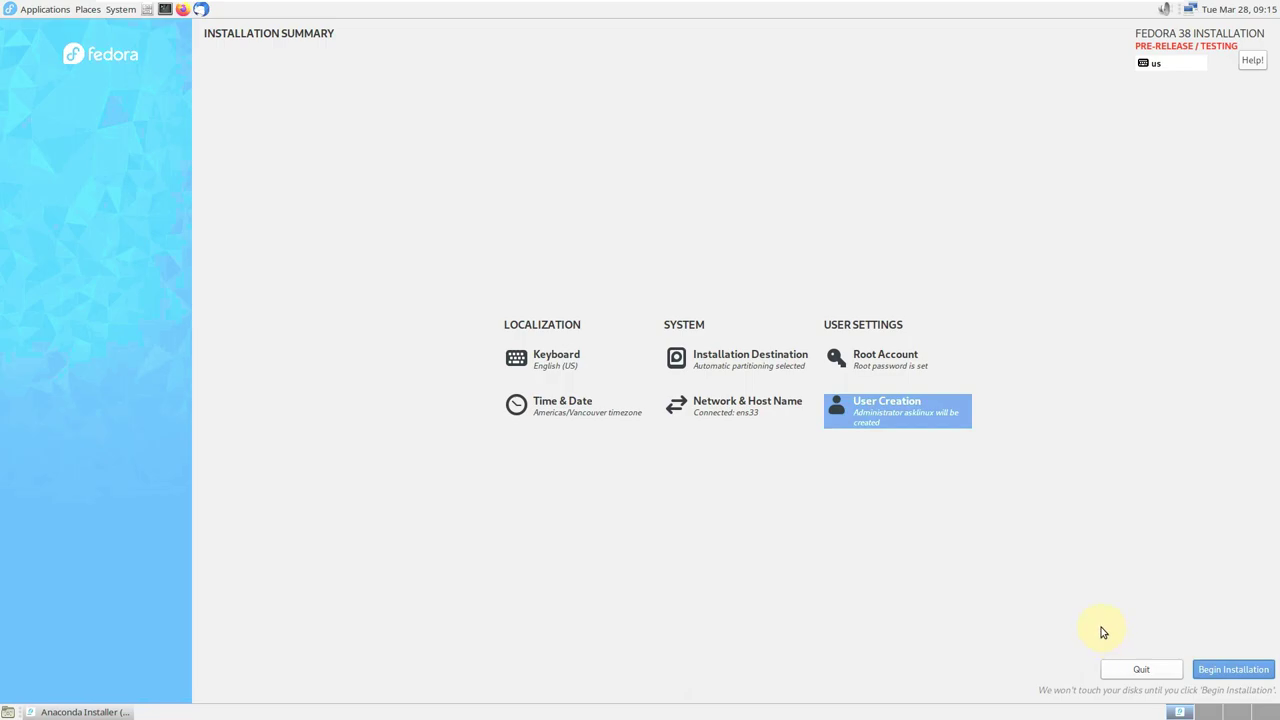
# Quit the installer without beginning the installation and confirm leaving
pyautogui.click(1141, 671)
pyautogui.click(692, 377)
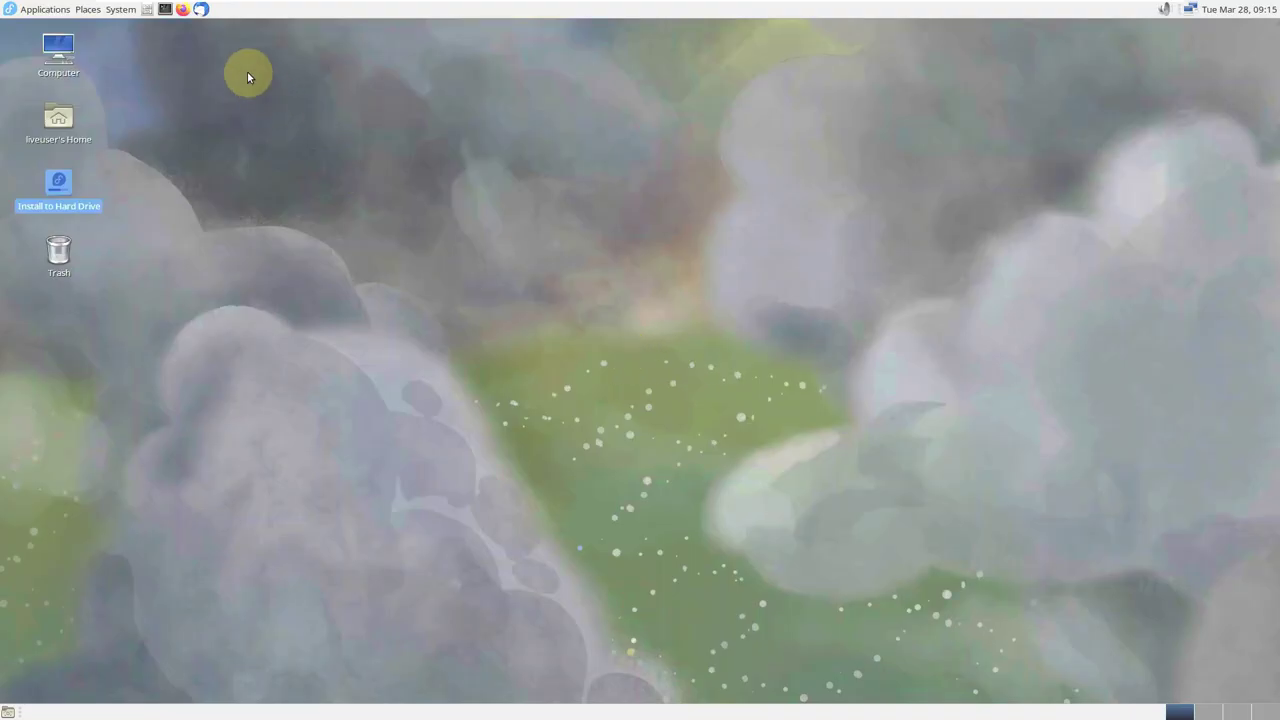
# Open the Caja file manager, view its version information, and close it again
pyautogui.click(151, 11)
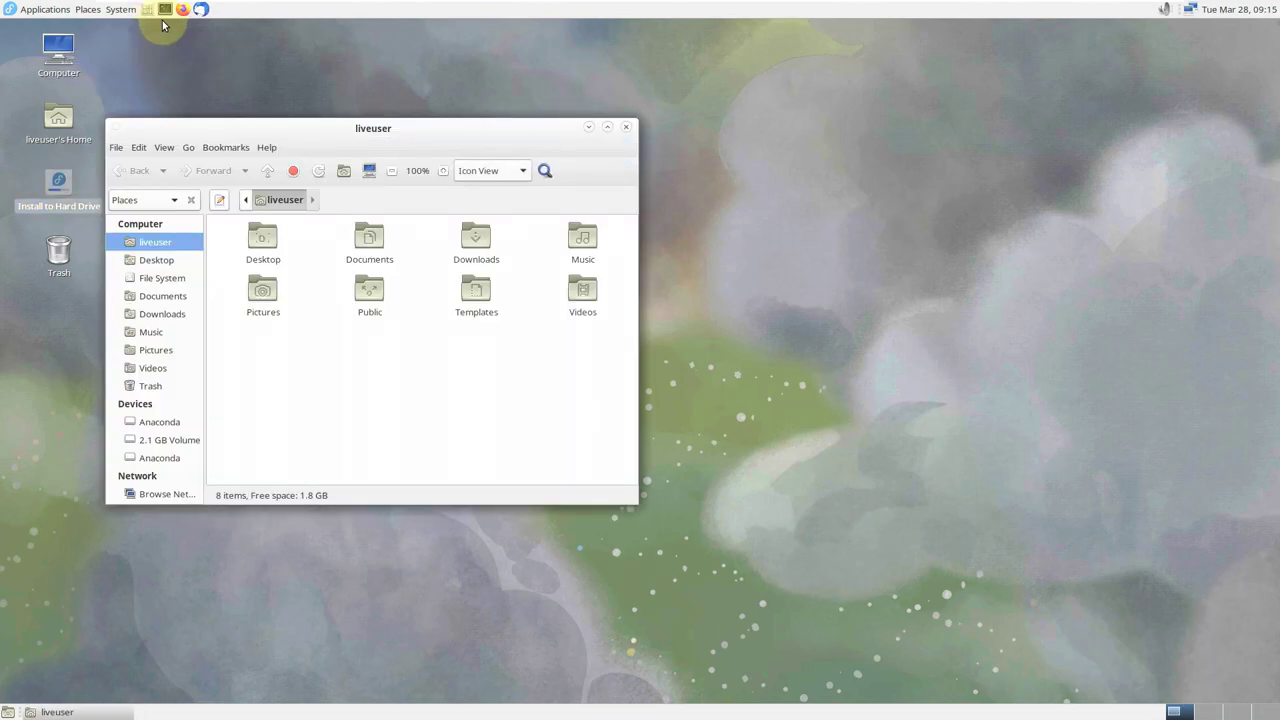
pyautogui.click(267, 148)
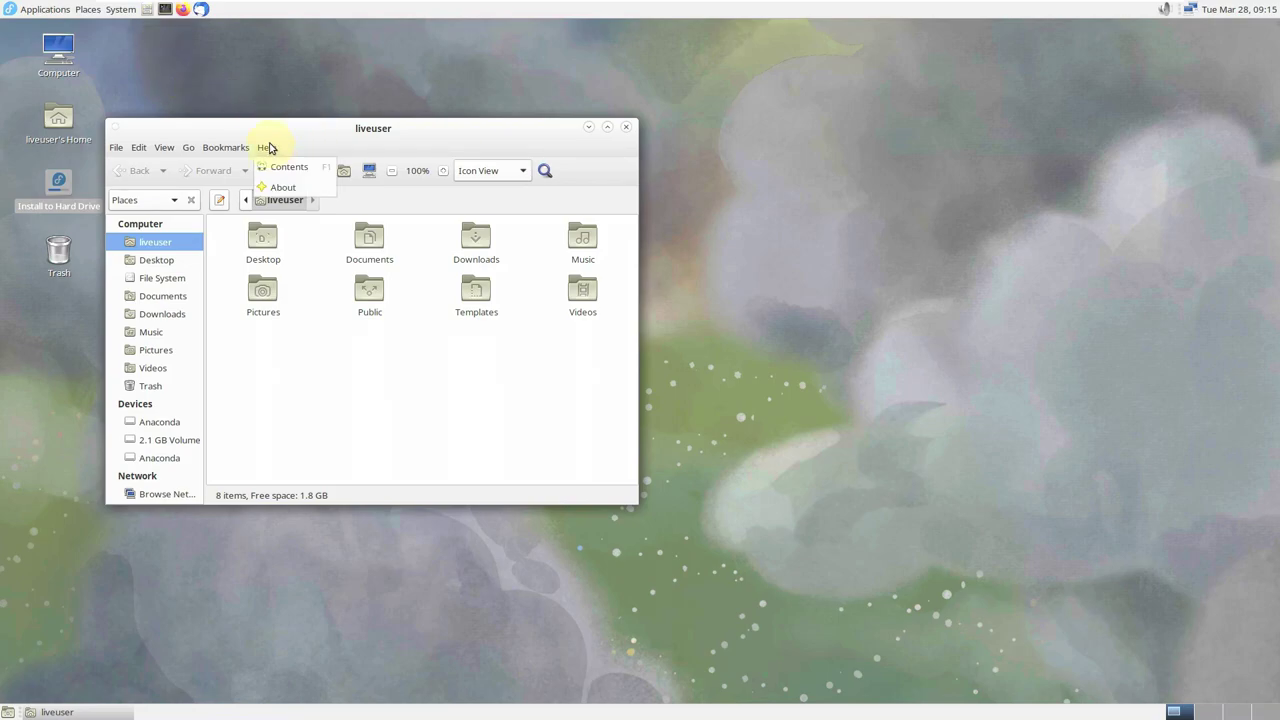
pyautogui.click(310, 190)
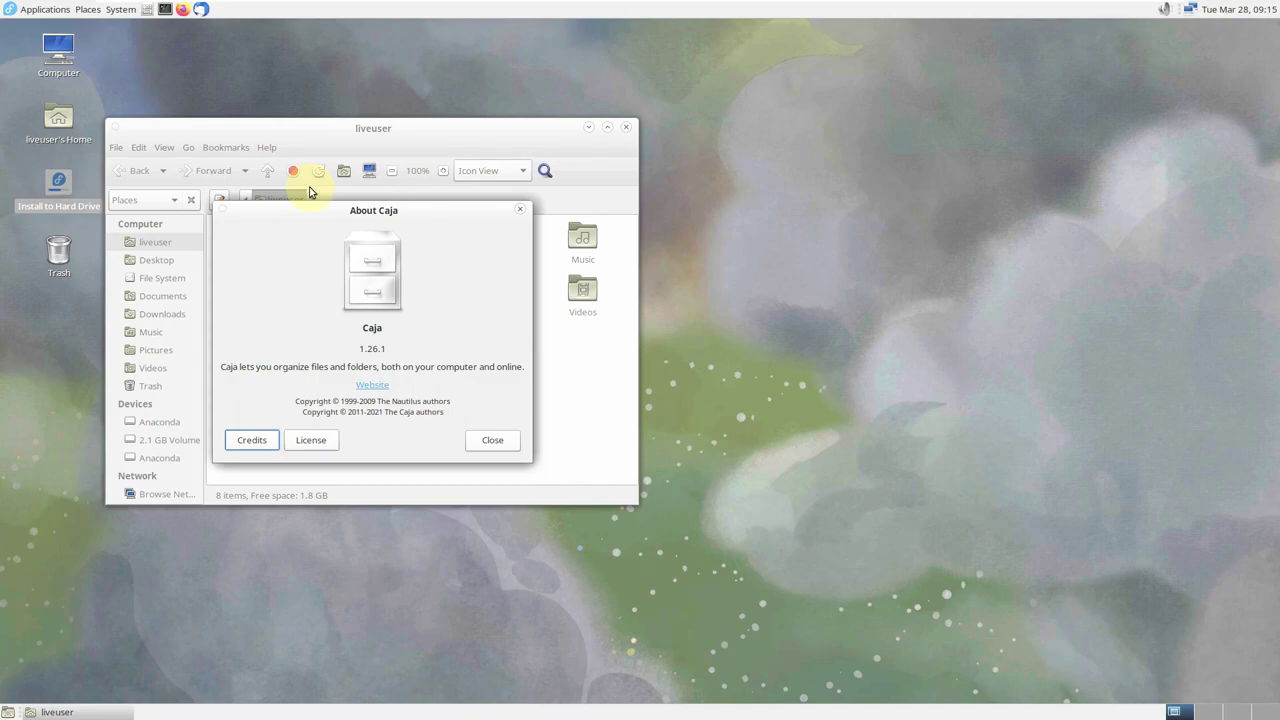
pyautogui.click(500, 441)
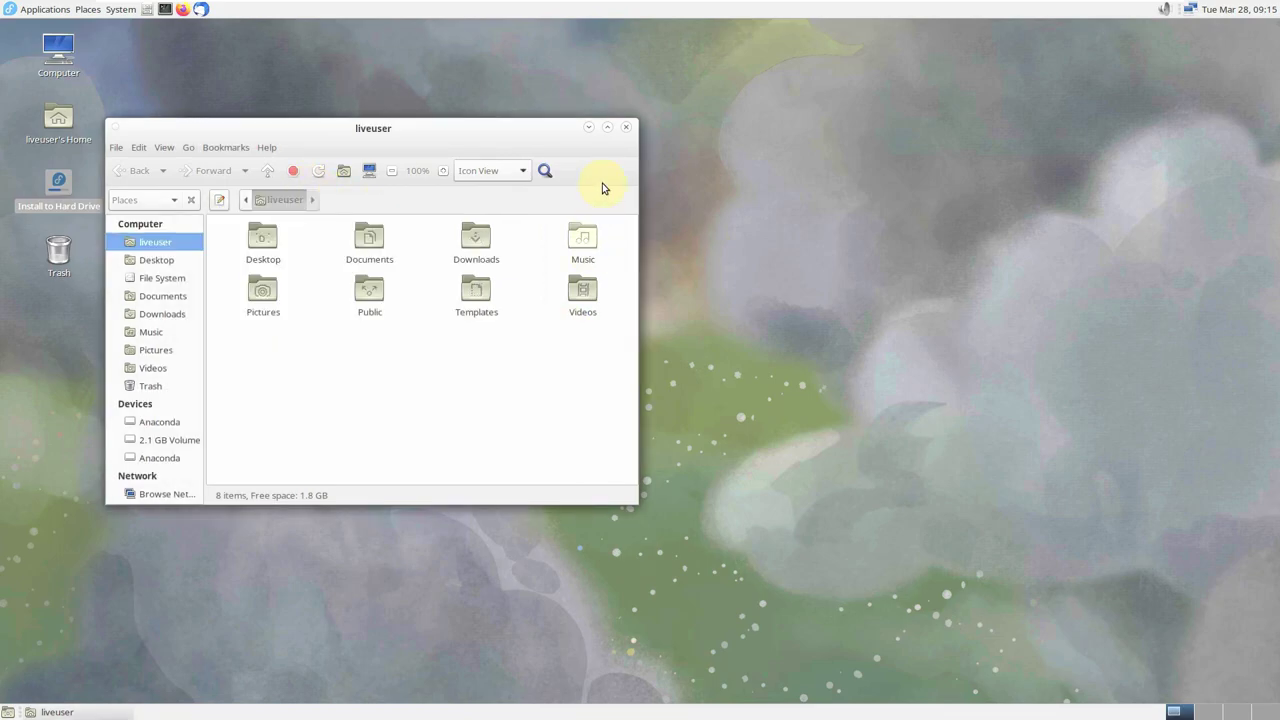
pyautogui.click(625, 131)
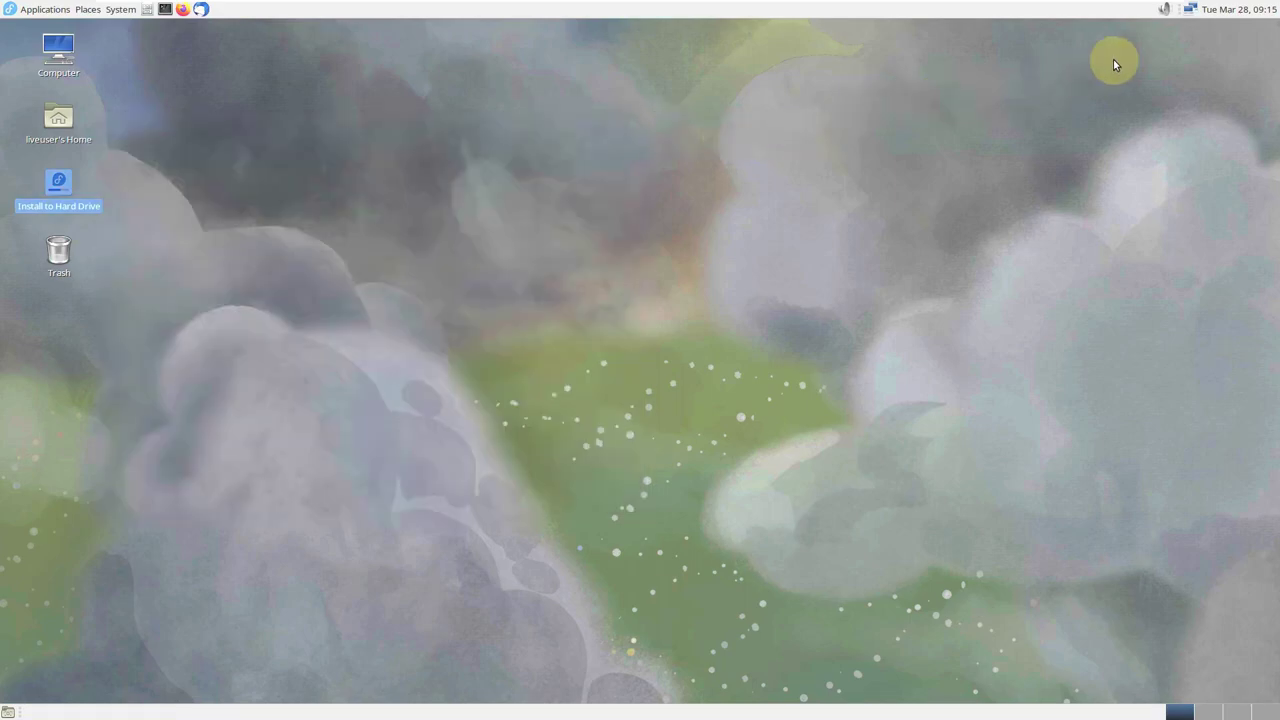
# View the month calendar, the network connections and the volume control one after another, closing each again
pyautogui.click(1226, 10)
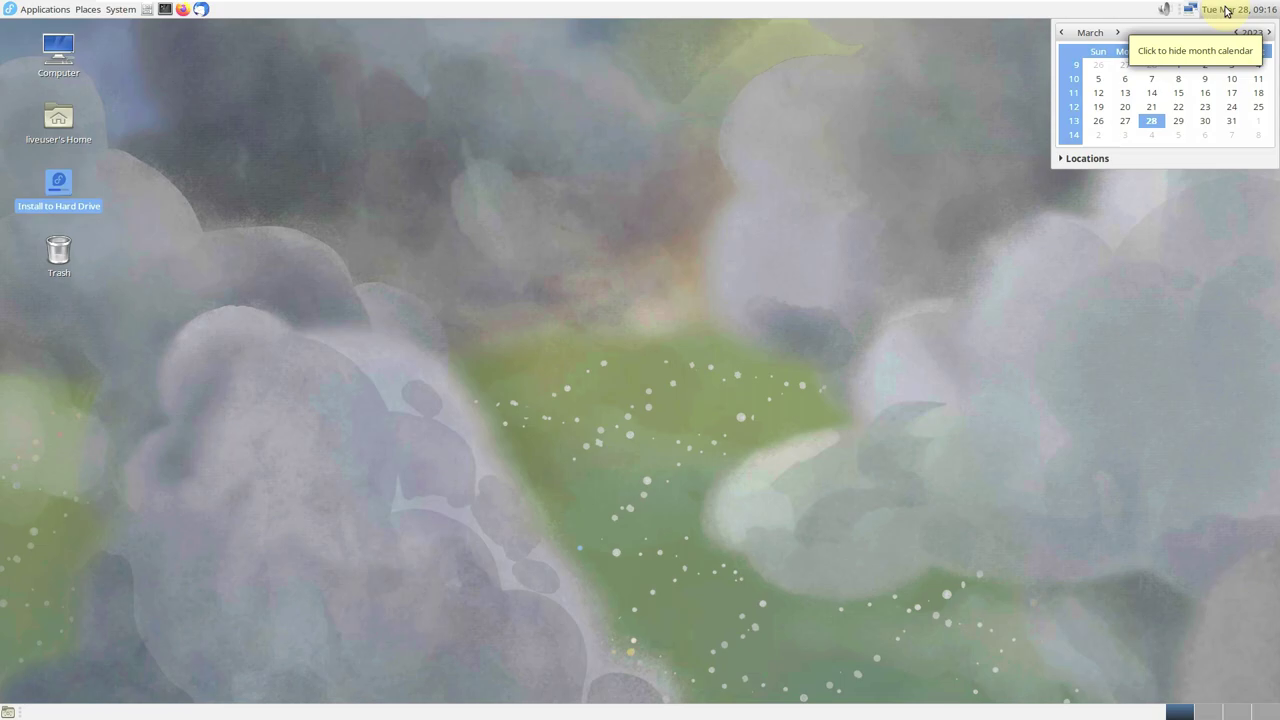
pyautogui.click(1226, 10)
pyautogui.click(1189, 10)
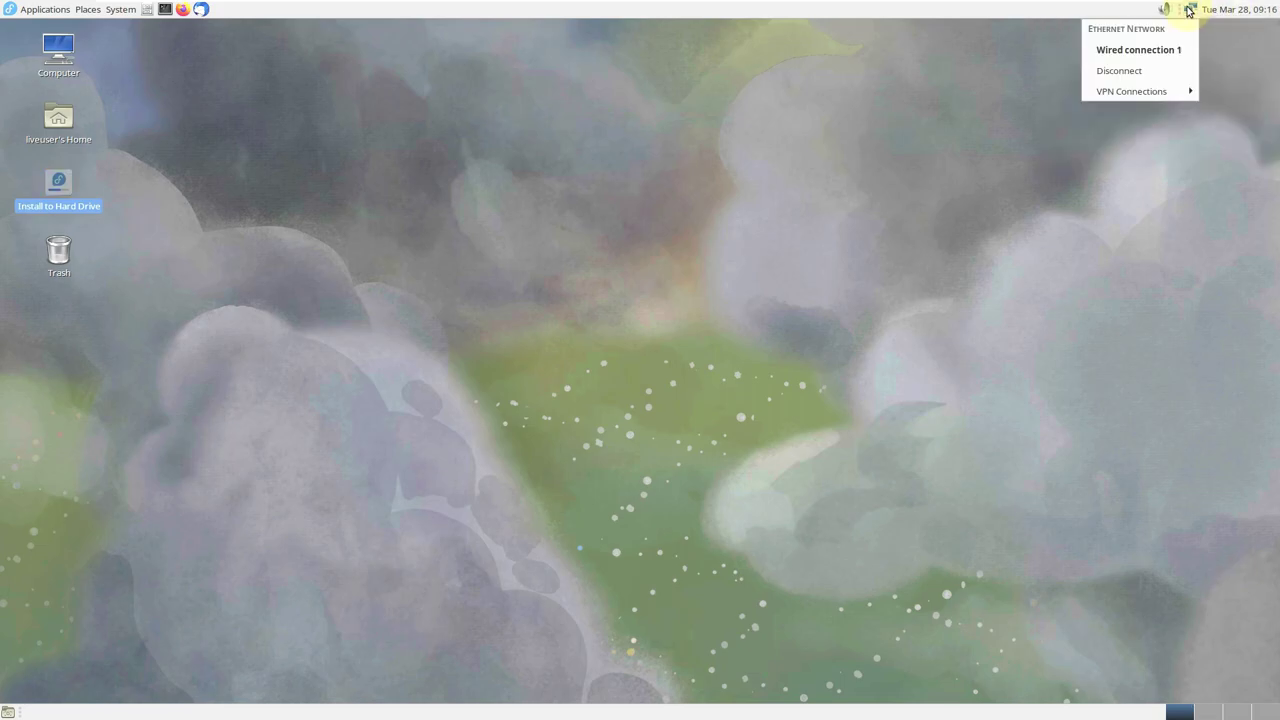
pyautogui.click(1189, 10)
pyautogui.click(1165, 10)
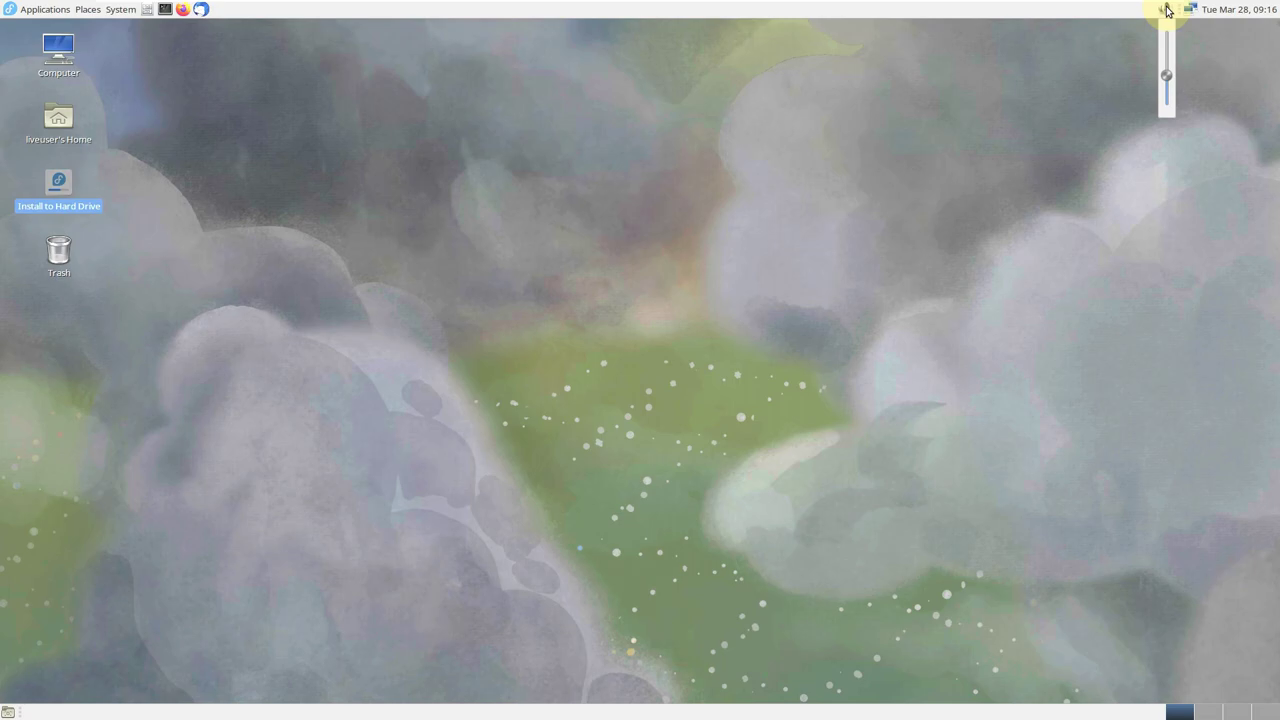
pyautogui.click(1165, 10)
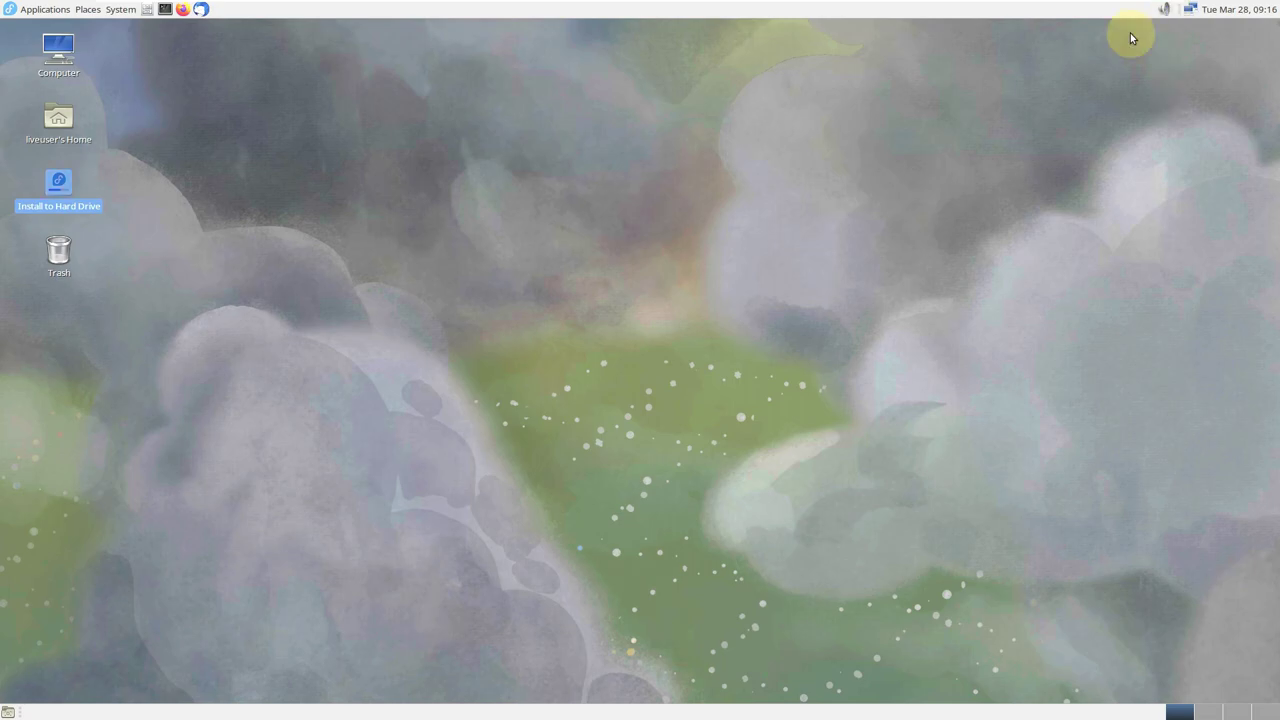
pyautogui.click(874, 219)
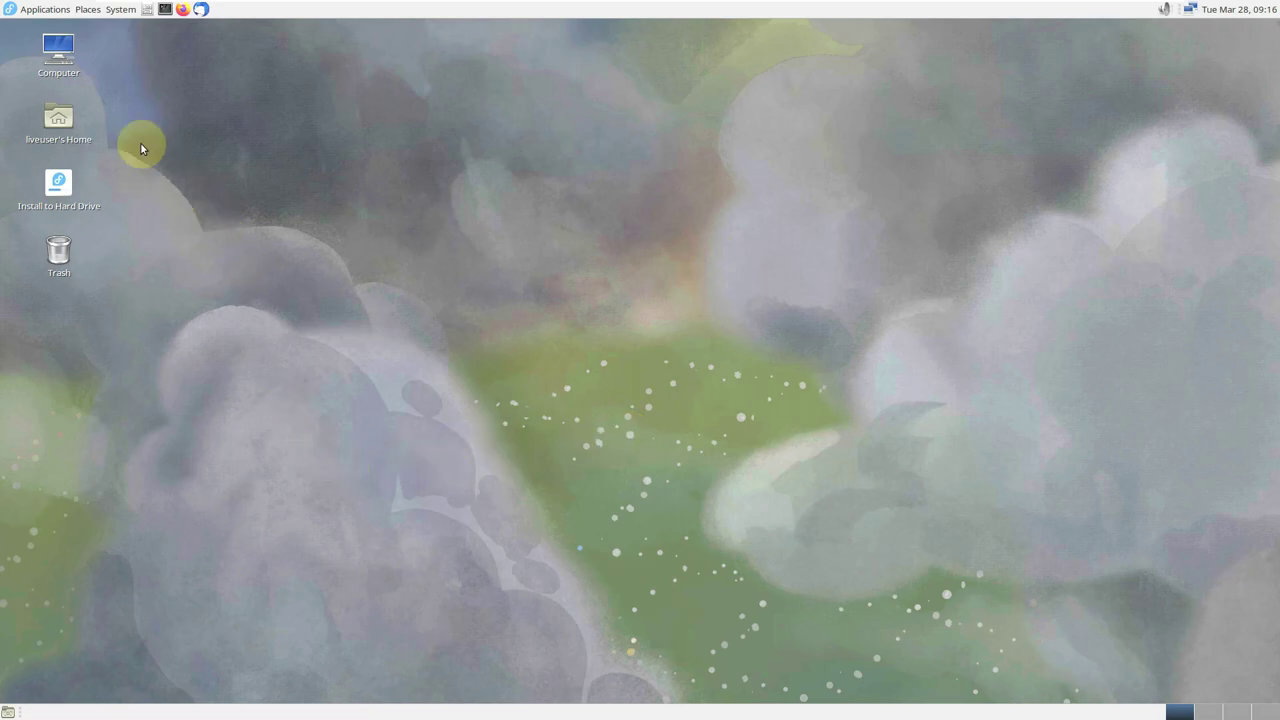
# Launch the Gnote note-taking application and the Eye of MATE Image Viewer
pyautogui.click(45, 9)
pyautogui.moveTo(64, 38)
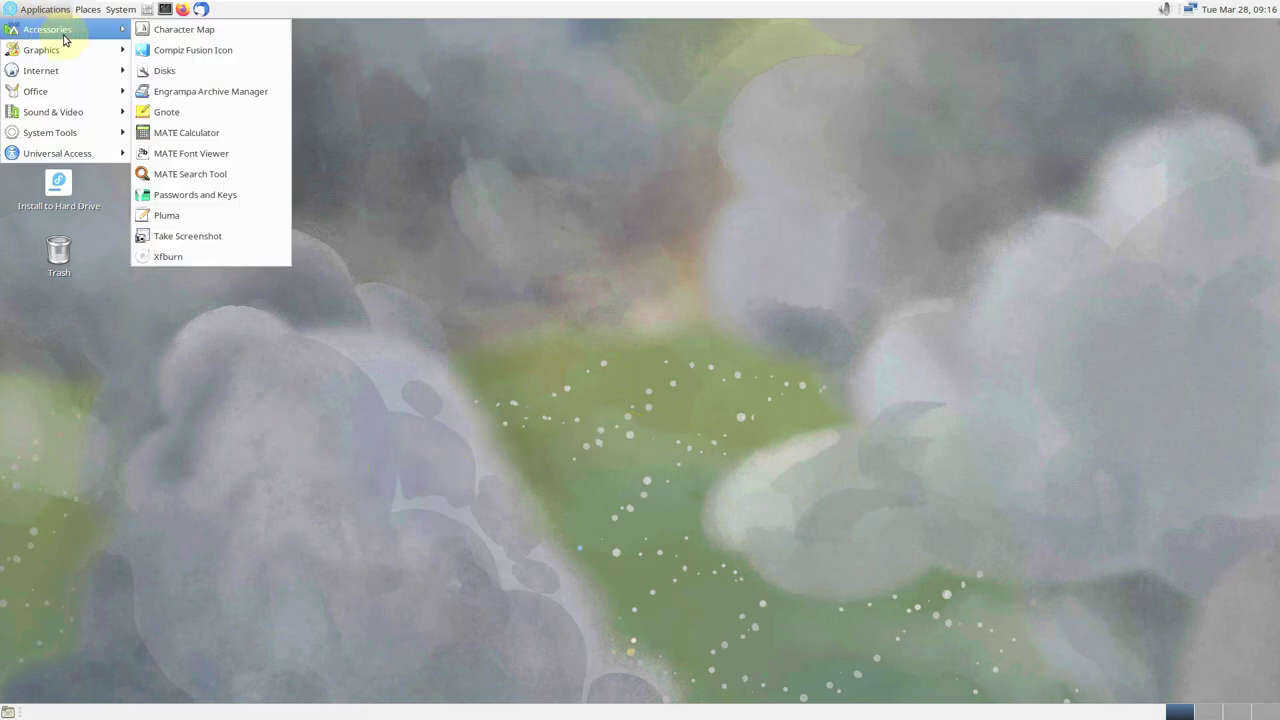
pyautogui.click(200, 111)
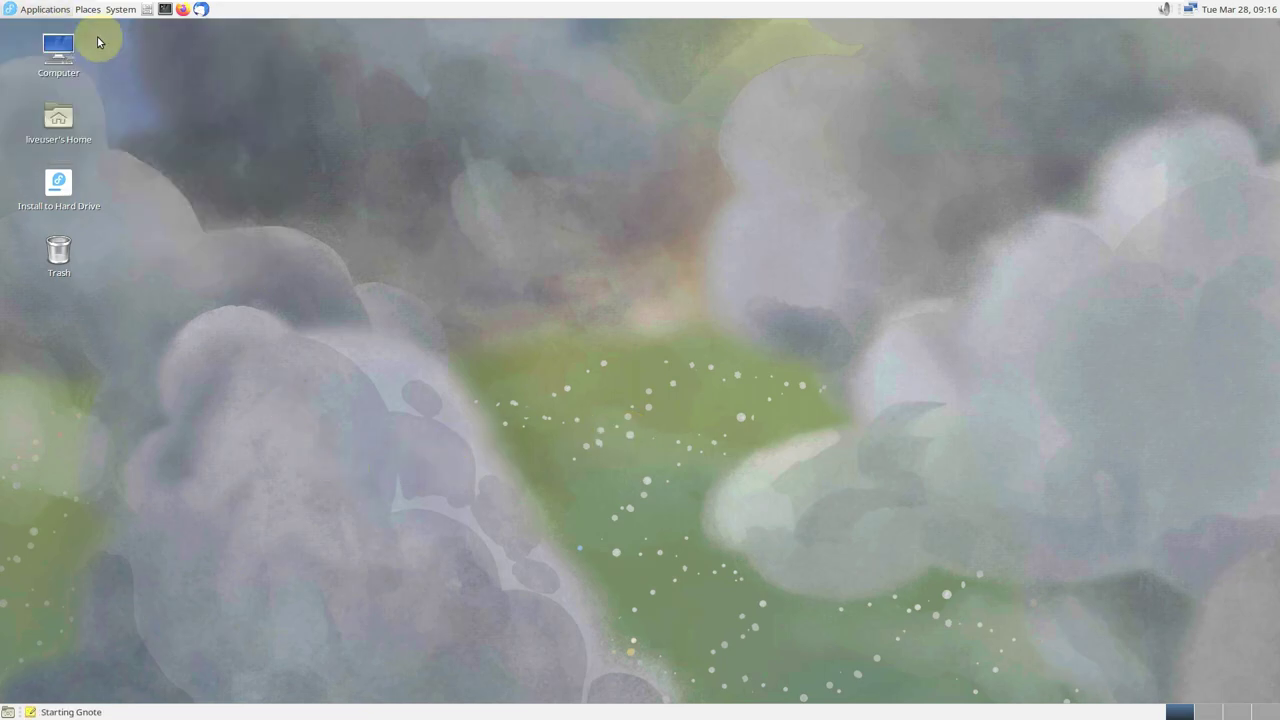
pyautogui.click(47, 10)
pyautogui.moveTo(88, 50)
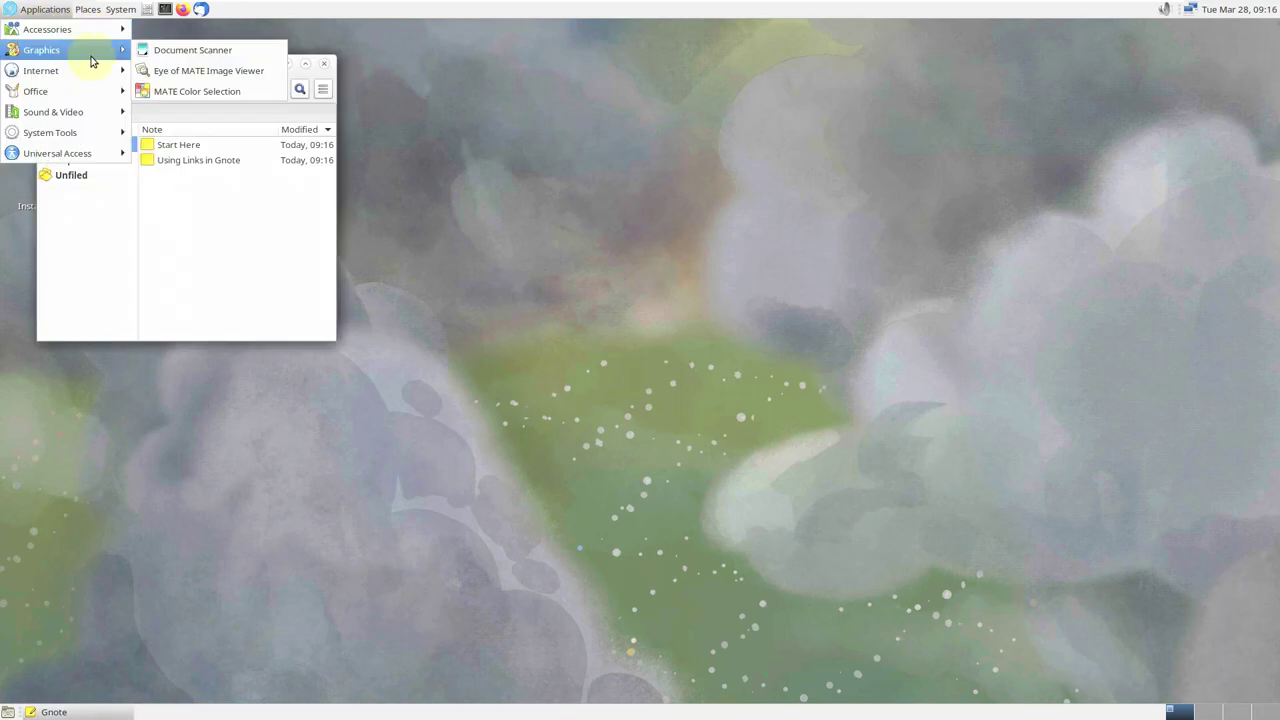
pyautogui.click(185, 71)
# Launch Document Scanner and MATE Calculator alongside the open windows
pyautogui.click(30, 9)
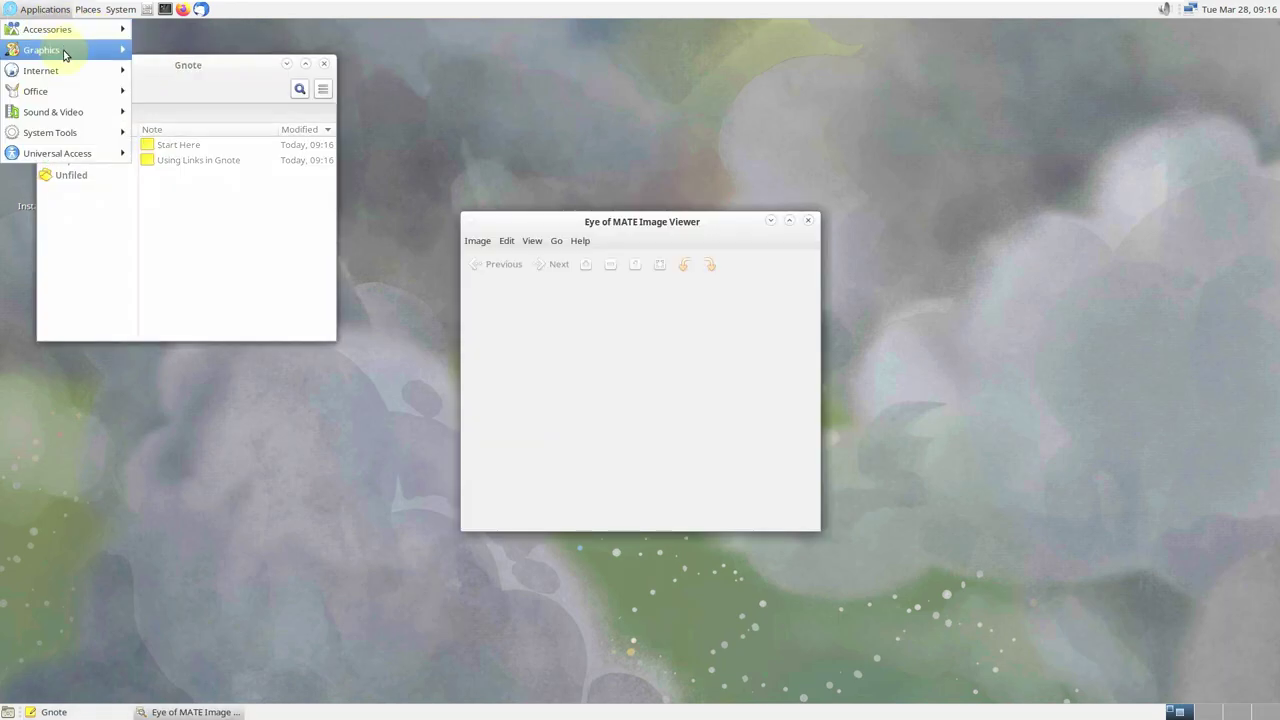
pyautogui.moveTo(66, 52)
pyautogui.click(160, 50)
pyautogui.click(45, 9)
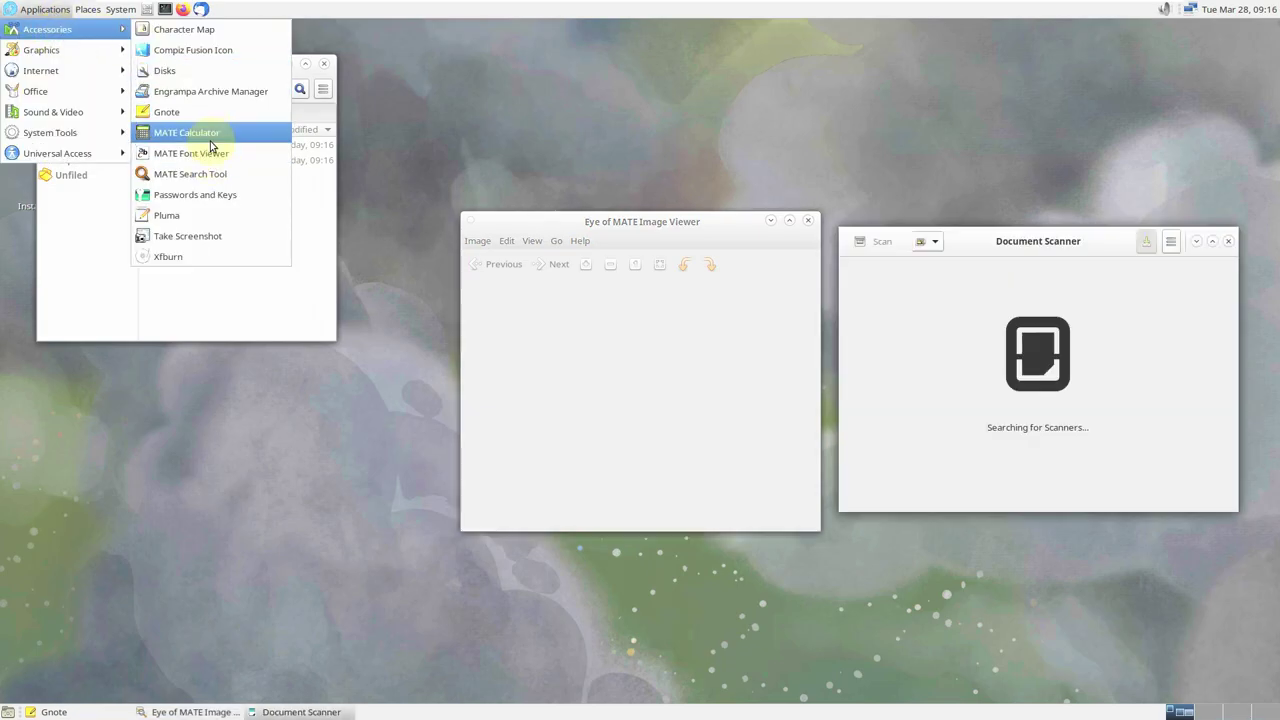
pyautogui.click(211, 133)
# Launch the Thunderbird mail client and the FileZilla FTP client alongside the open windows
pyautogui.click(45, 9)
pyautogui.moveTo(55, 70)
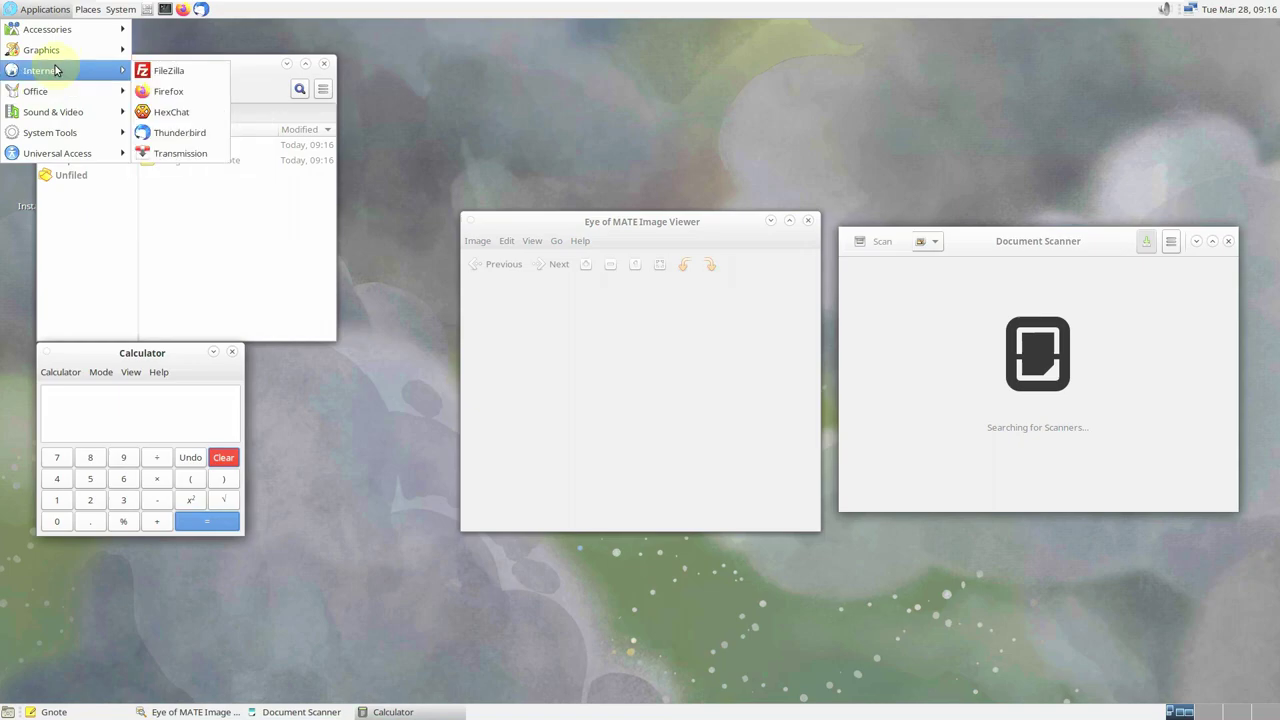
pyautogui.click(178, 132)
pyautogui.click(31, 12)
pyautogui.moveTo(60, 70)
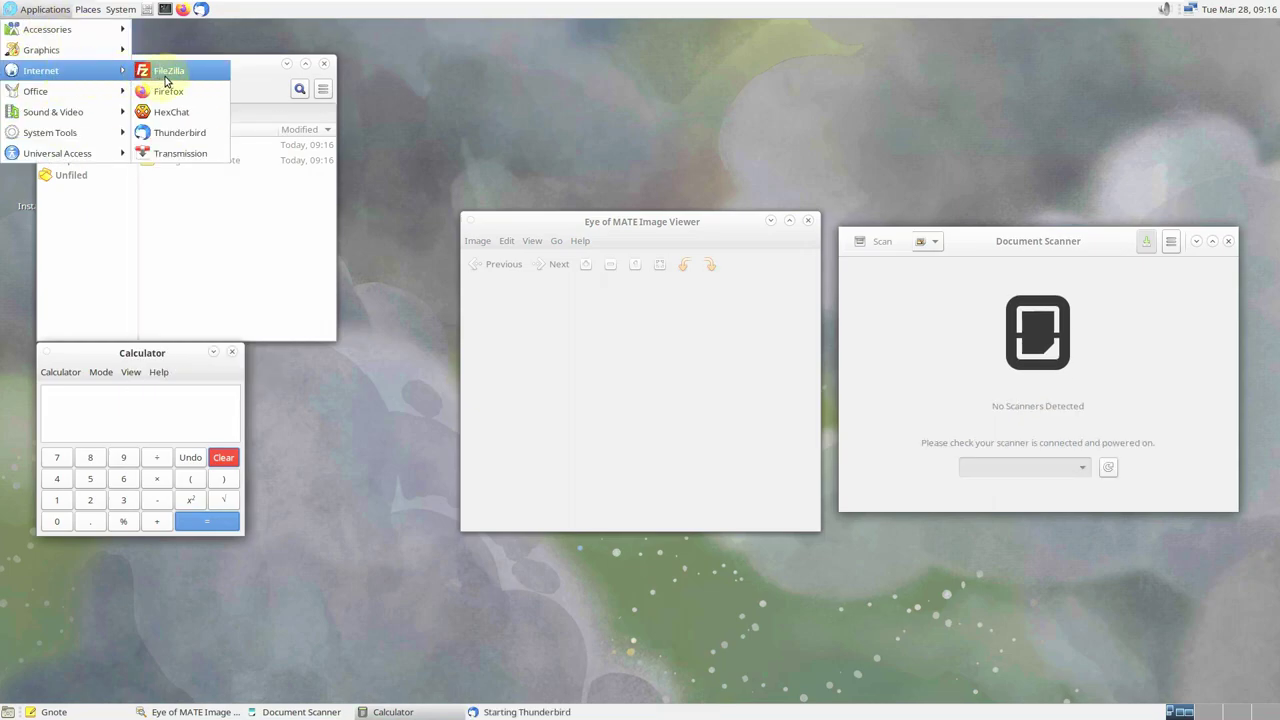
# Launch the Transmission BitTorrent client and Parole Media Player
pyautogui.click(40, 10)
pyautogui.click(40, 10)
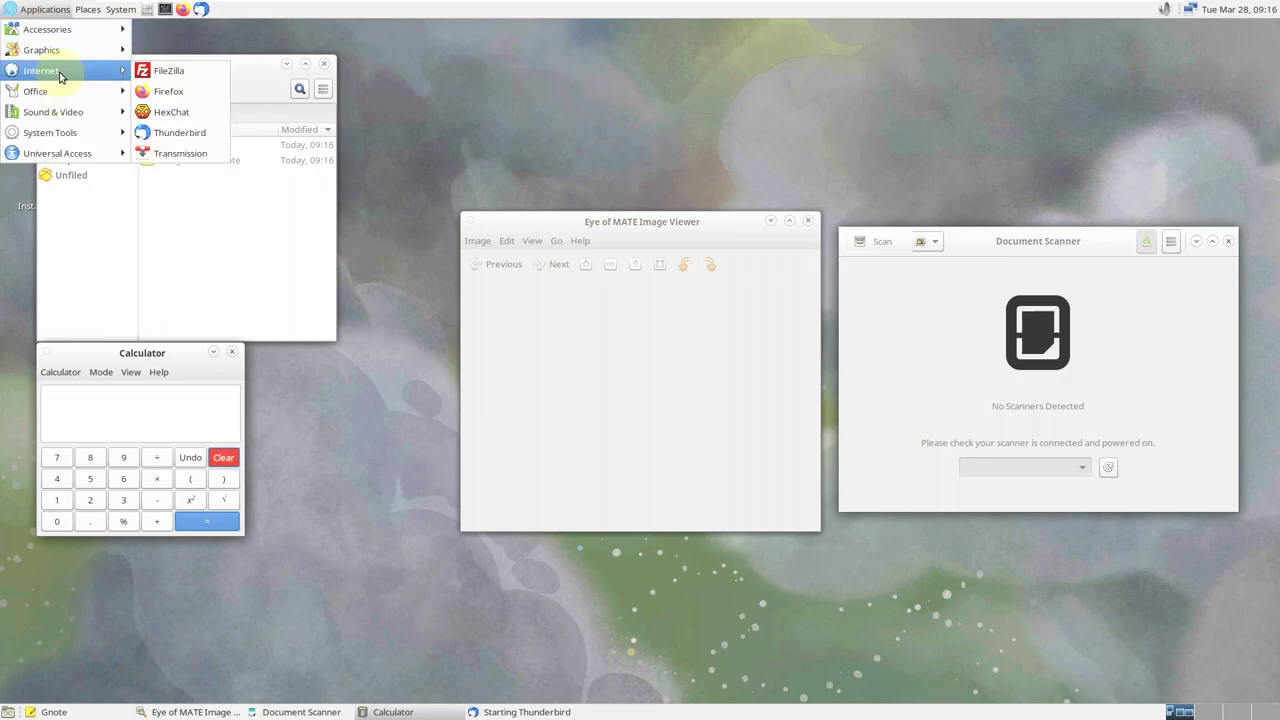
pyautogui.click(180, 153)
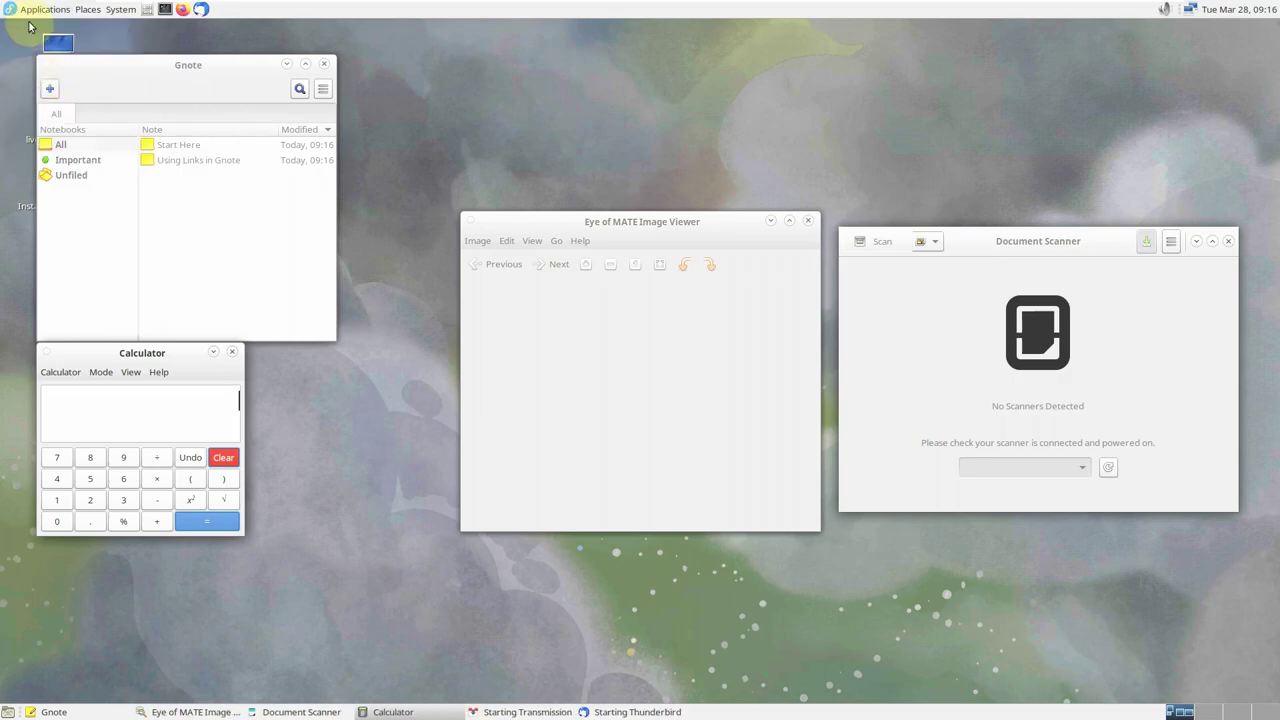
pyautogui.click(32, 10)
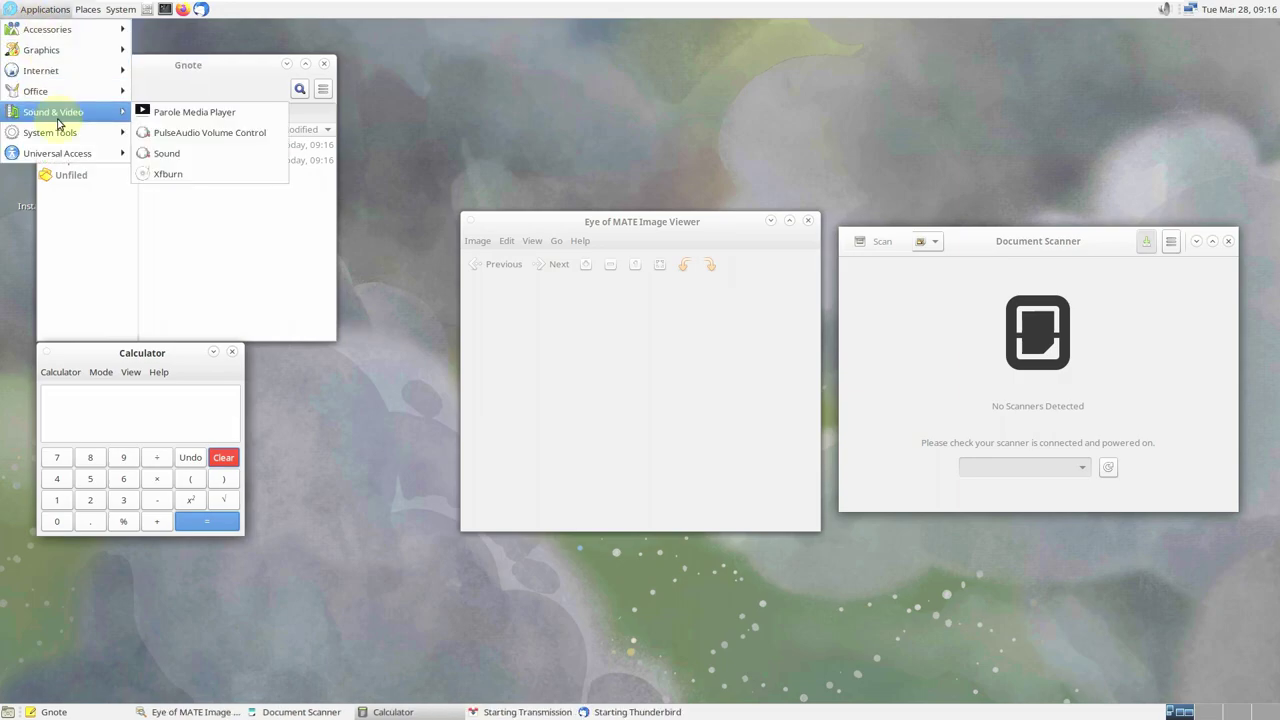
pyautogui.click(185, 112)
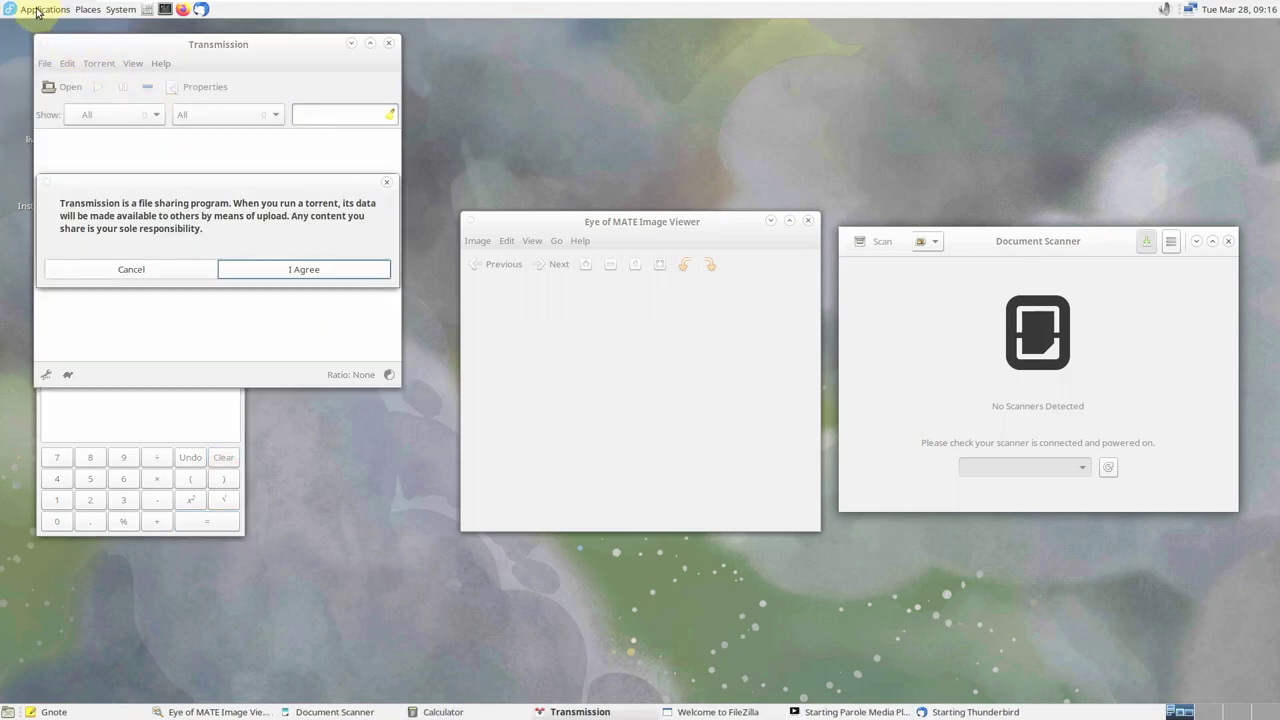
# Launch the GParted partition editor and the Disk Management tool
pyautogui.click(40, 10)
pyautogui.moveTo(72, 133)
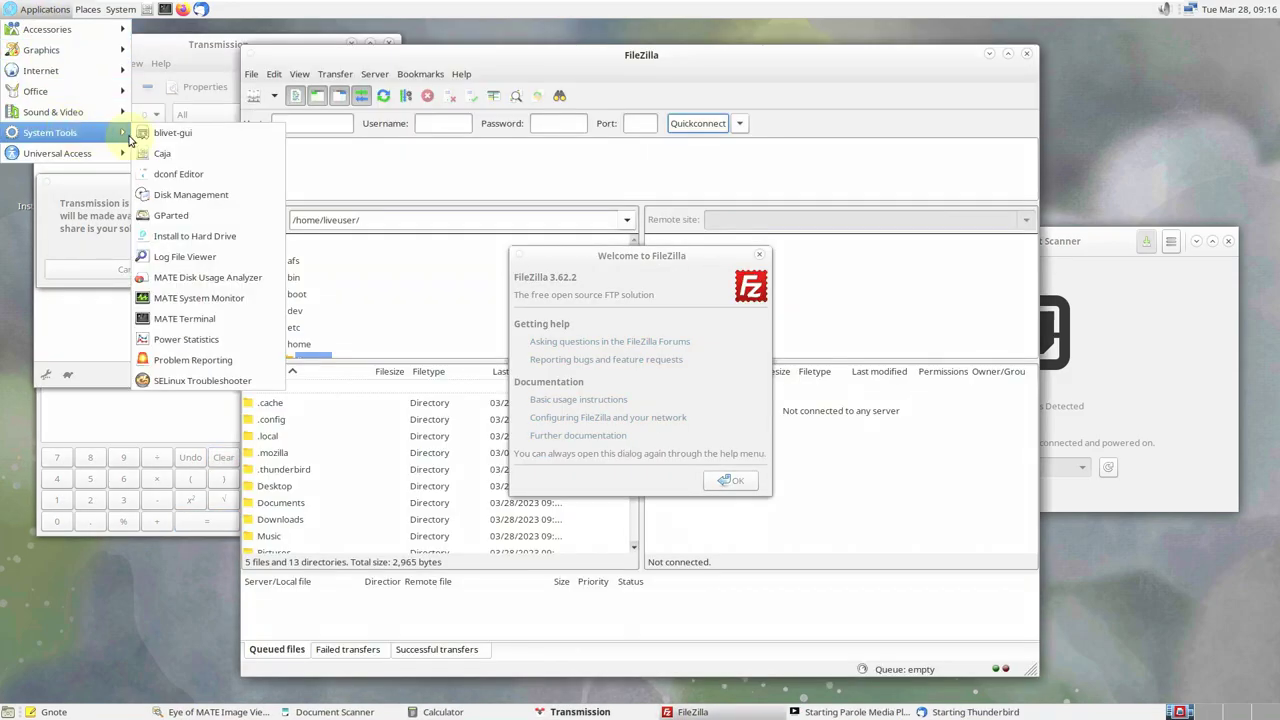
pyautogui.click(180, 215)
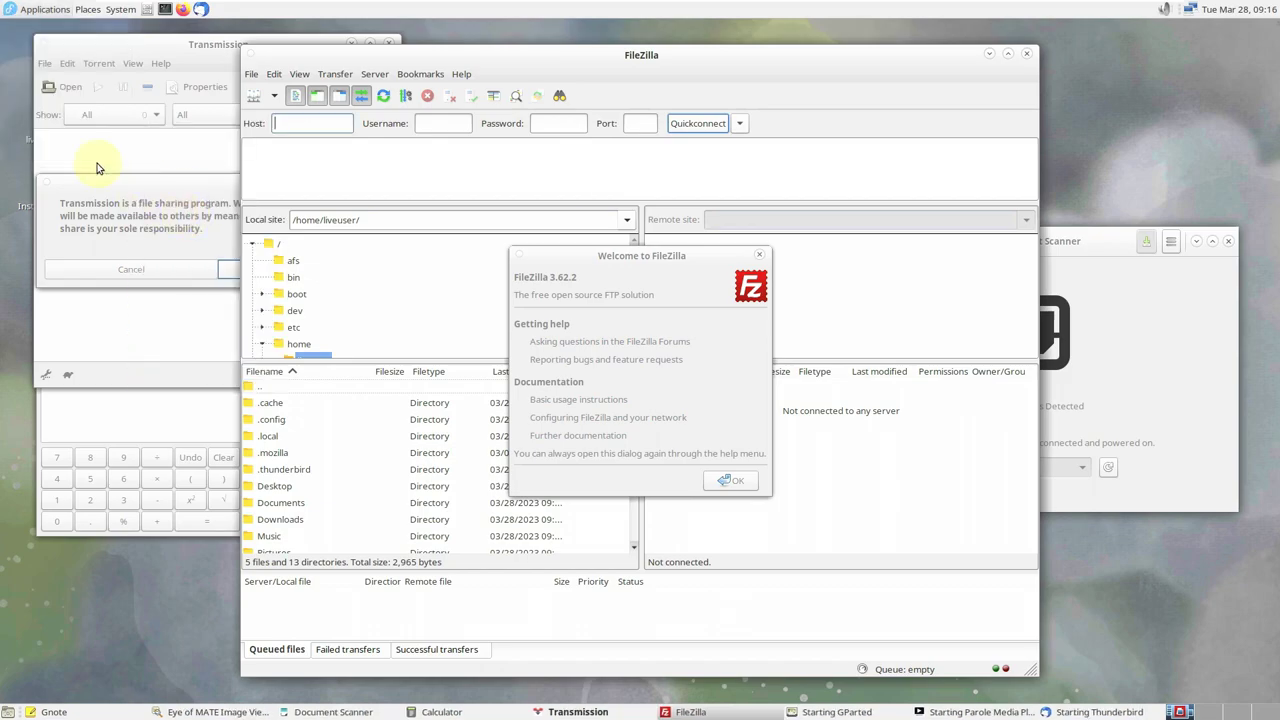
pyautogui.click(30, 10)
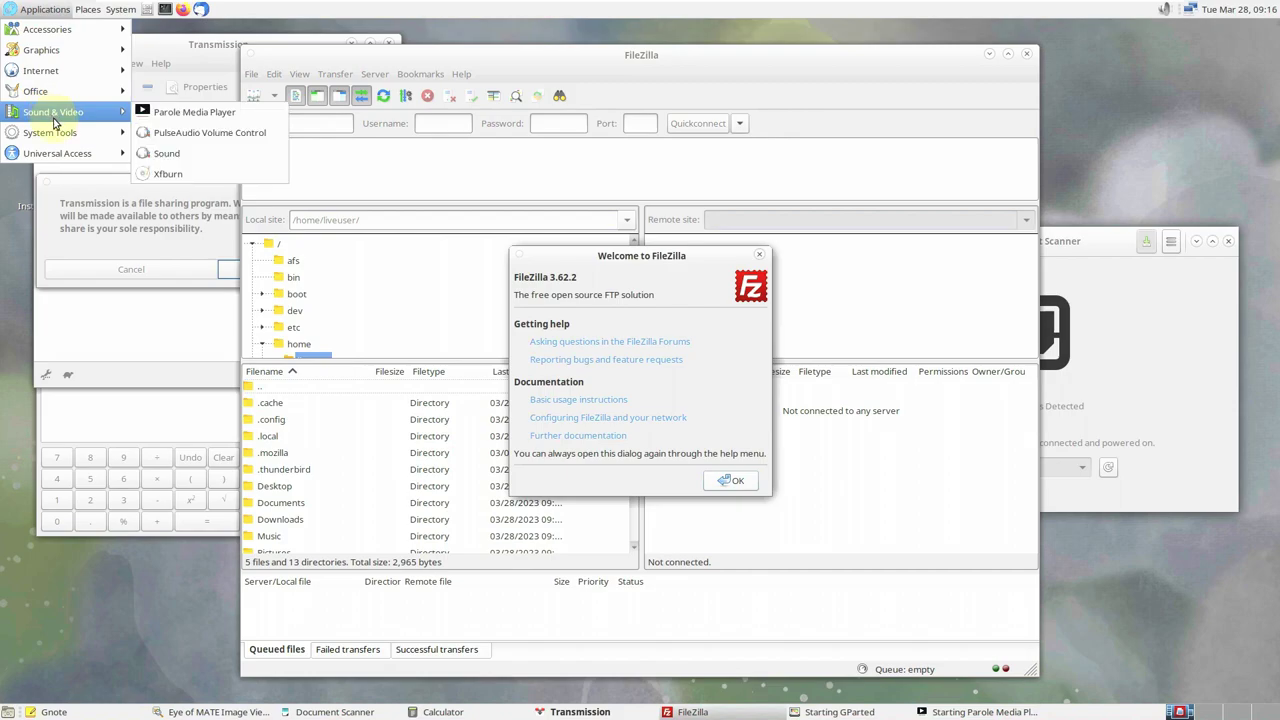
pyautogui.moveTo(66, 139)
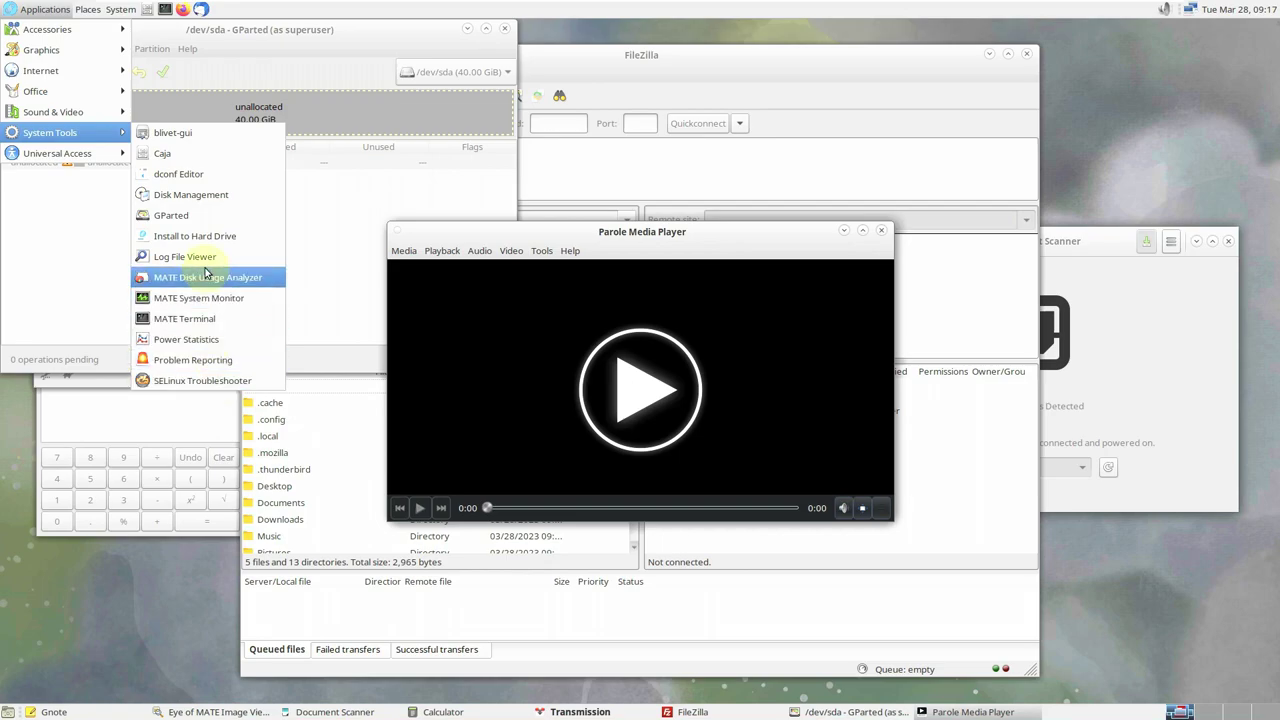
pyautogui.click(203, 216)
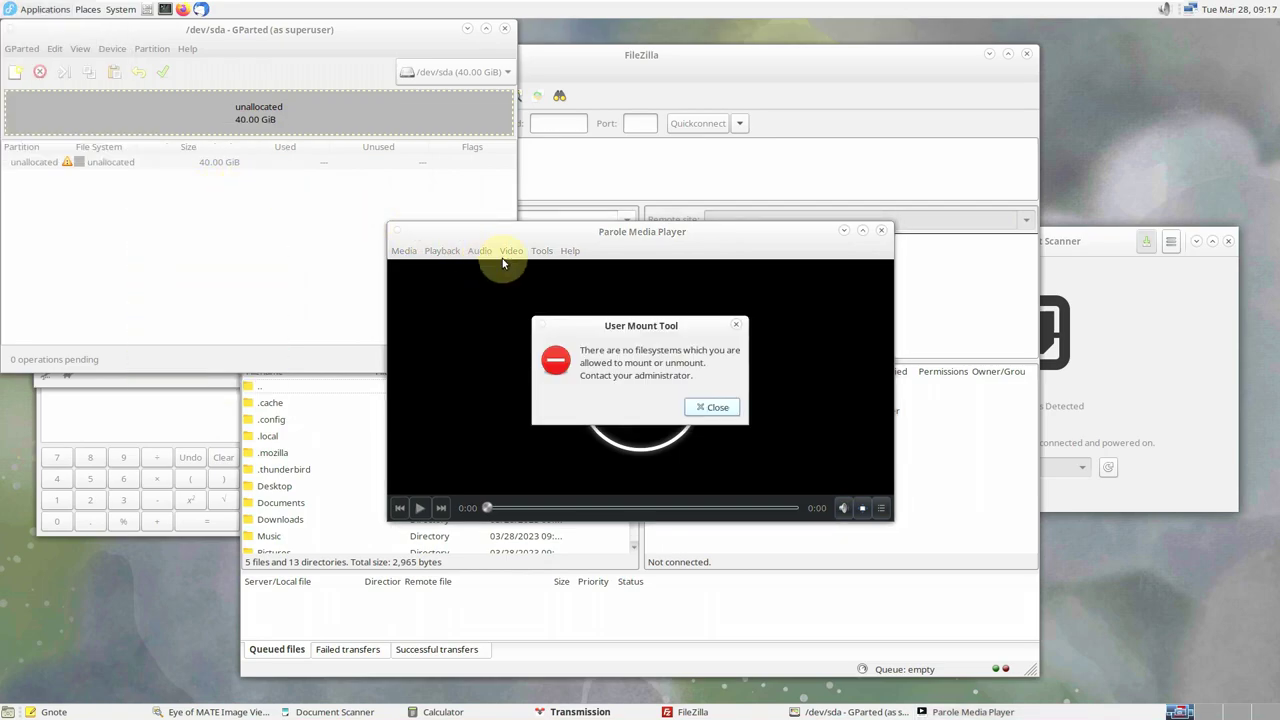
pyautogui.click(700, 408)
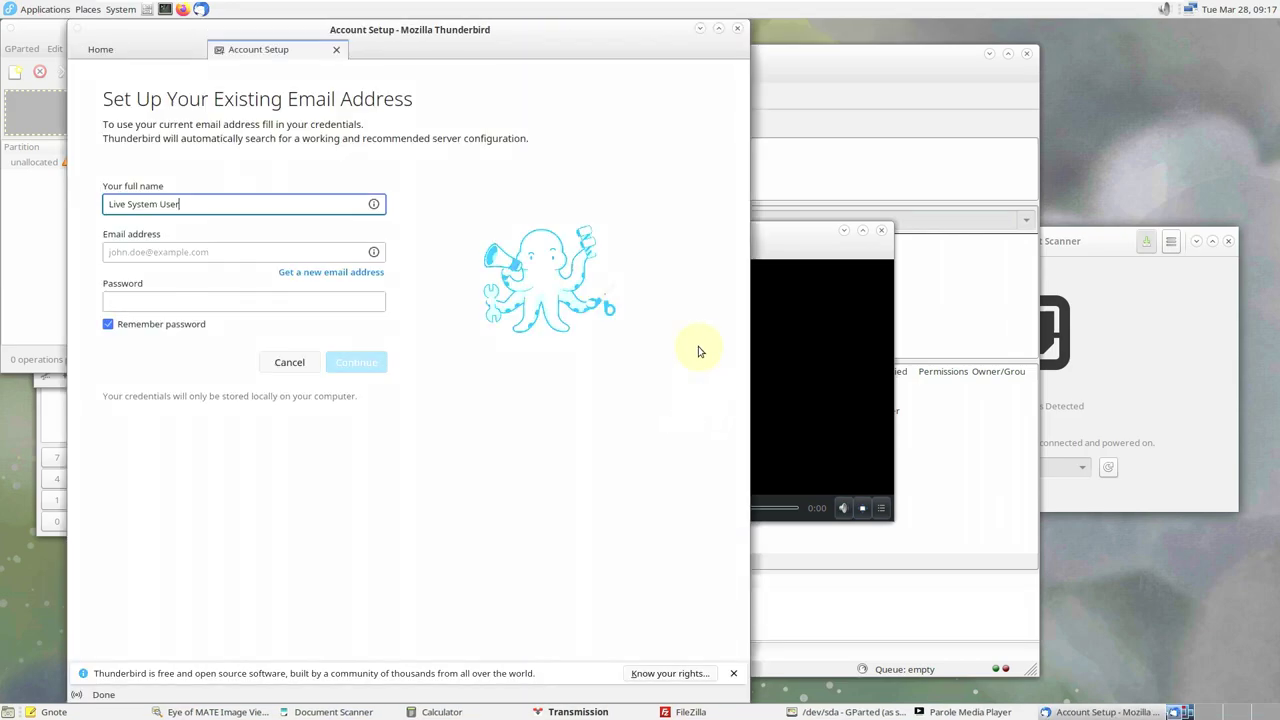
# Close Thunderbird's Account Setup page, view the program's version information, and close Thunderbird
pyautogui.click(336, 50)
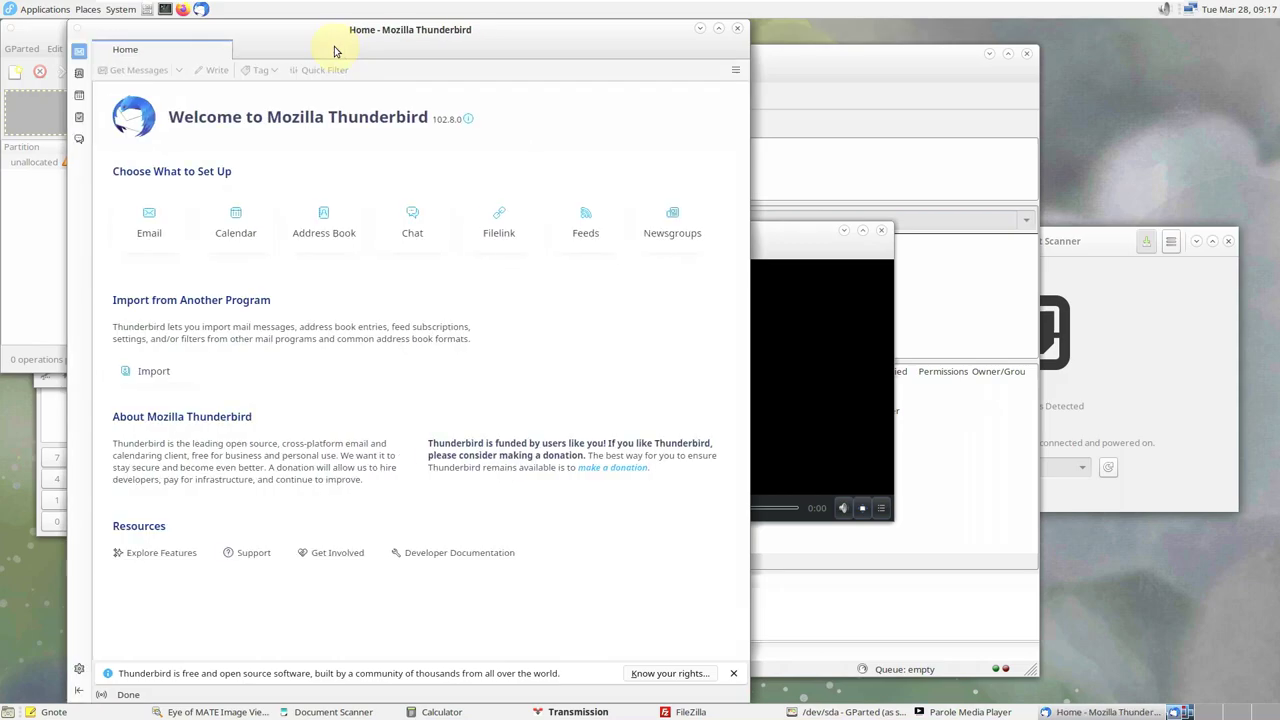
pyautogui.click(469, 120)
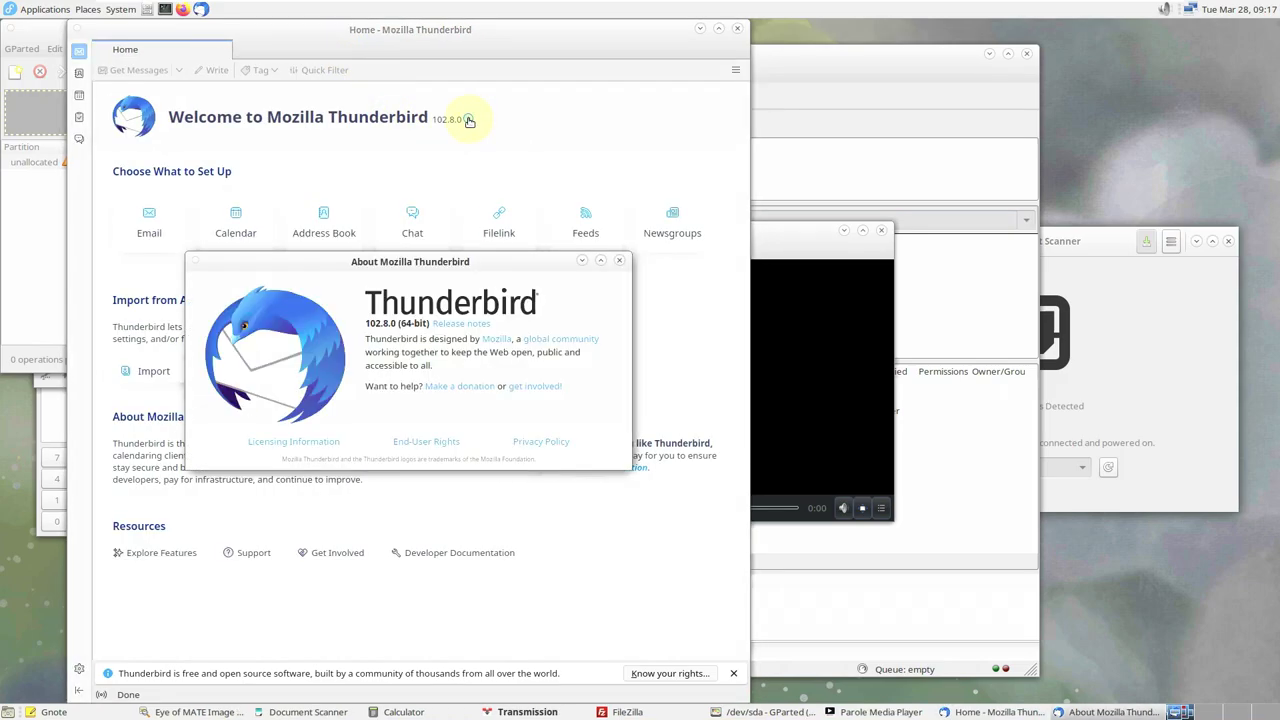
pyautogui.click(622, 261)
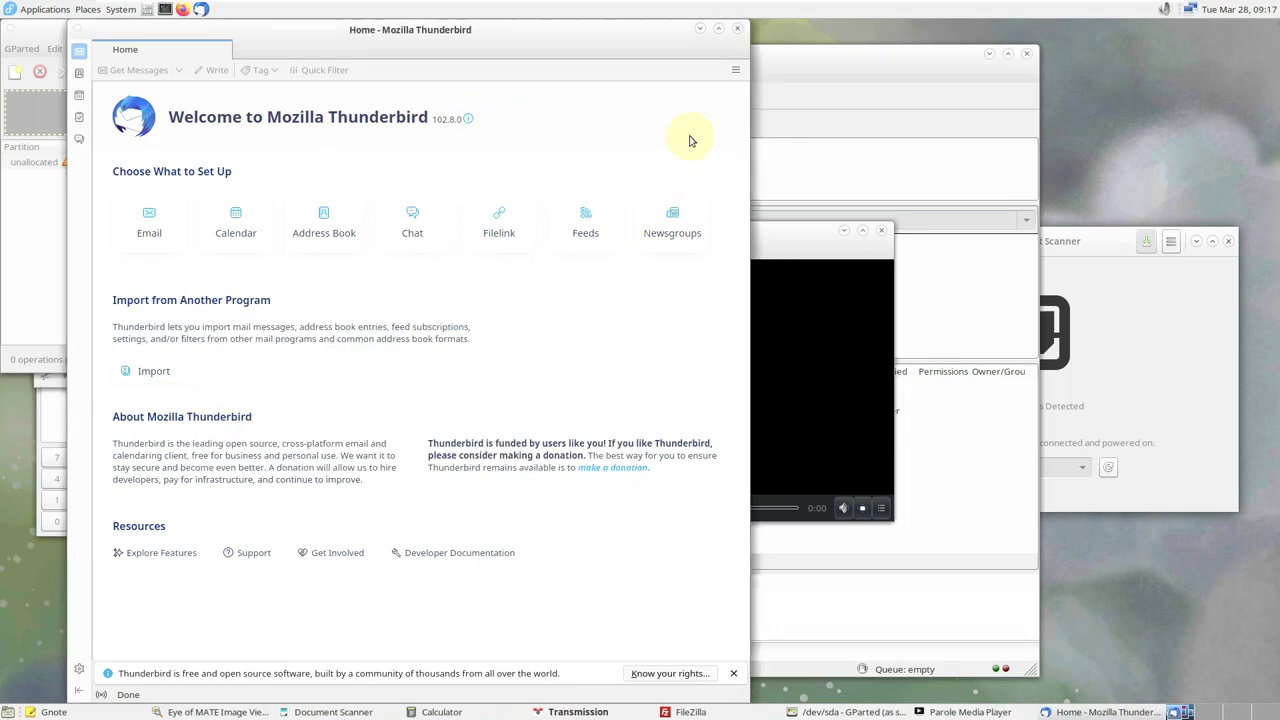
pyautogui.click(739, 30)
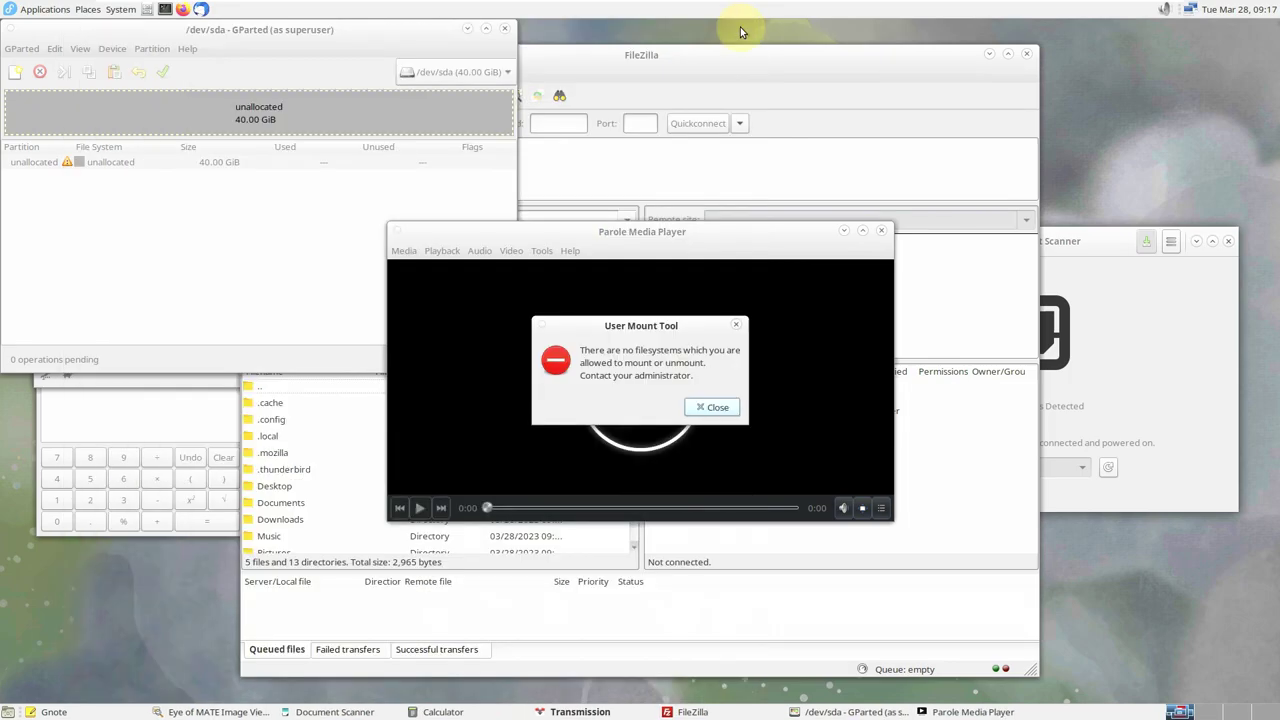
# Dismiss the User Mount Tool message and view Parole Media Player's version information, closing it again
pyautogui.click(716, 407)
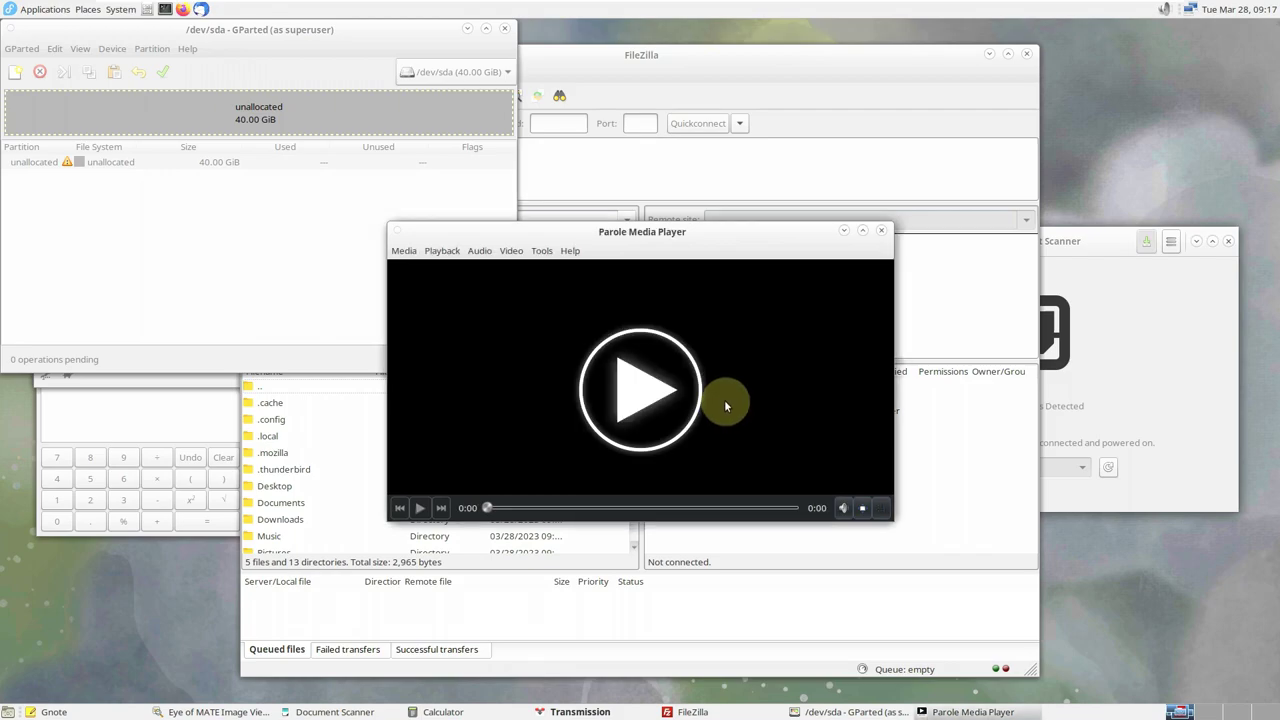
pyautogui.click(569, 251)
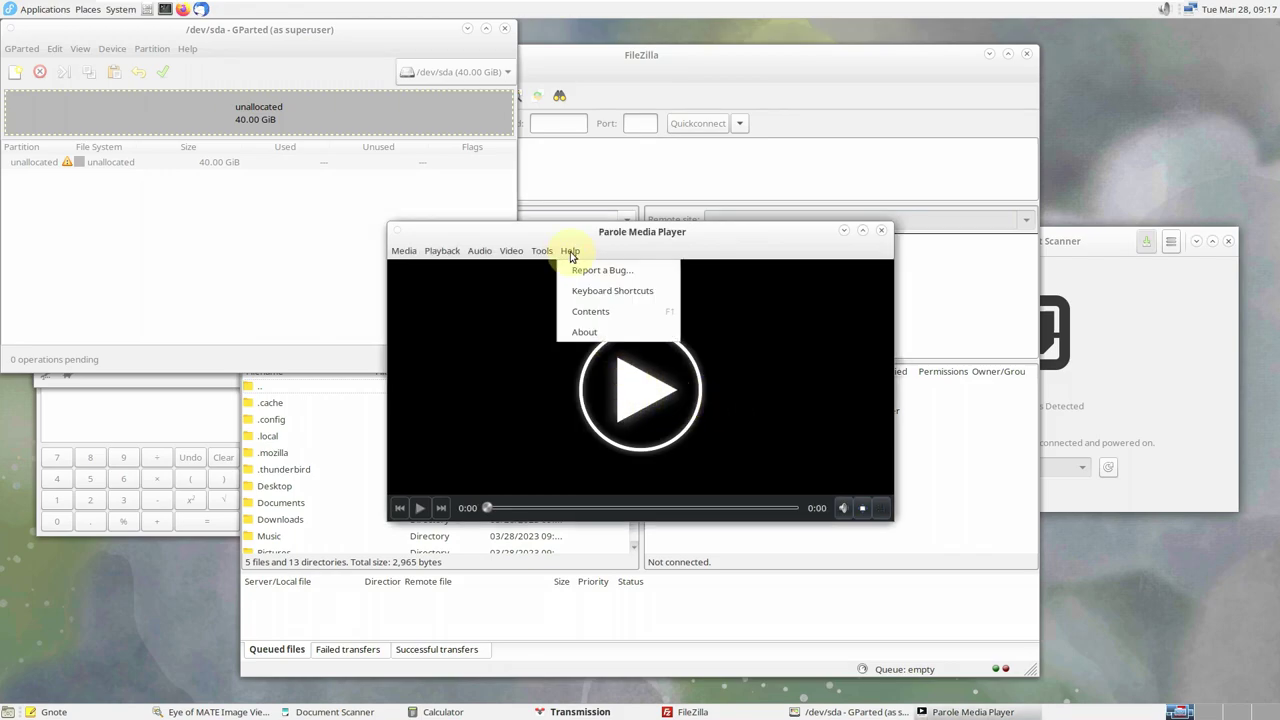
pyautogui.click(618, 334)
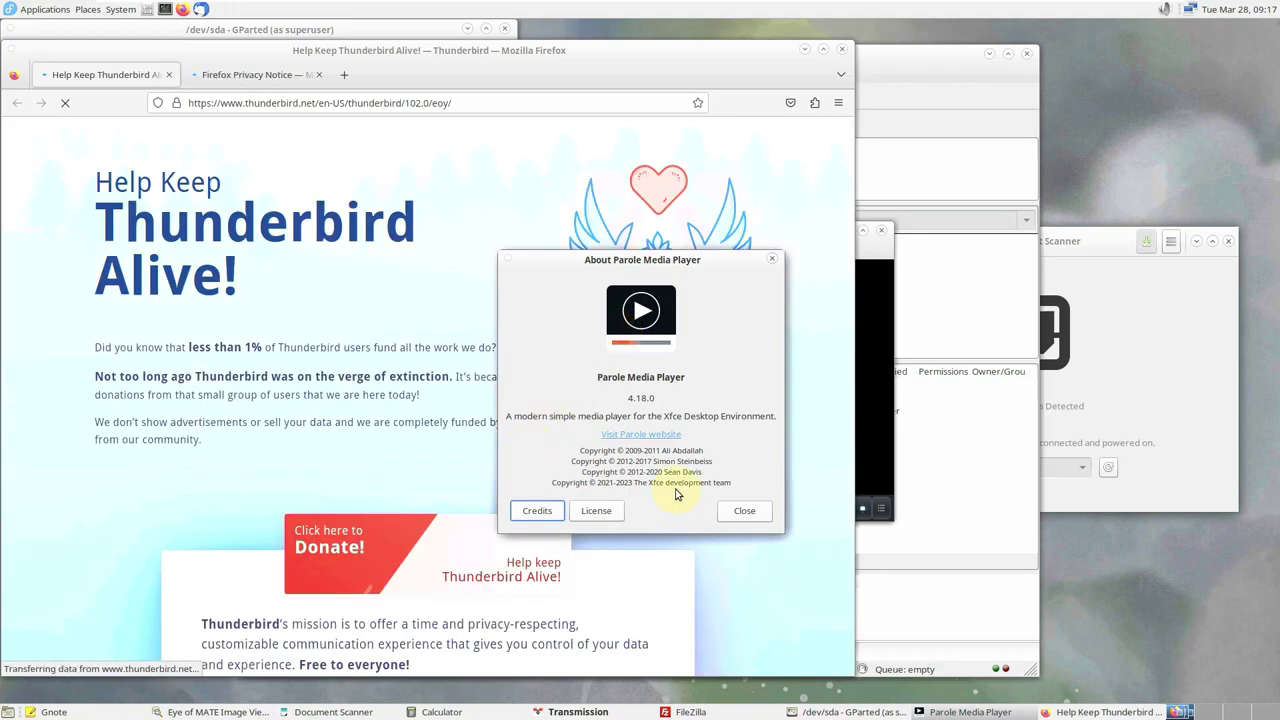
pyautogui.click(745, 511)
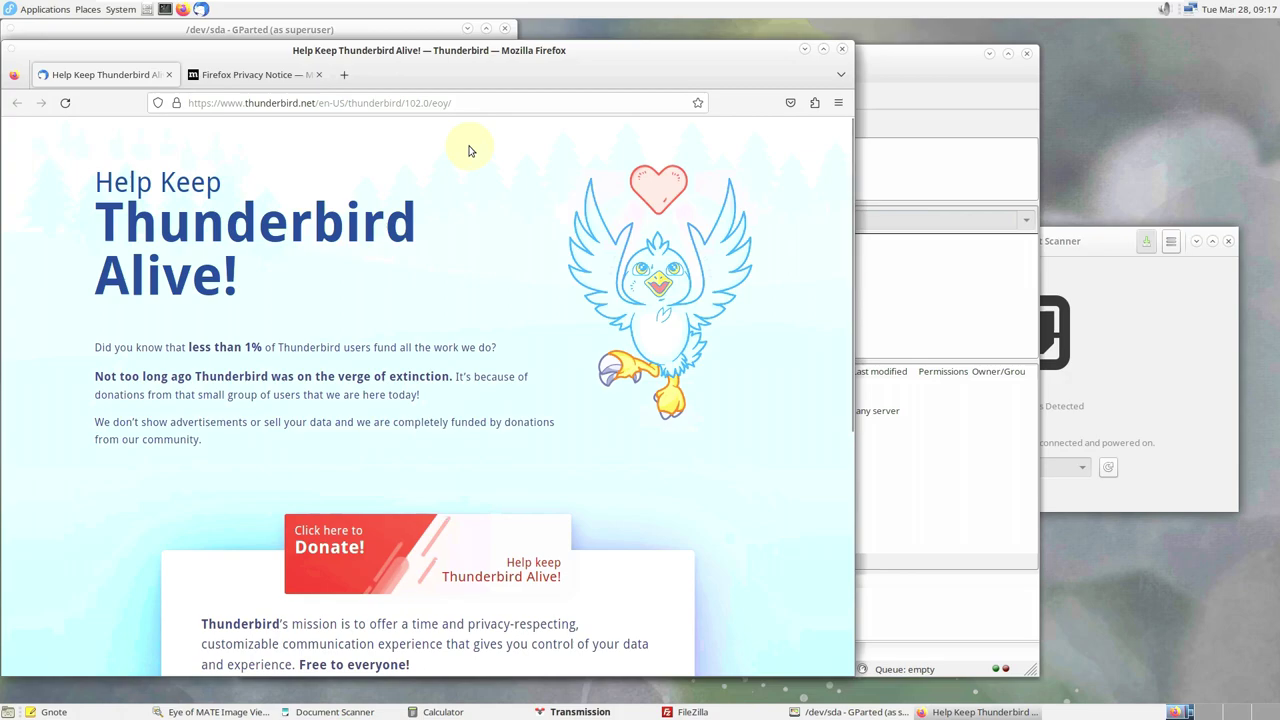
# Close Firefox's Privacy Notice page, look into the browser's help options, and close Firefox
pyautogui.click(318, 74)
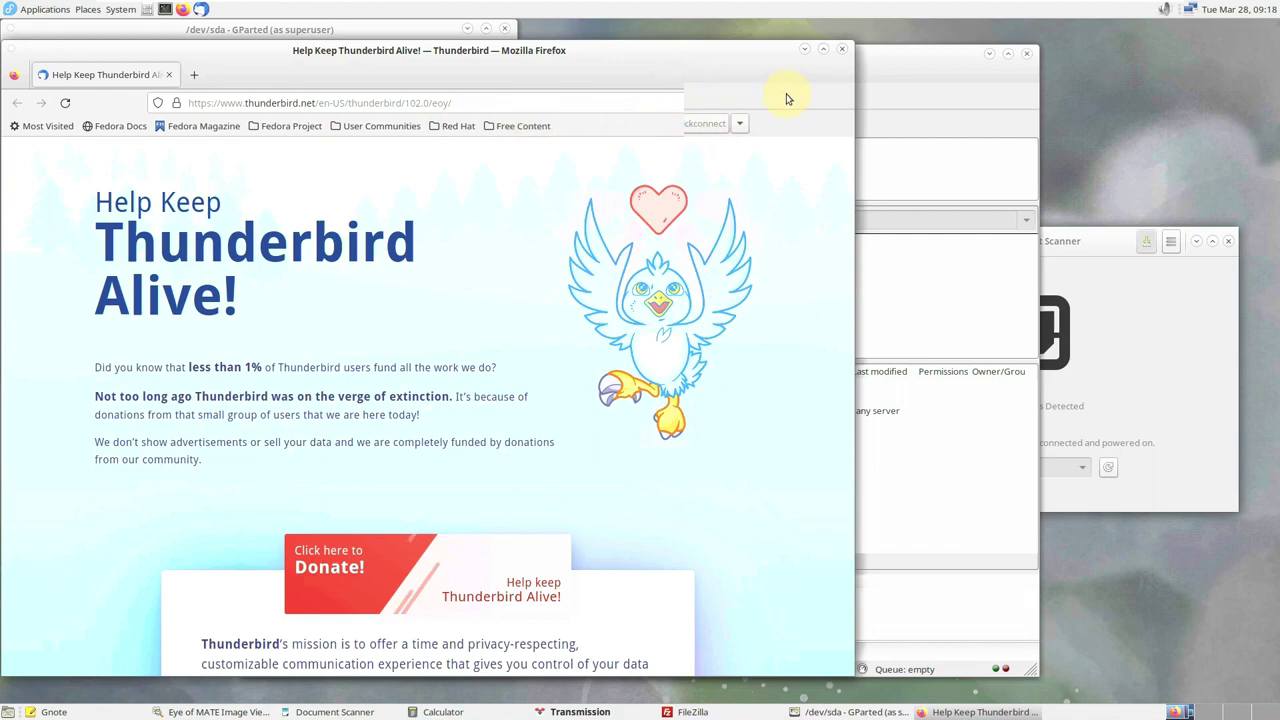
pyautogui.click(838, 102)
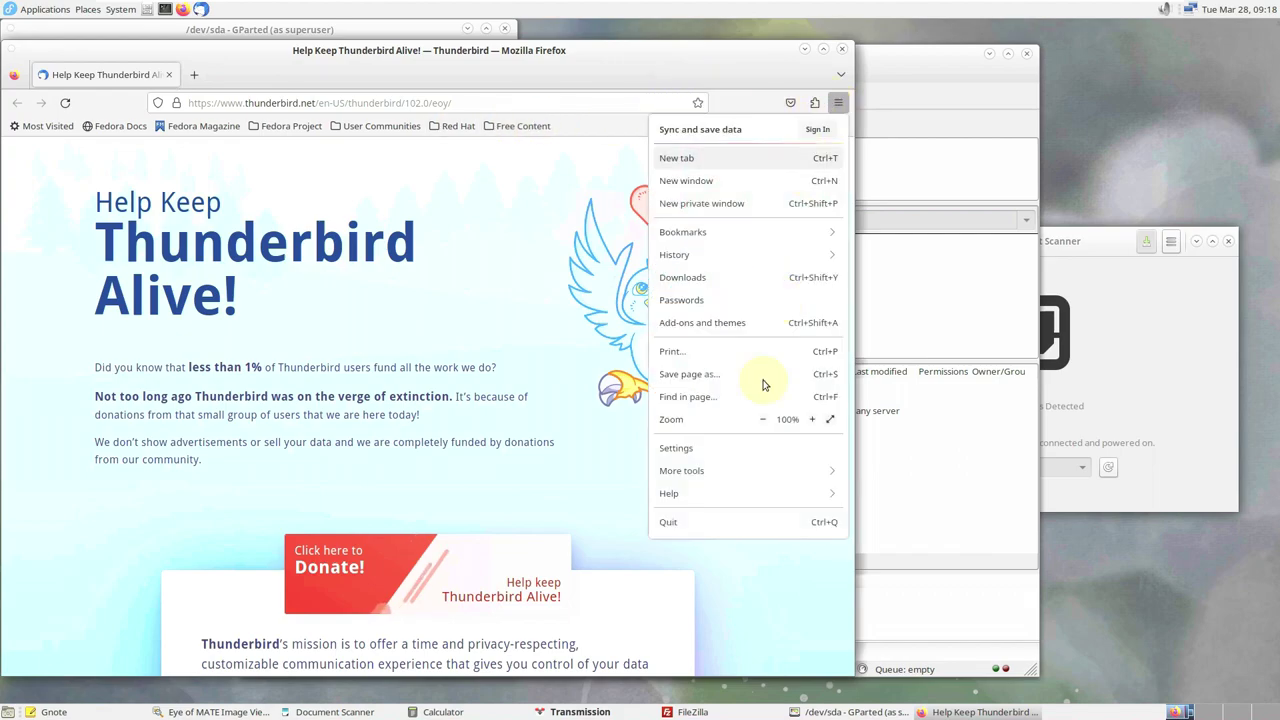
pyautogui.click(731, 493)
pyautogui.click(686, 281)
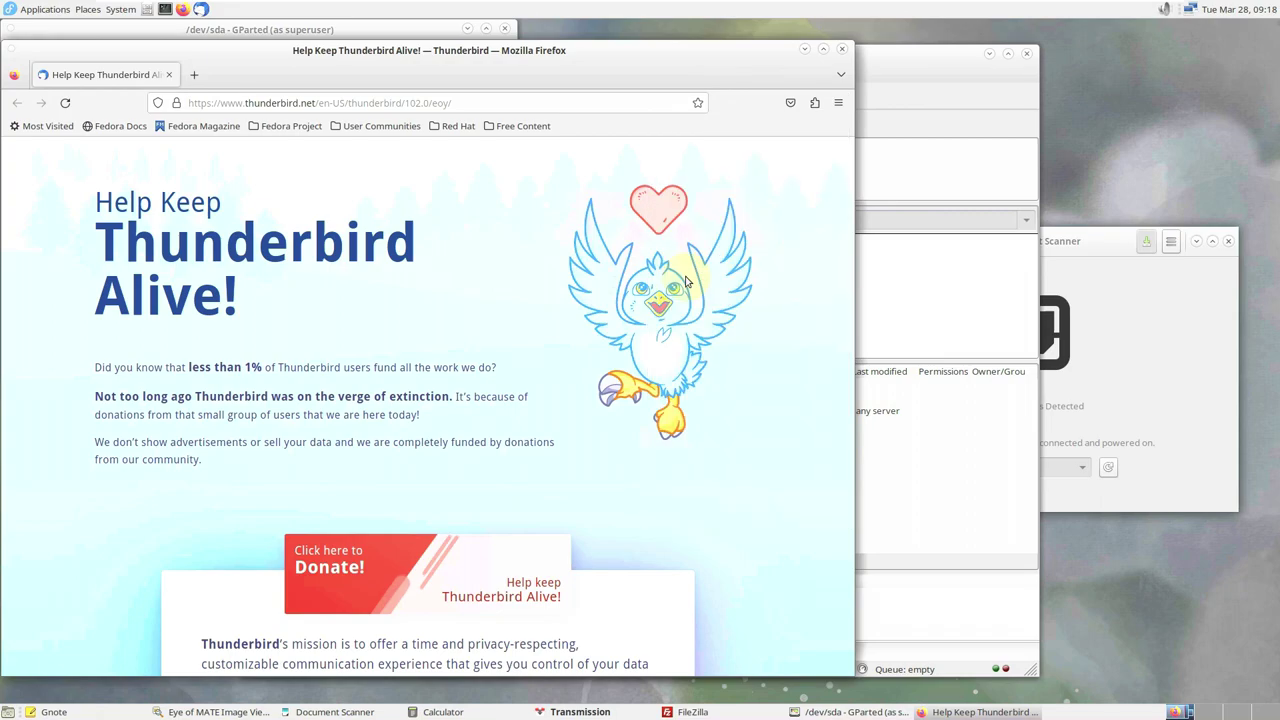
pyautogui.click(670, 252)
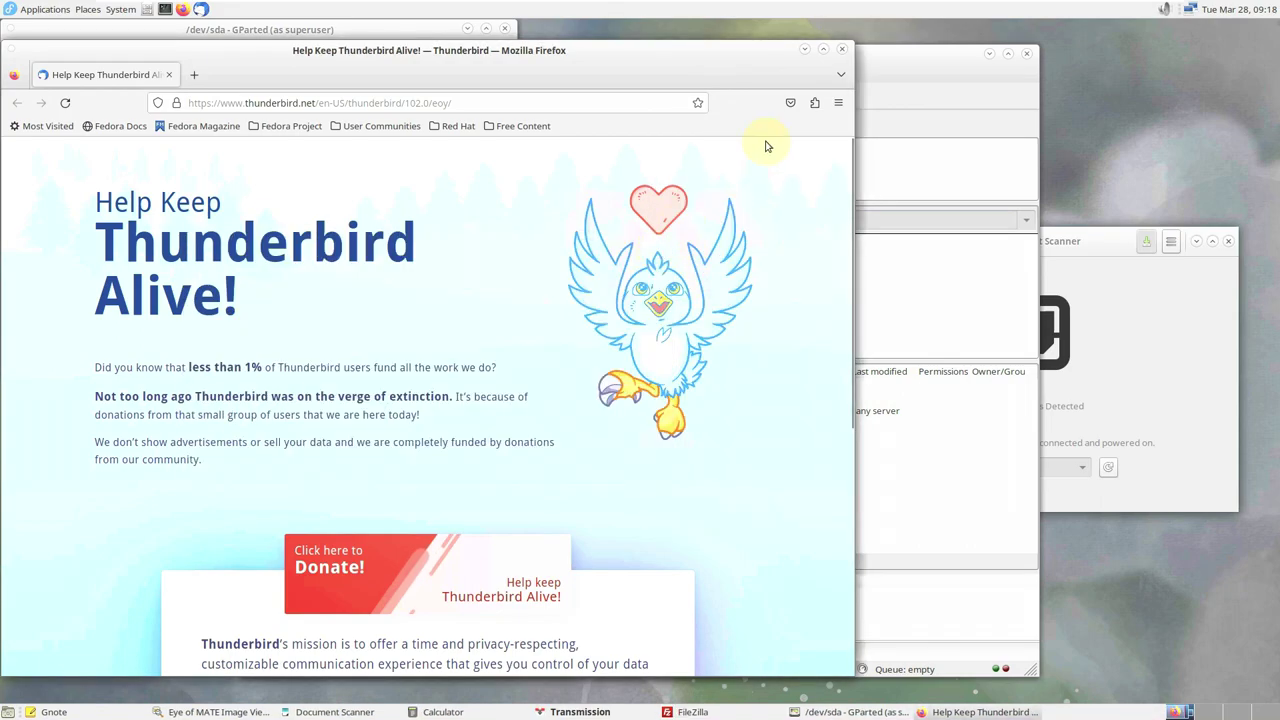
pyautogui.click(841, 49)
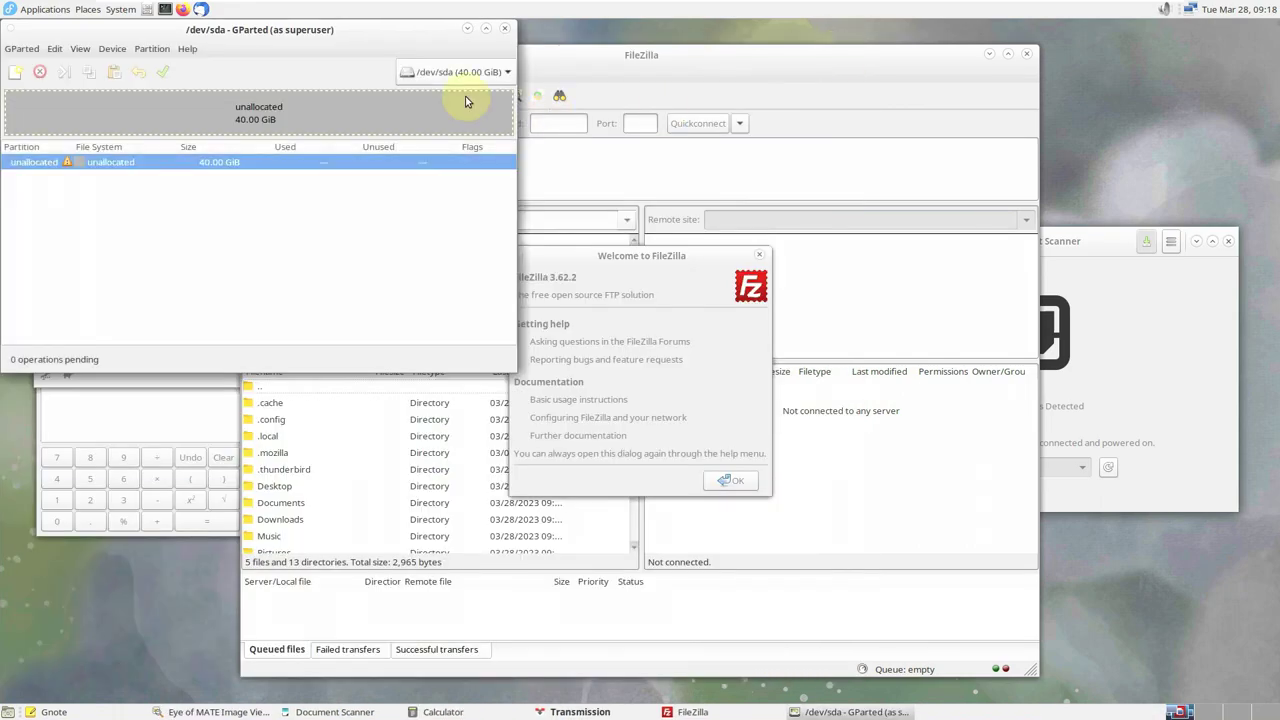
# View GParted's version information, then close GParted and FileZilla, dismissing FileZilla's welcome dialog
pyautogui.click(190, 49)
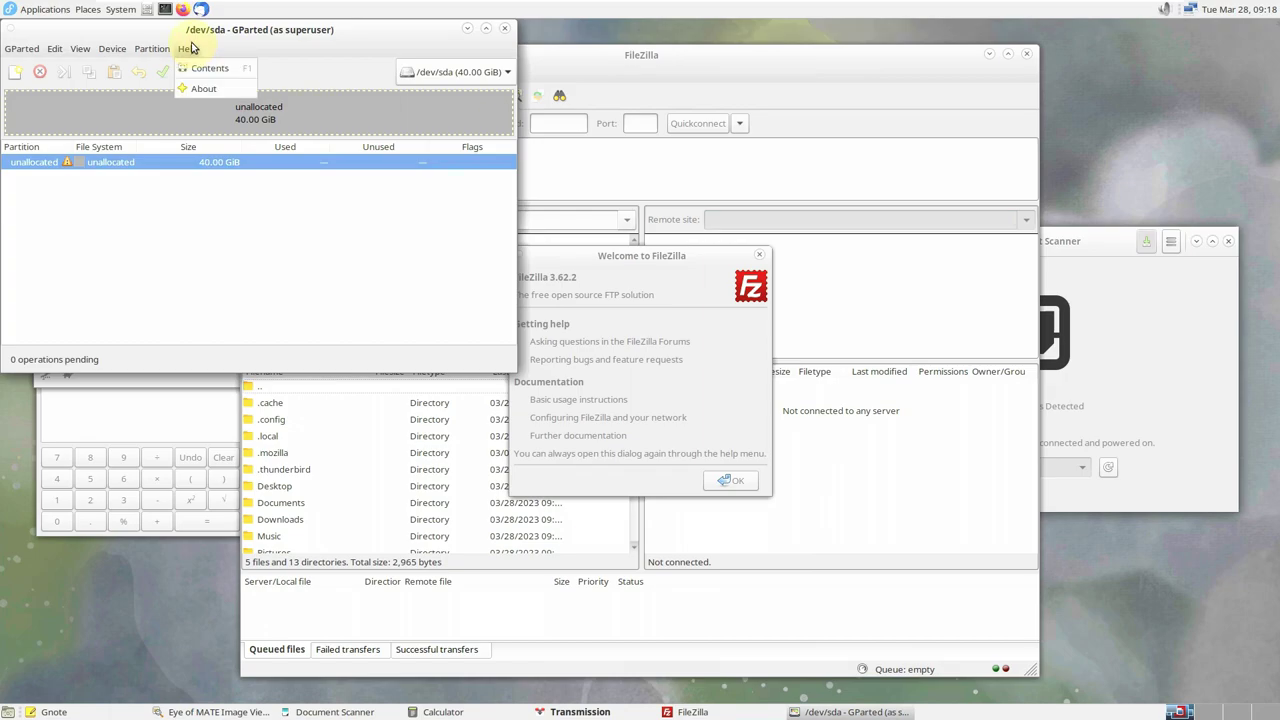
pyautogui.click(204, 99)
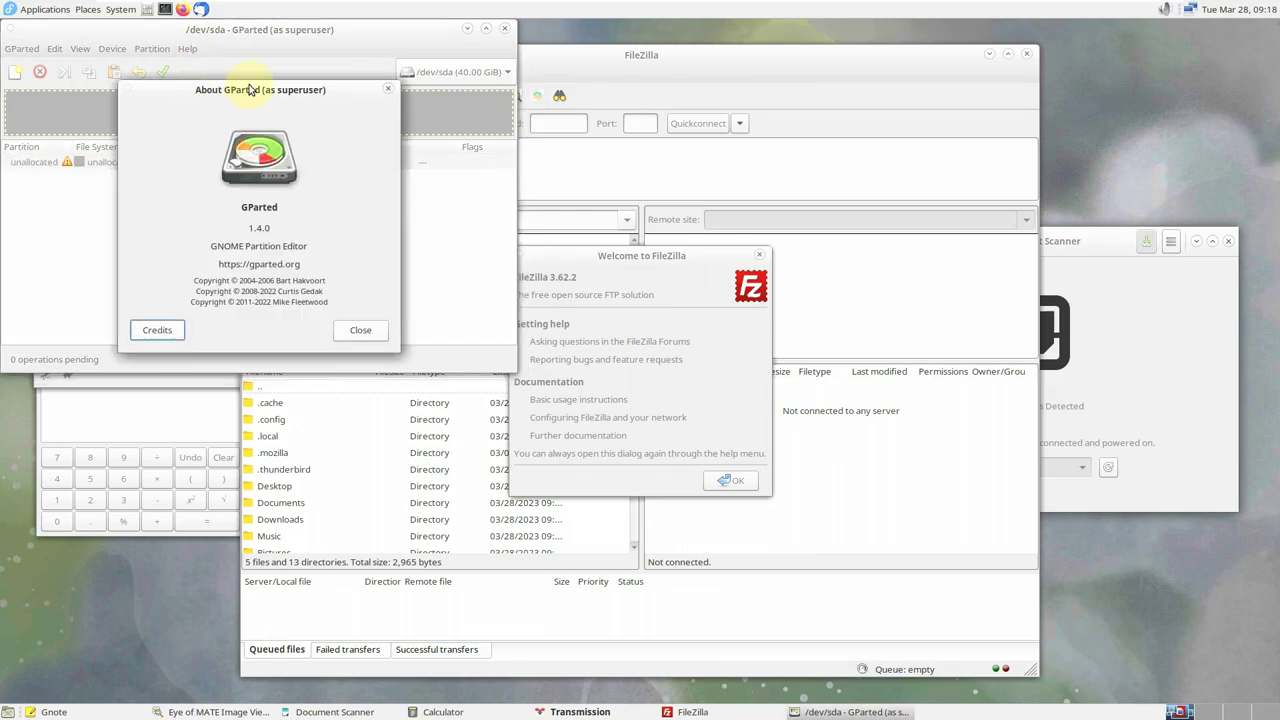
pyautogui.click(388, 89)
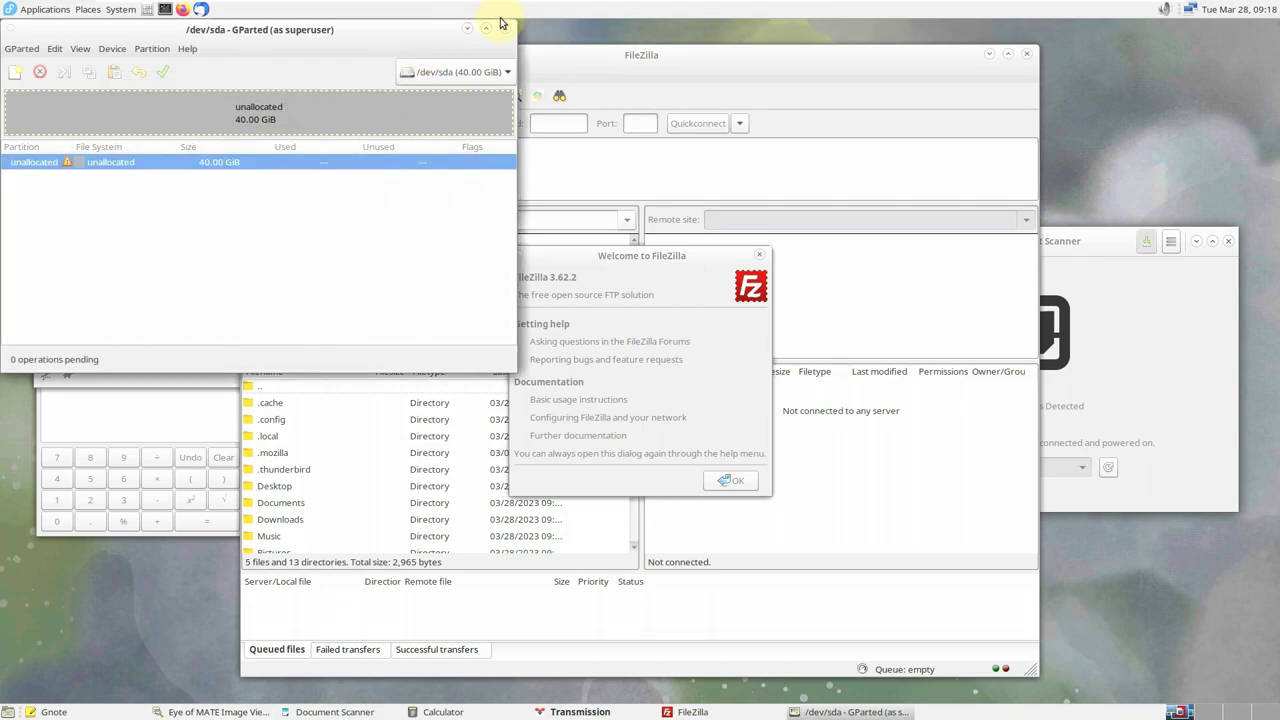
pyautogui.click(503, 29)
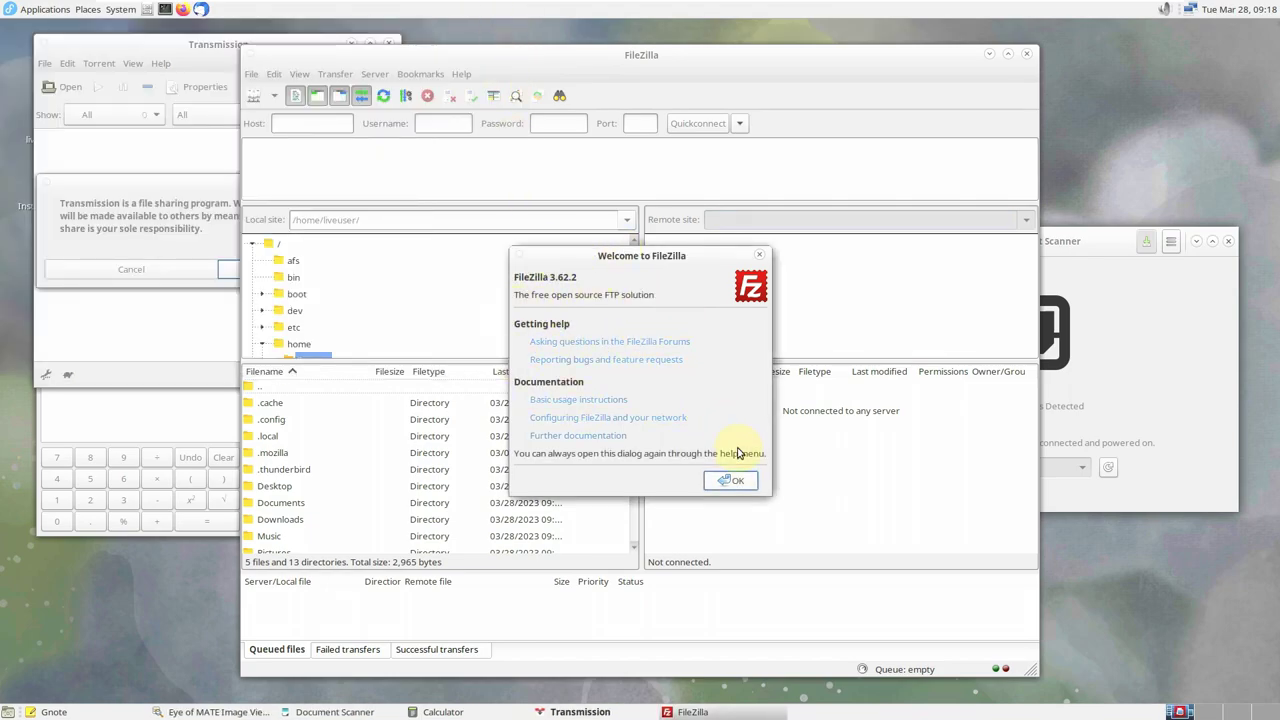
pyautogui.click(736, 482)
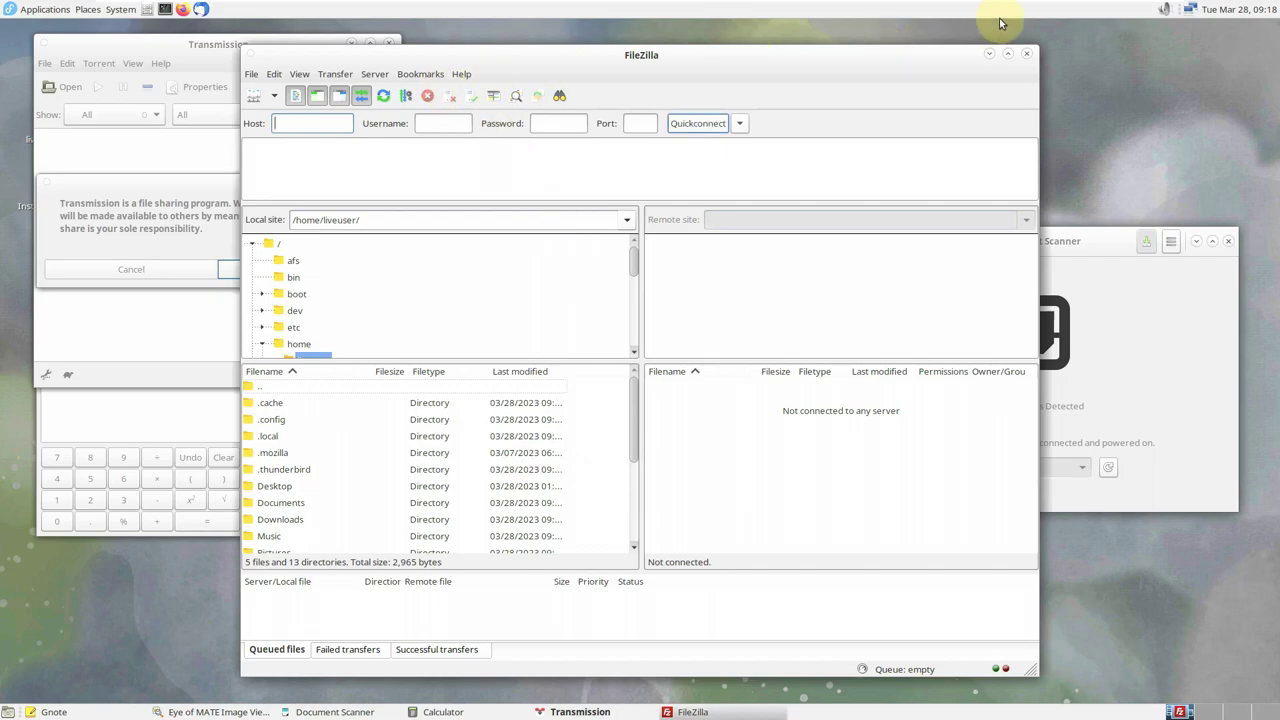
pyautogui.click(1026, 55)
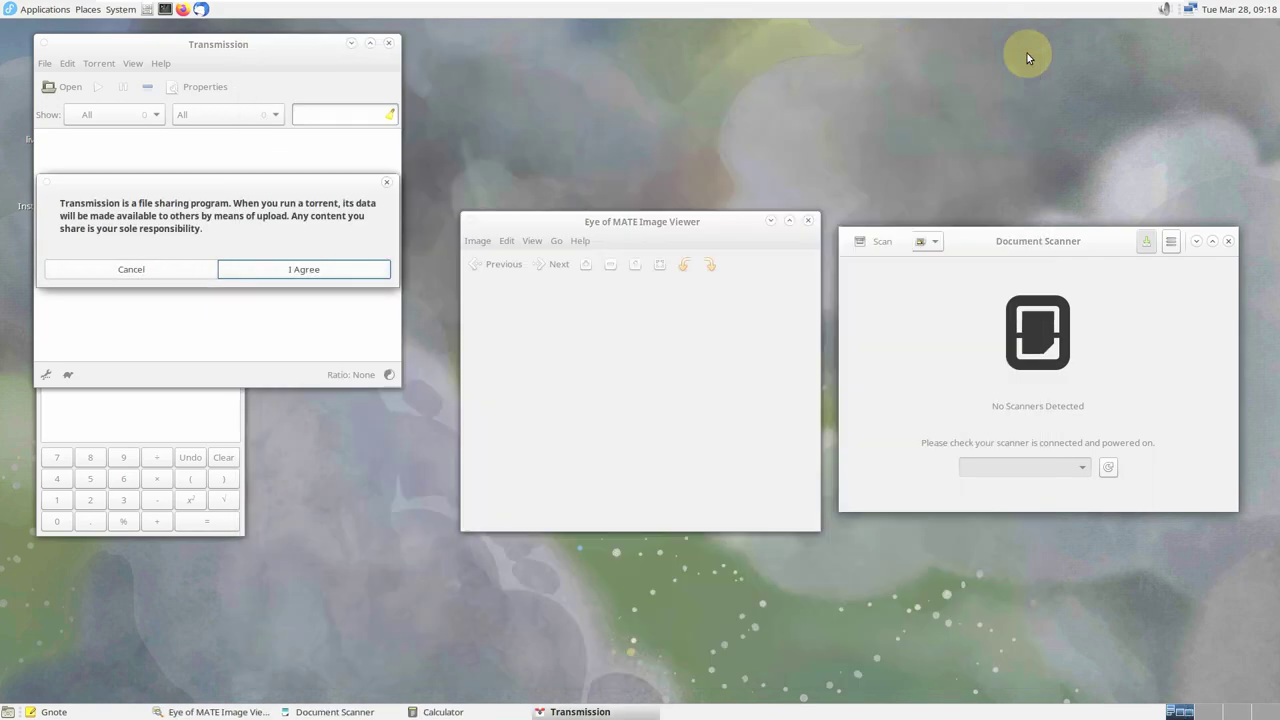
# Accept Transmission's file-sharing notice, move its window off Gnote and Calculator, and view its version information
pyautogui.click(305, 270)
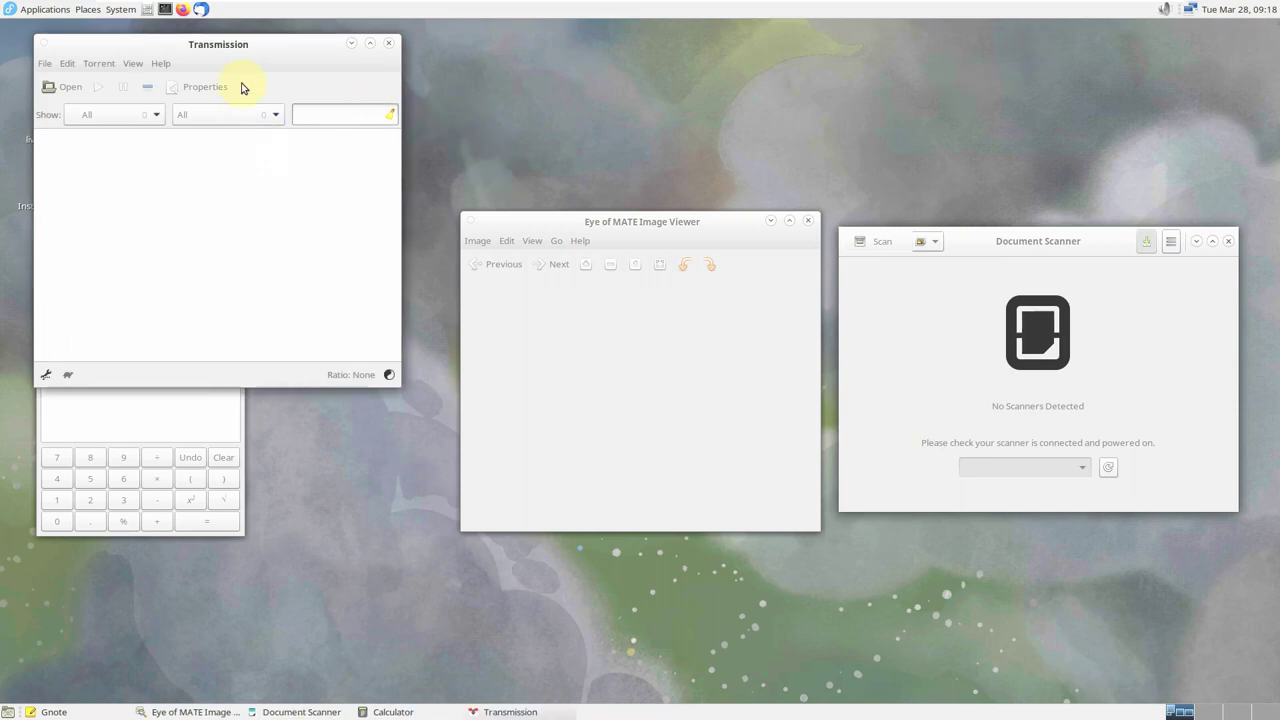
pyautogui.moveTo(226, 46); pyautogui.dragTo(461, 111)
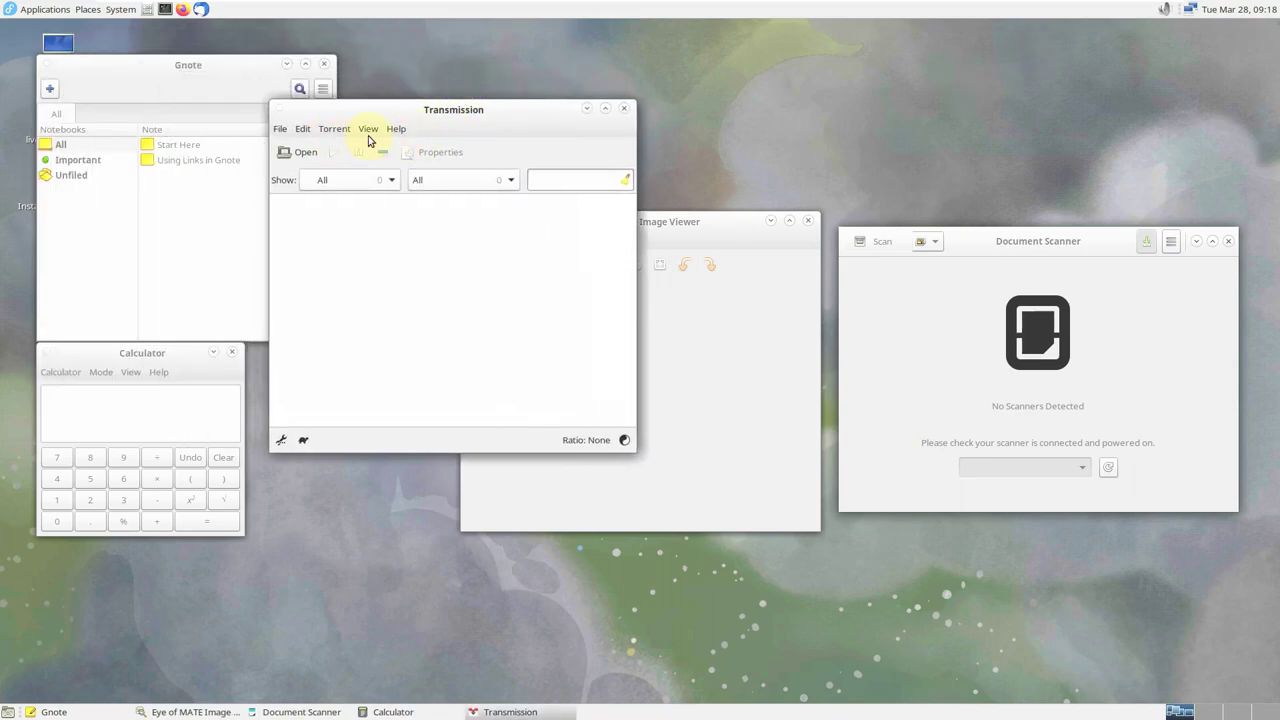
pyautogui.click(398, 130)
pyautogui.click(441, 230)
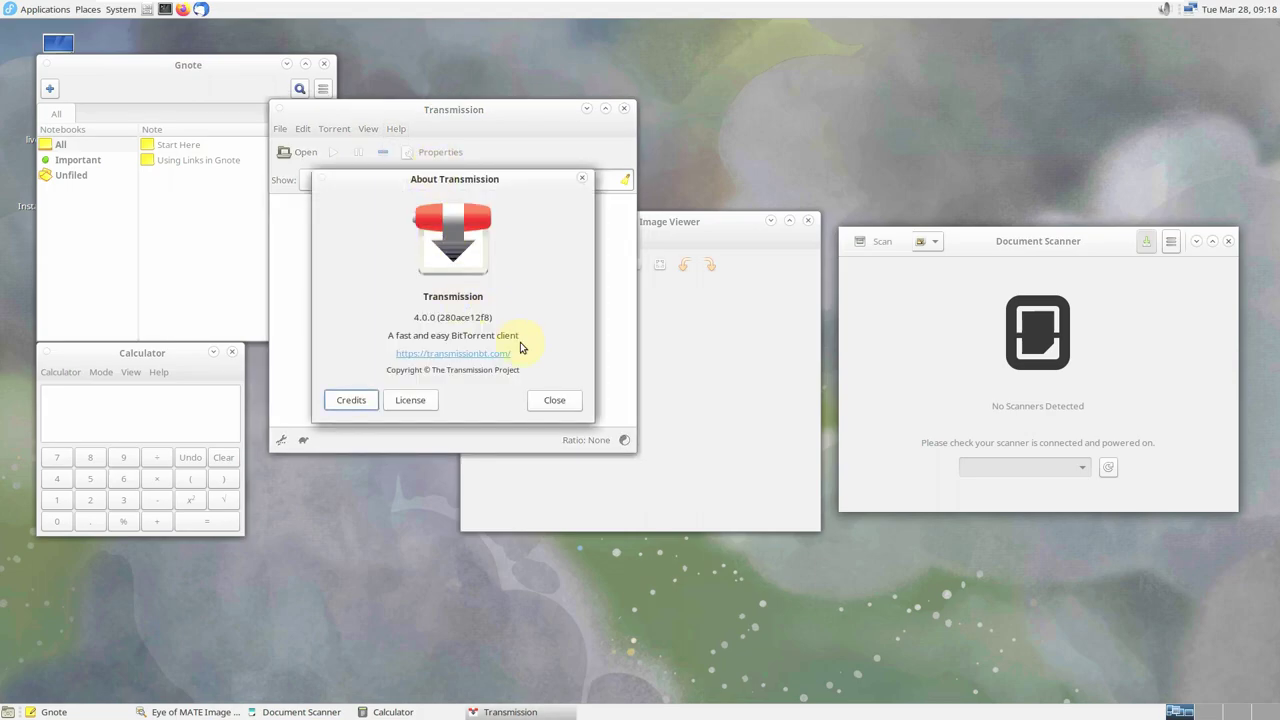
pyautogui.click(539, 403)
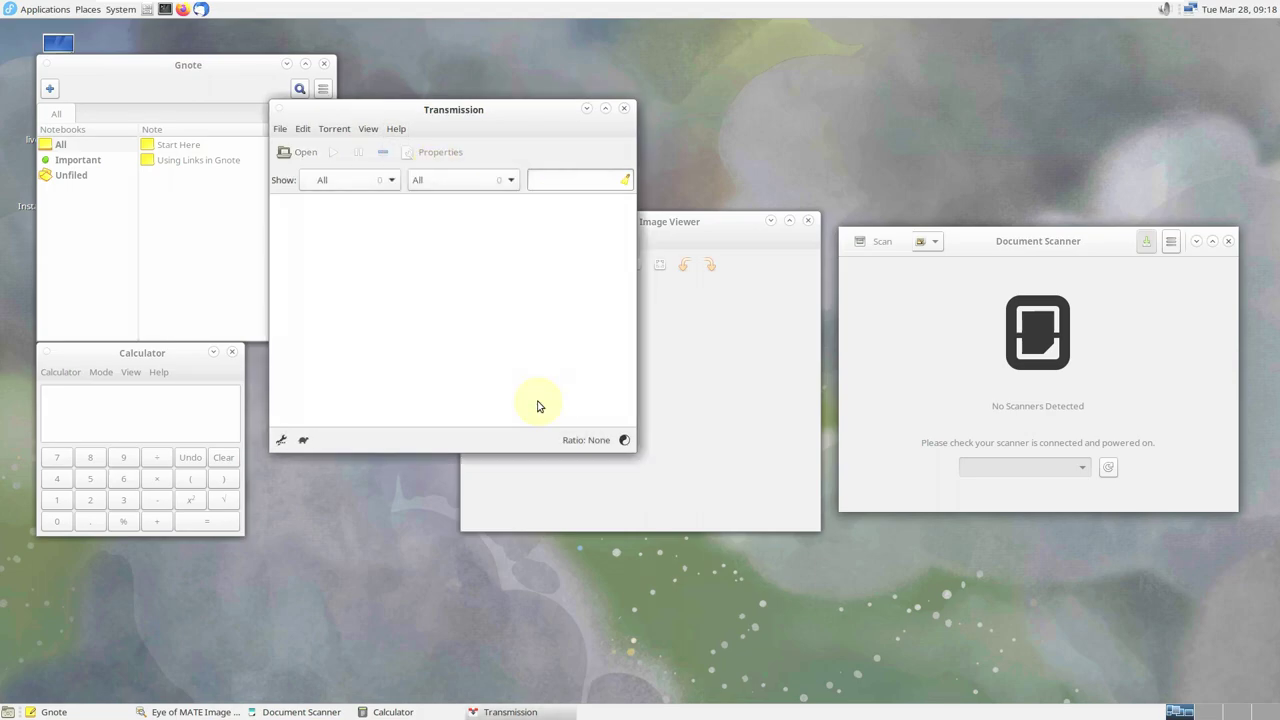
# Close Transmission, then view Document Scanner's version information and close Document Scanner
pyautogui.click(624, 108)
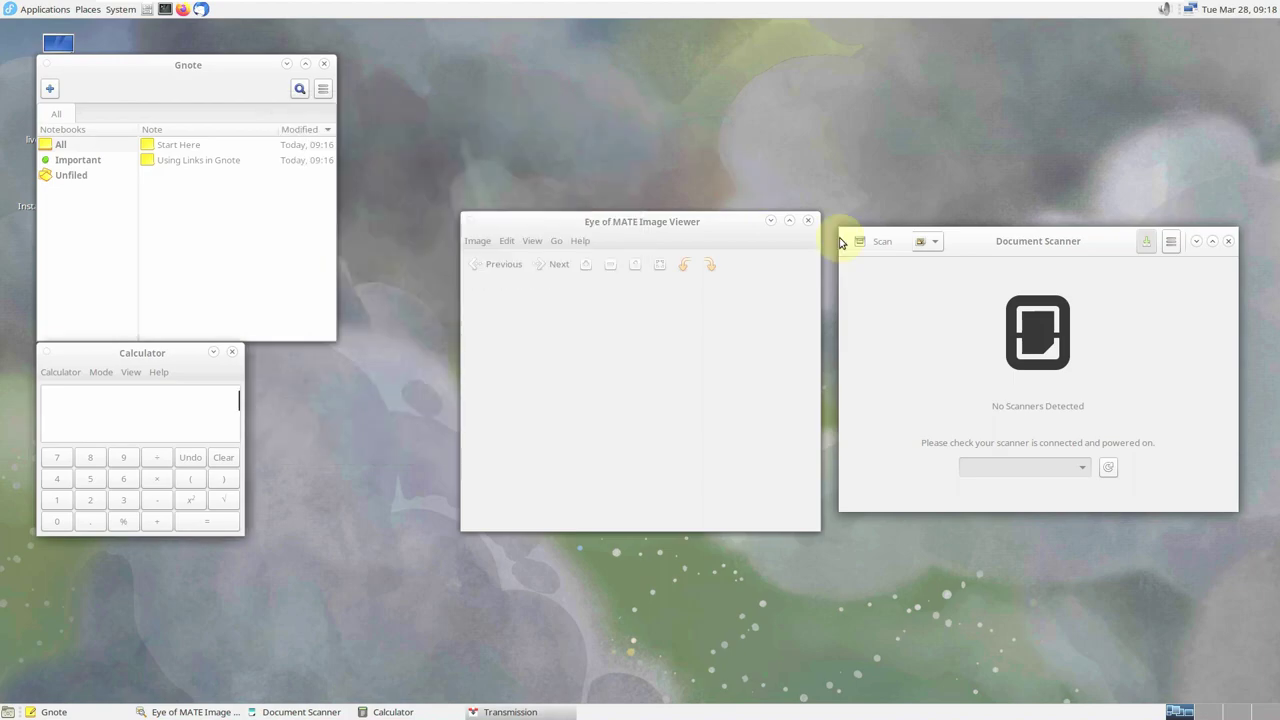
pyautogui.click(1172, 248)
pyautogui.click(1135, 391)
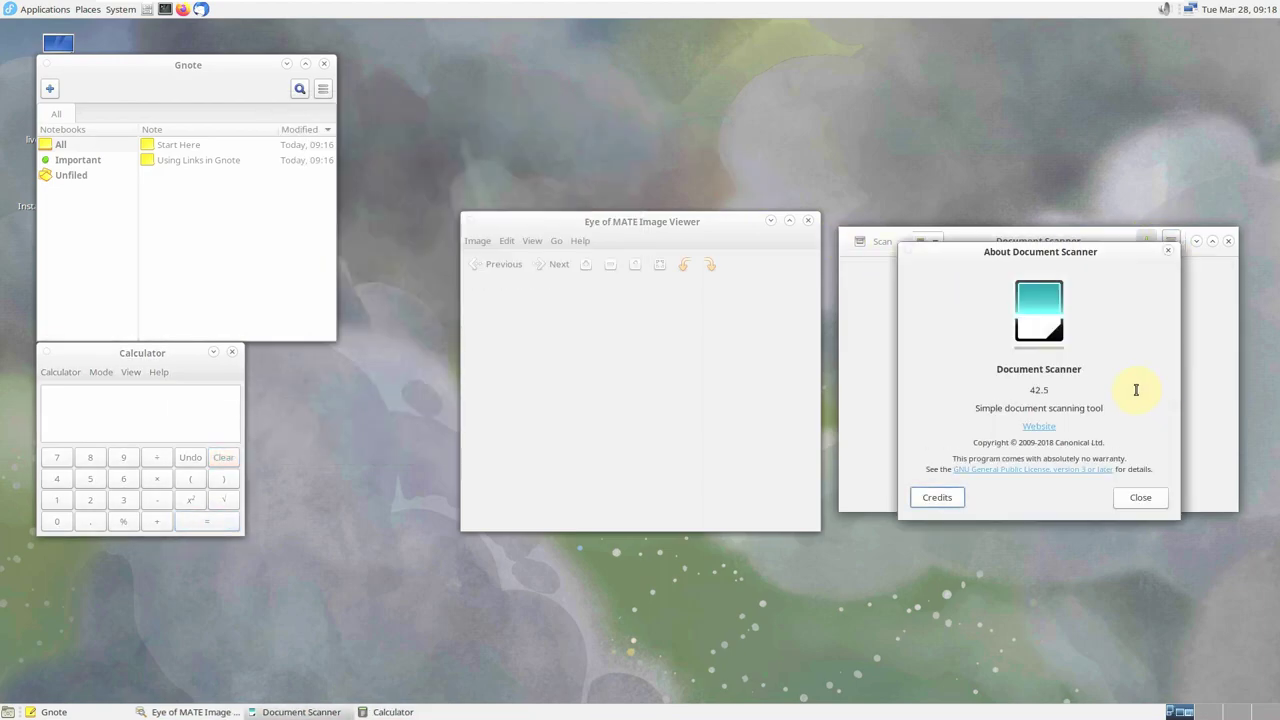
pyautogui.click(1136, 498)
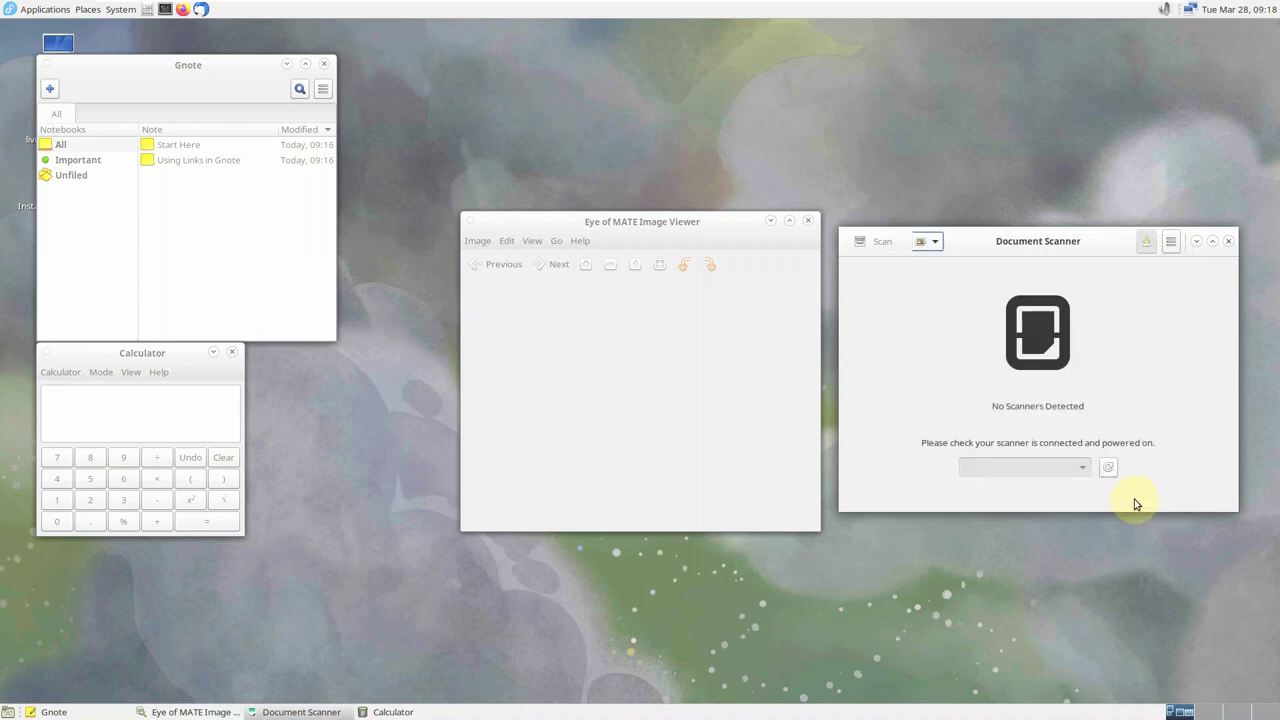
pyautogui.click(1229, 243)
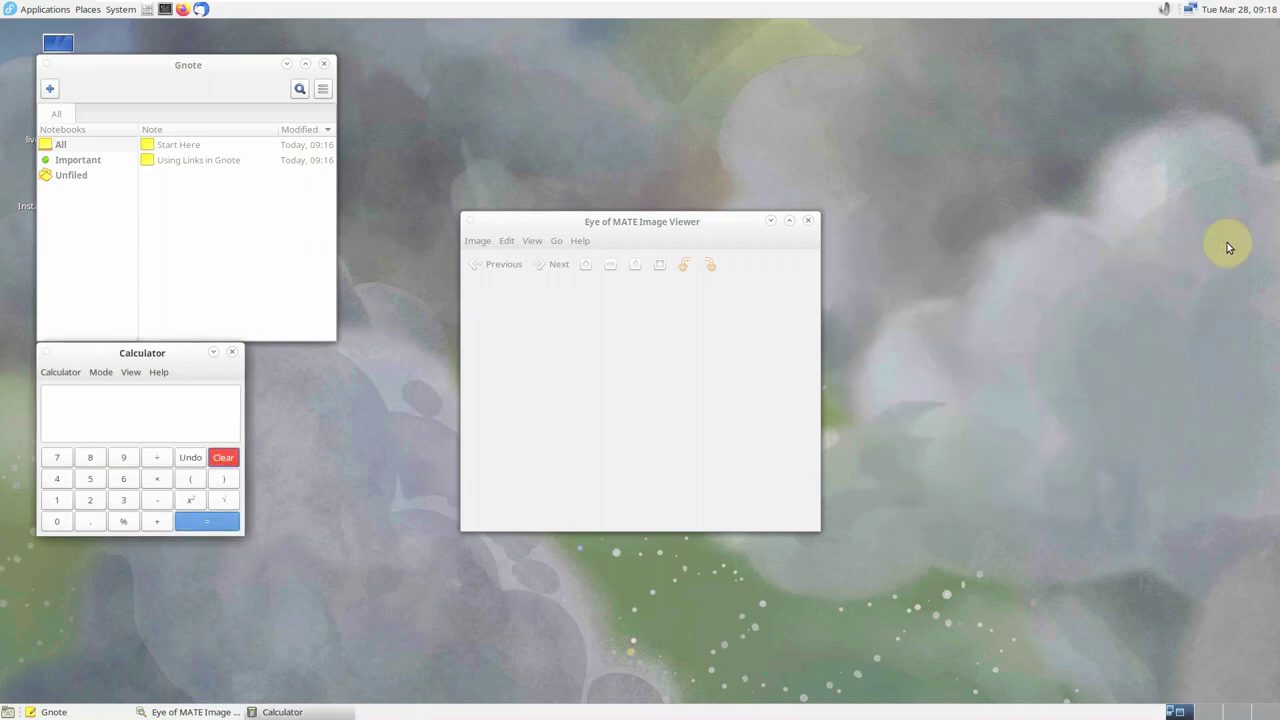
# View the version information of Eye of MATE Image Viewer and close the viewer
pyautogui.click(580, 241)
pyautogui.click(595, 287)
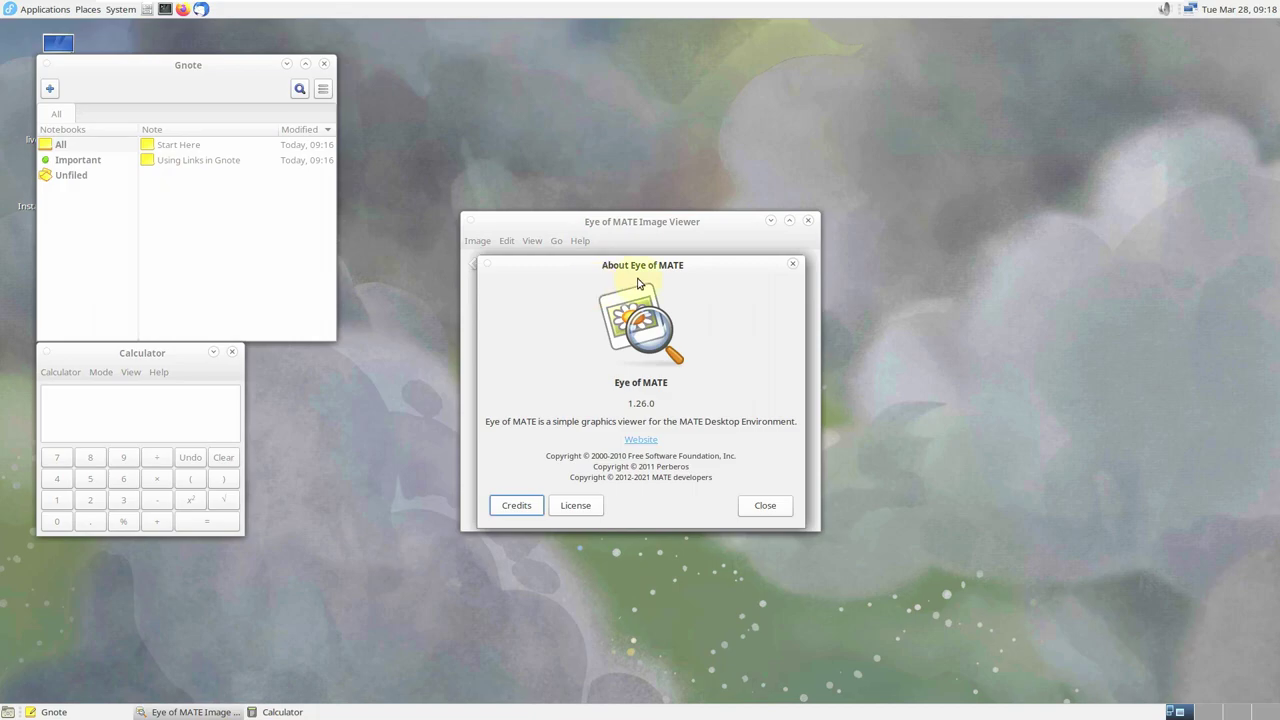
pyautogui.click(766, 506)
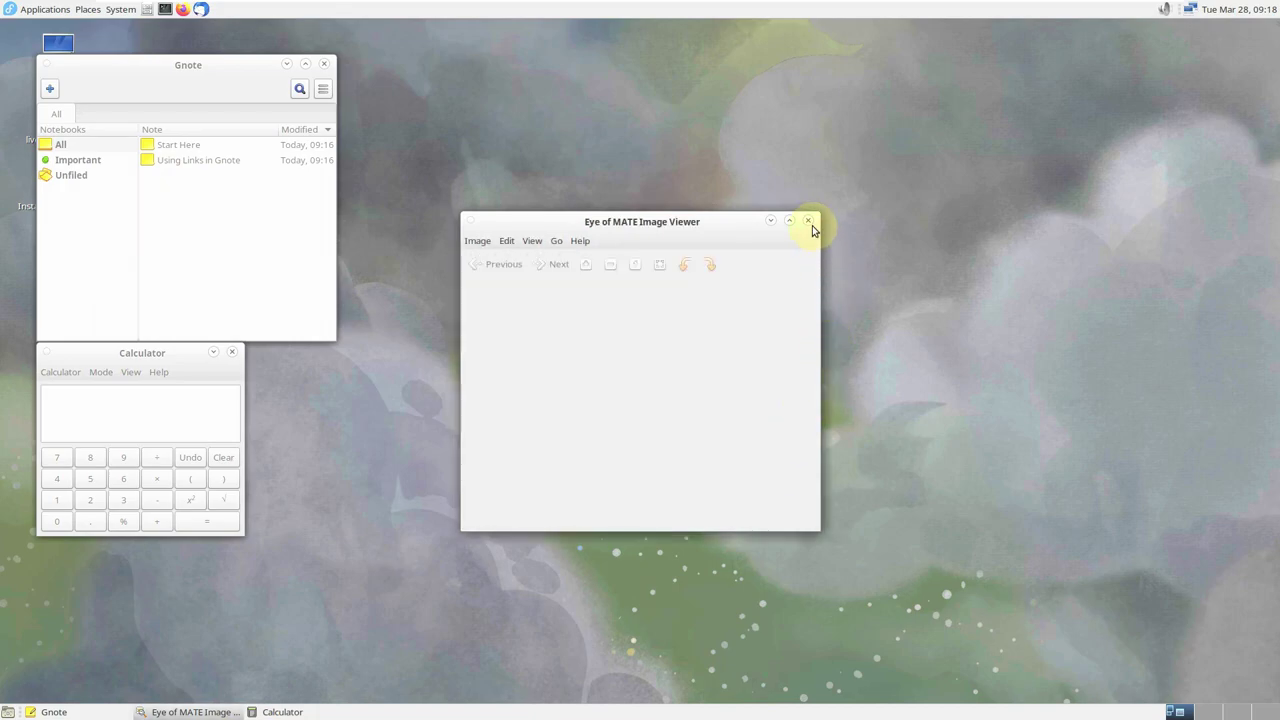
pyautogui.click(808, 220)
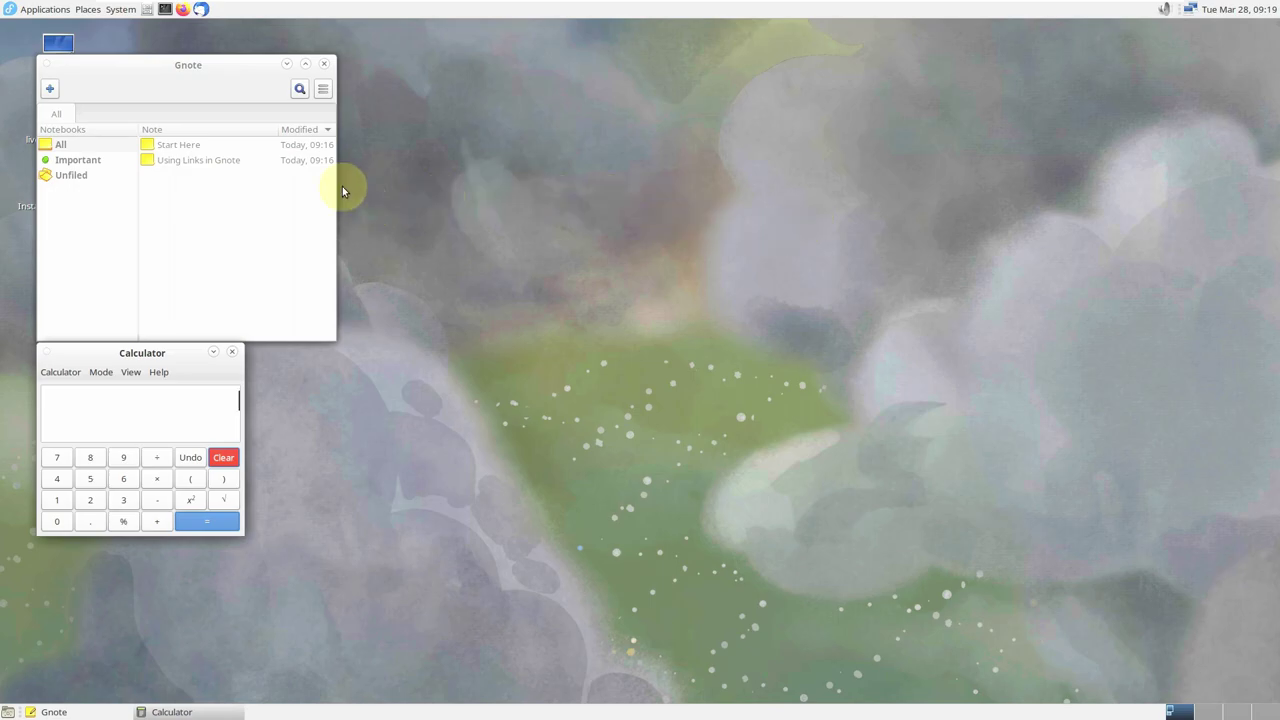
# Move the Gnote window away from Calculator, view MATE Calculator's version information, and close Calculator
pyautogui.moveTo(229, 63); pyautogui.dragTo(698, 158)
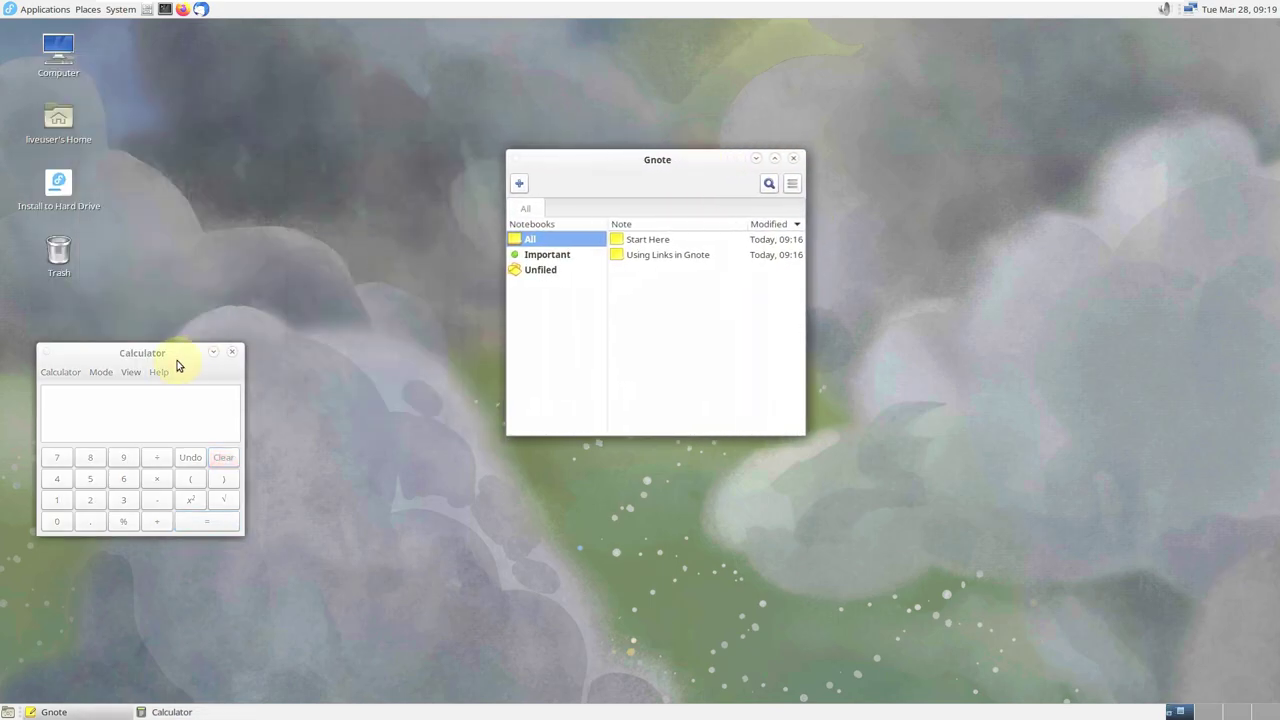
pyautogui.click(161, 373)
pyautogui.click(169, 414)
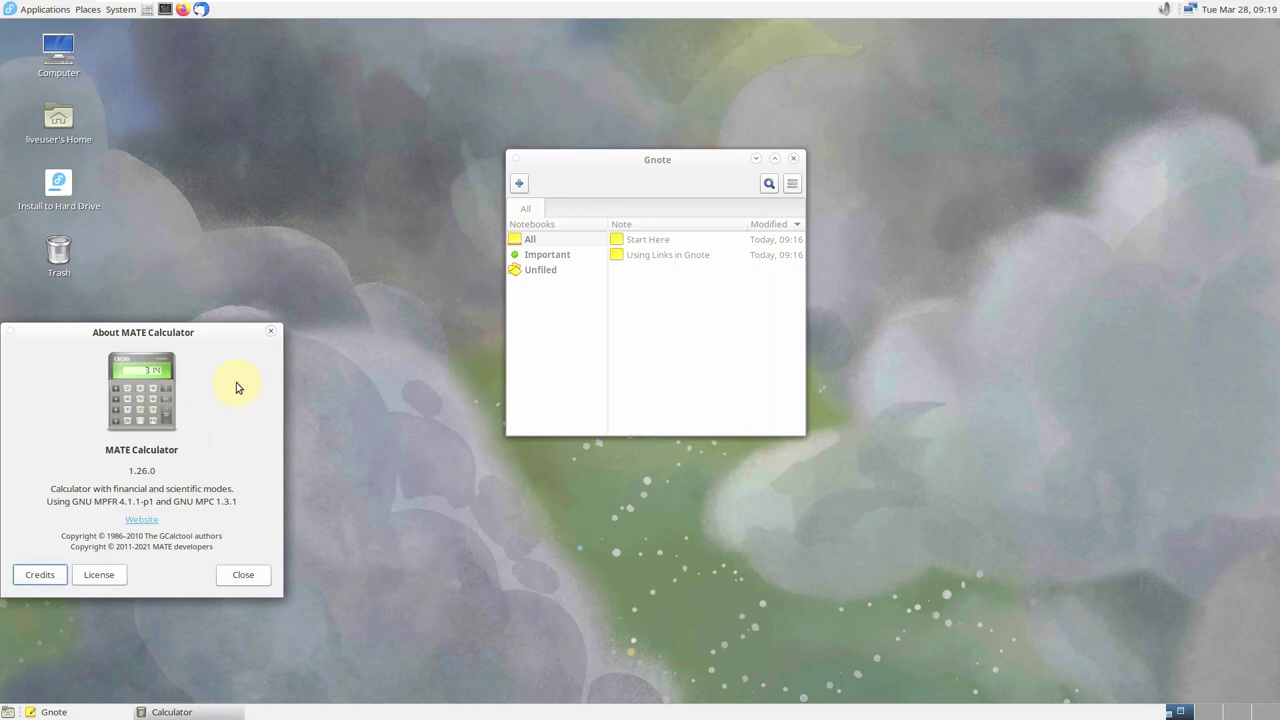
pyautogui.click(270, 333)
pyautogui.click(238, 352)
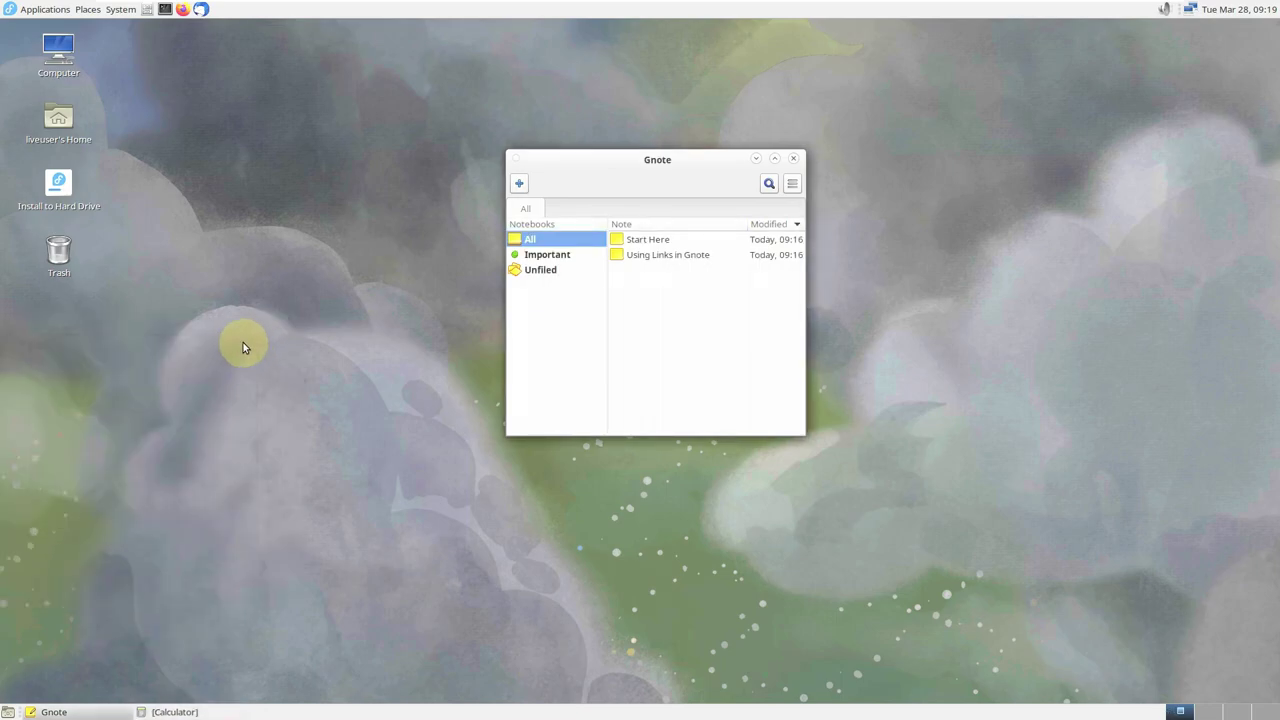
pyautogui.click(182, 711)
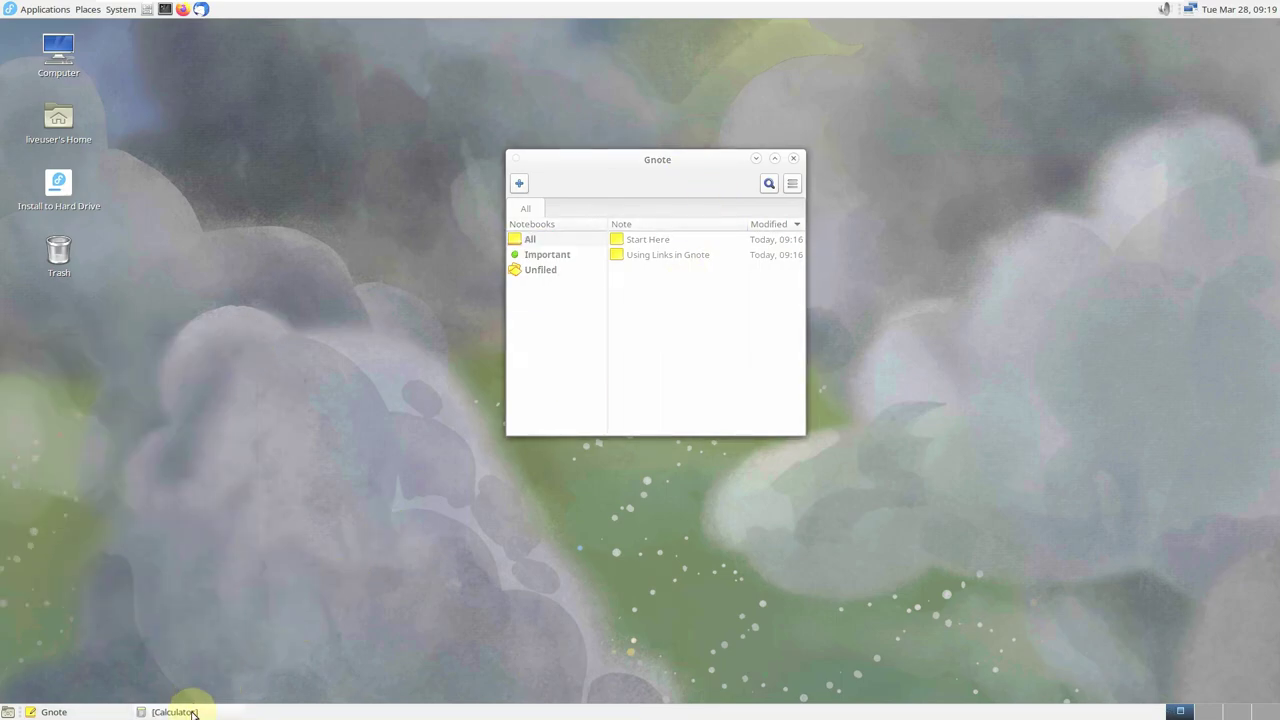
pyautogui.click(232, 352)
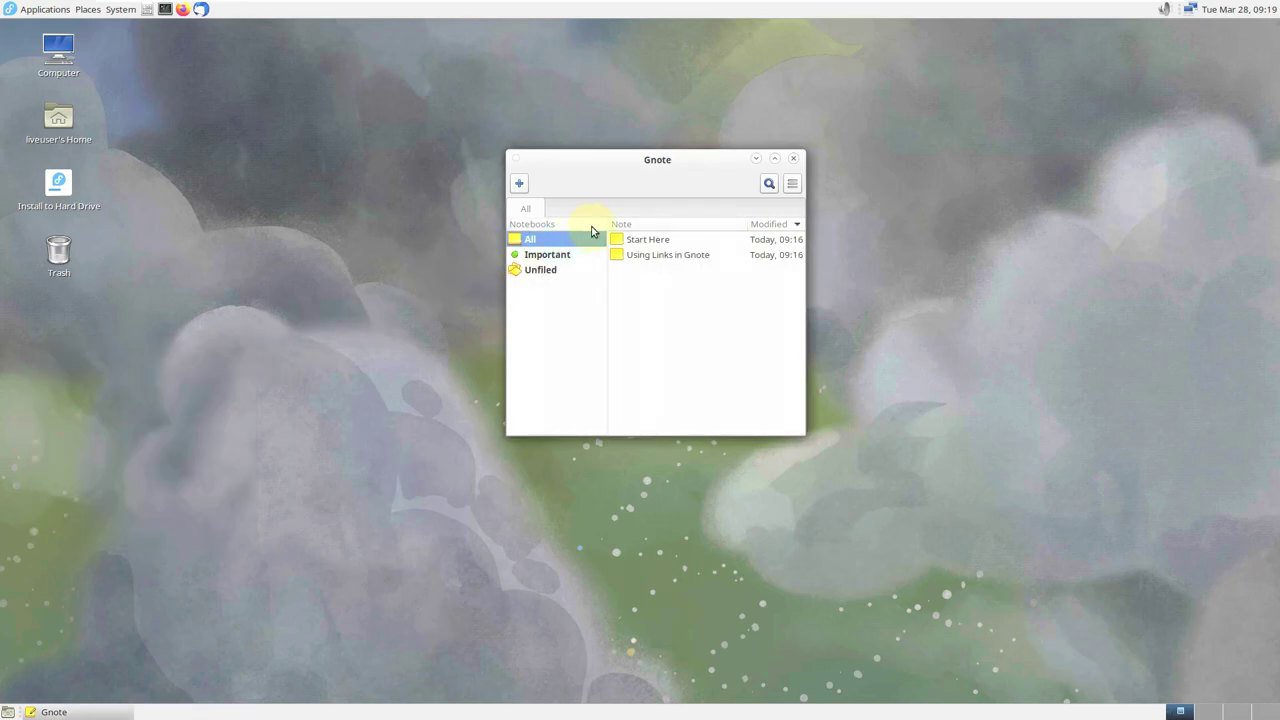
# View Gnote's version information and close Gnote
pyautogui.click(791, 185)
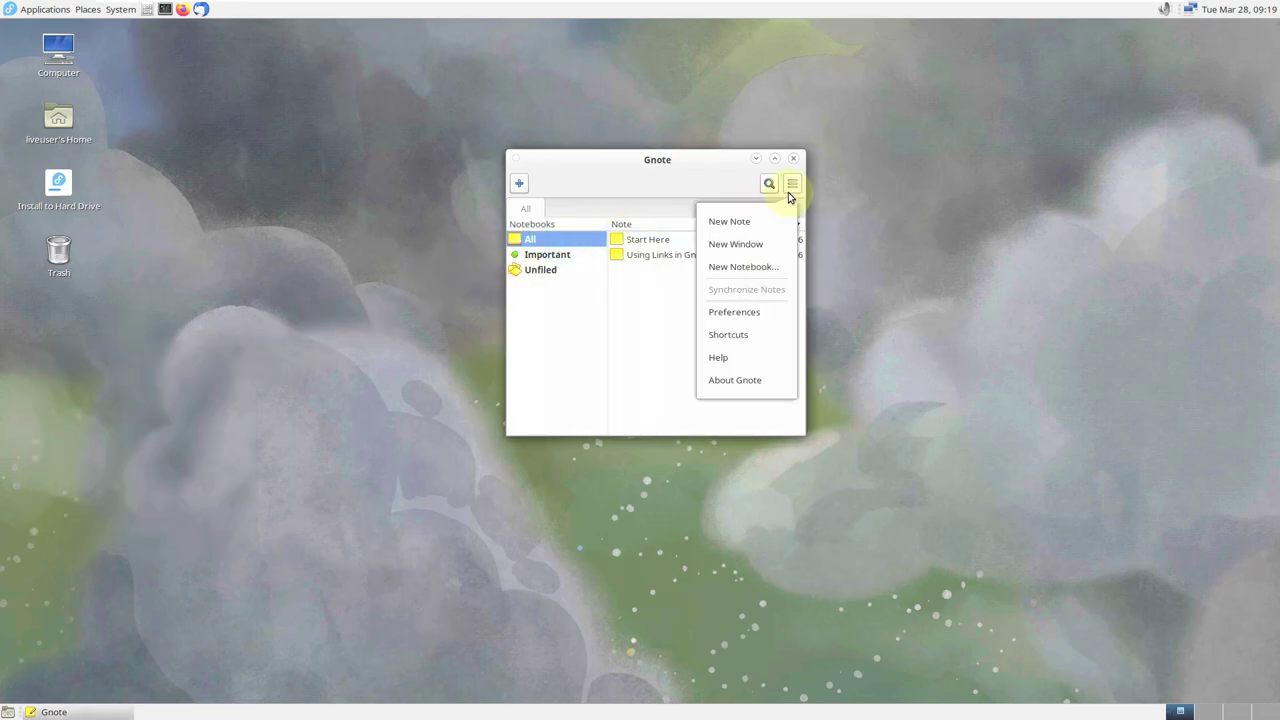
pyautogui.click(743, 379)
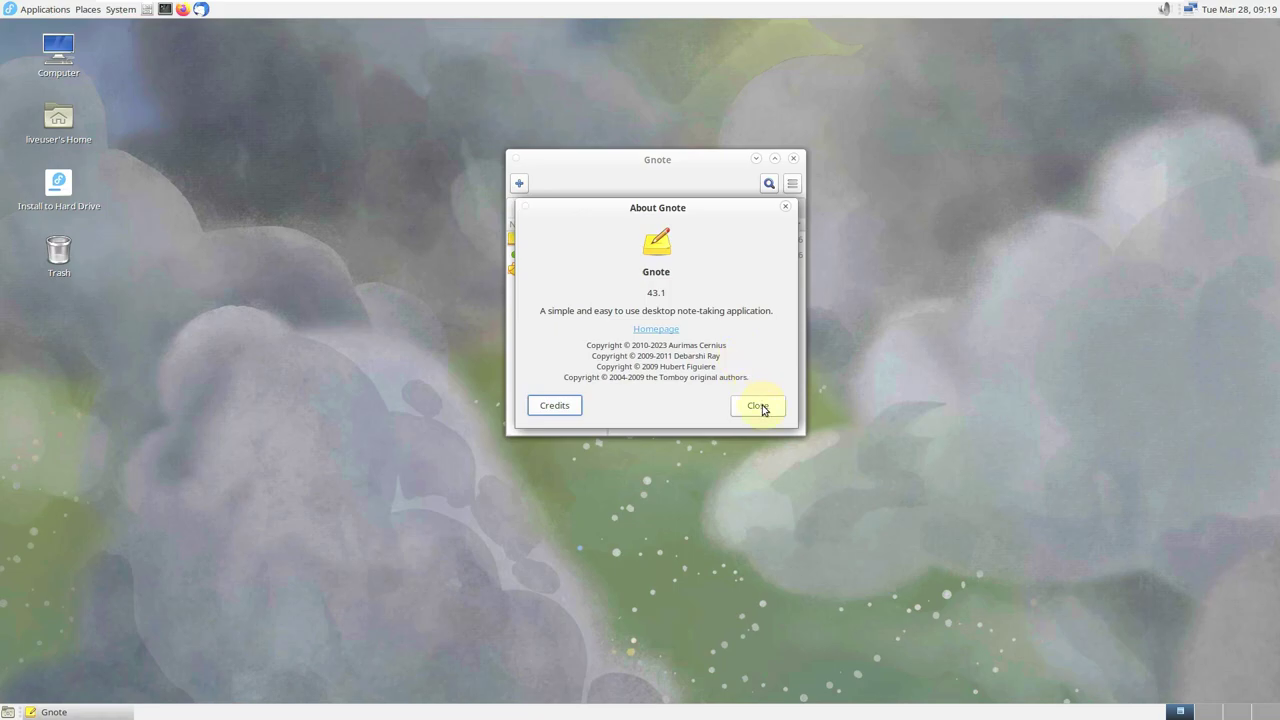
pyautogui.click(758, 405)
pyautogui.click(793, 158)
# Open Firefox and view its version information, closing the information window again
pyautogui.click(182, 9)
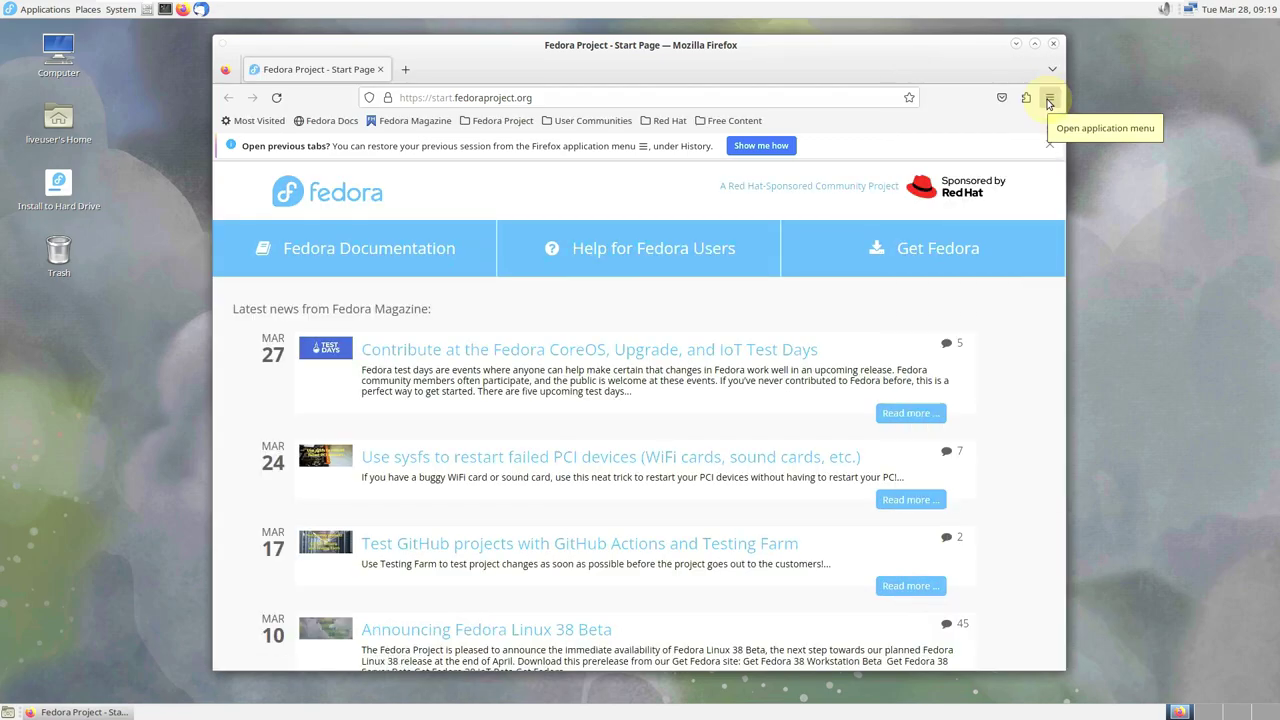
pyautogui.click(1049, 100)
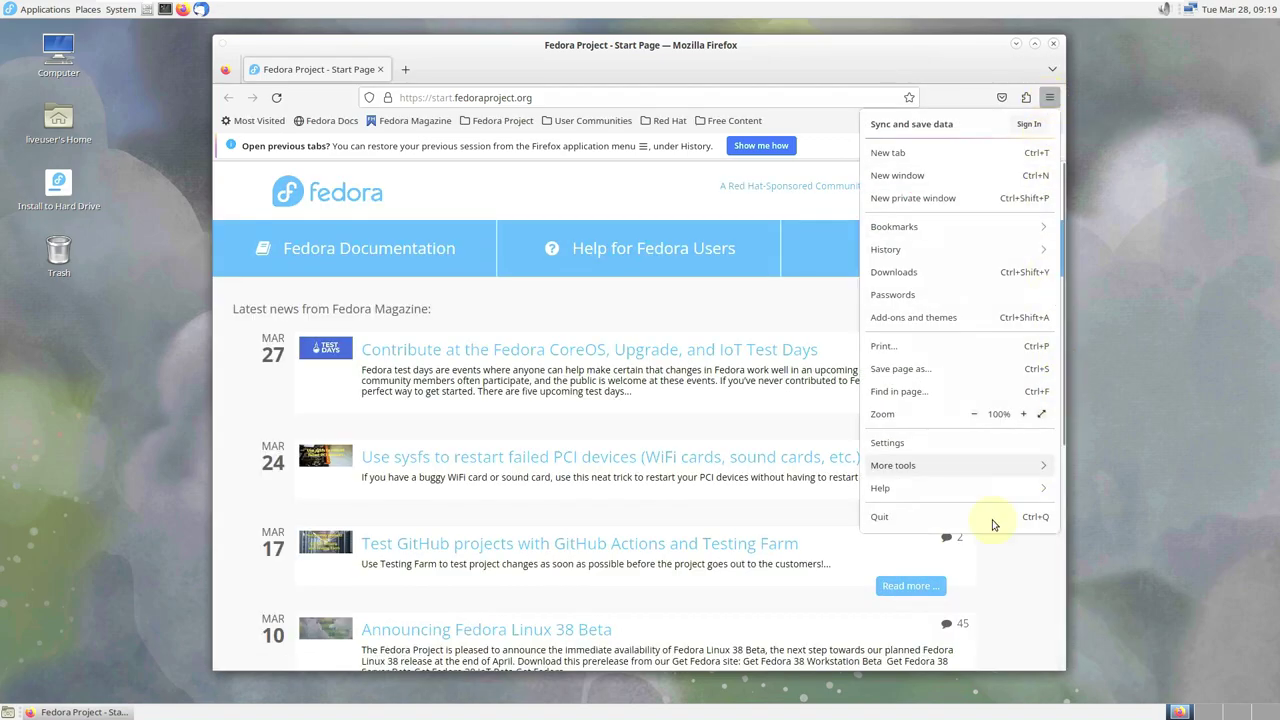
pyautogui.click(940, 492)
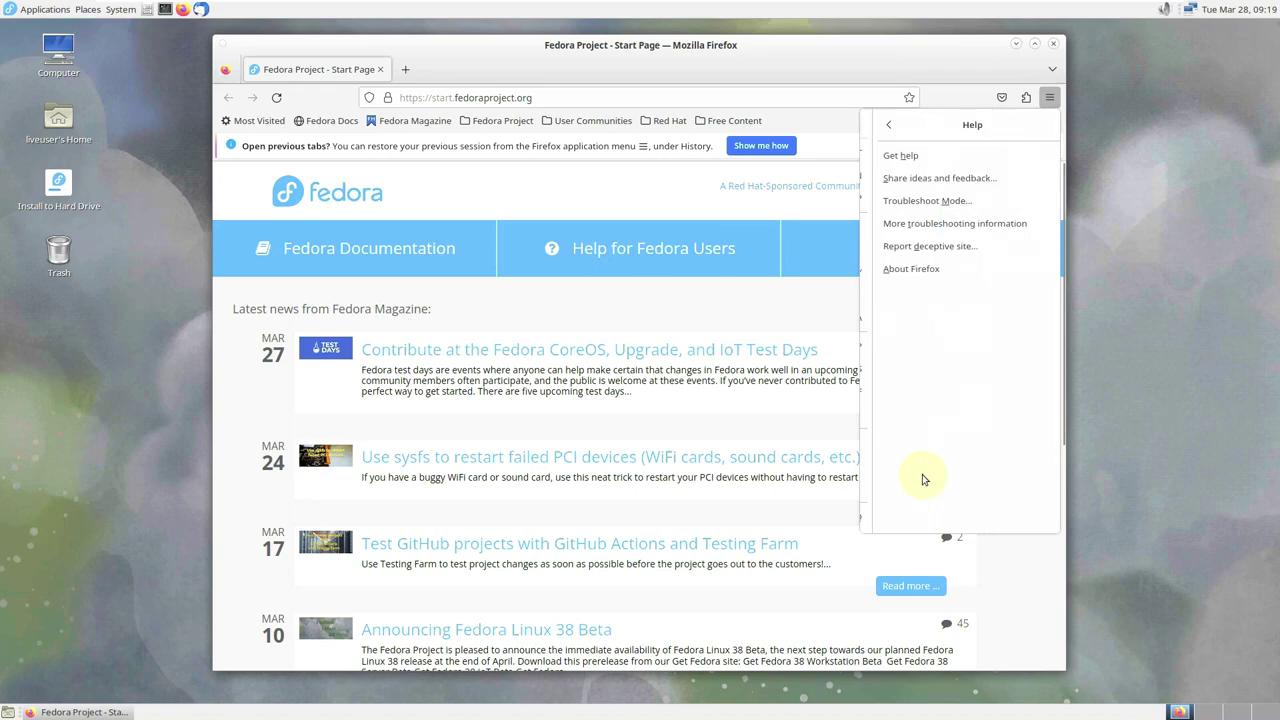
pyautogui.click(898, 272)
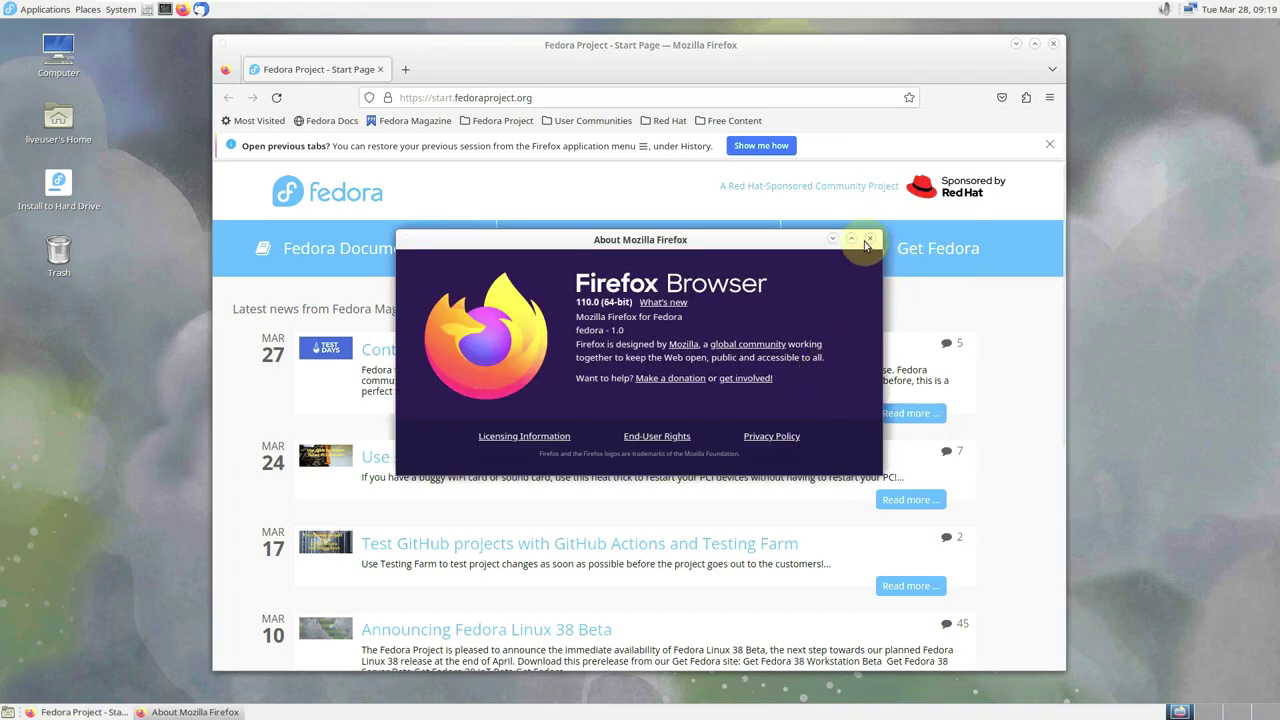
pyautogui.click(868, 239)
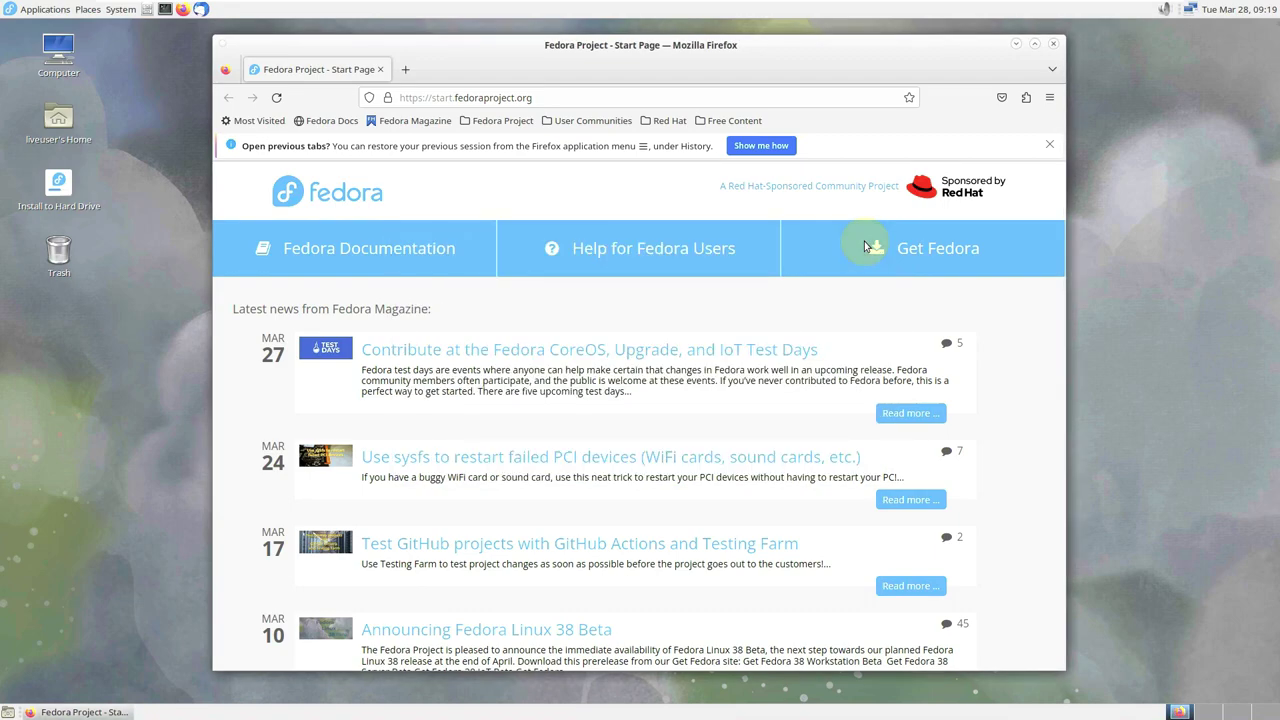
# Search the web for "fedora 38 beta spins" and open the Fedora Spins Prerelease Images result
pyautogui.click(561, 100)
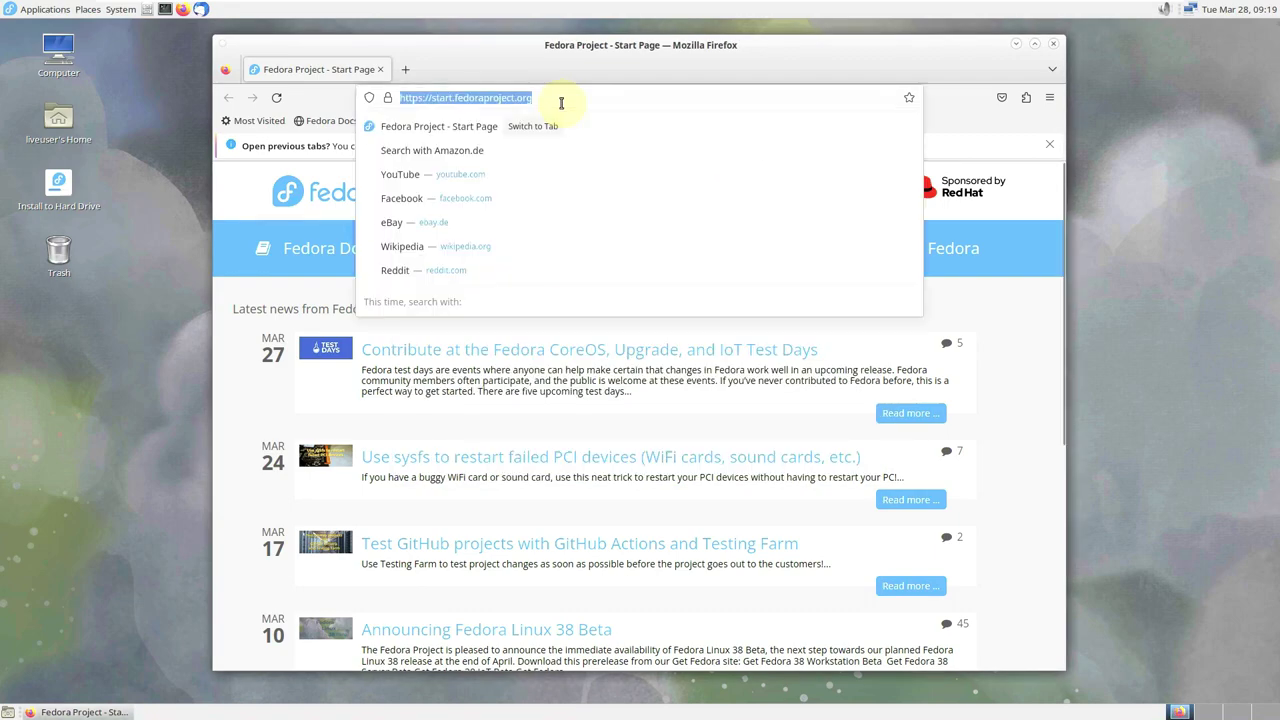
pyautogui.write('fedora')
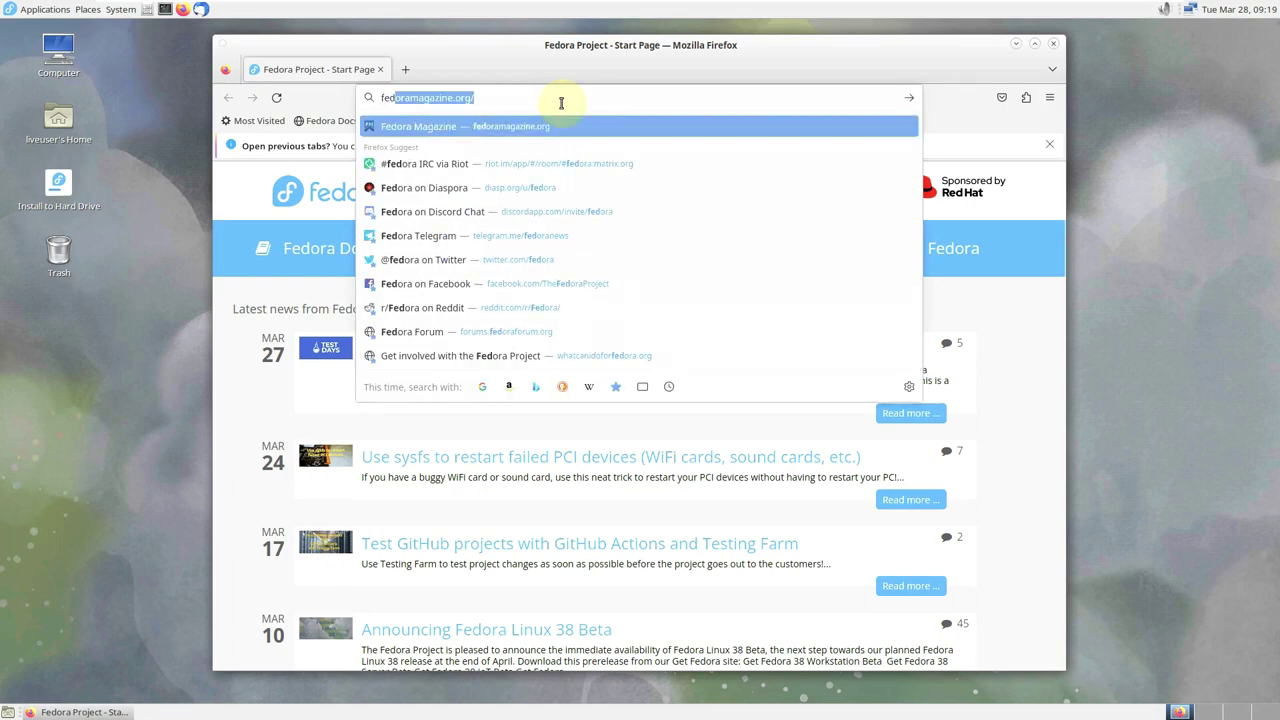
pyautogui.write(' beta ')
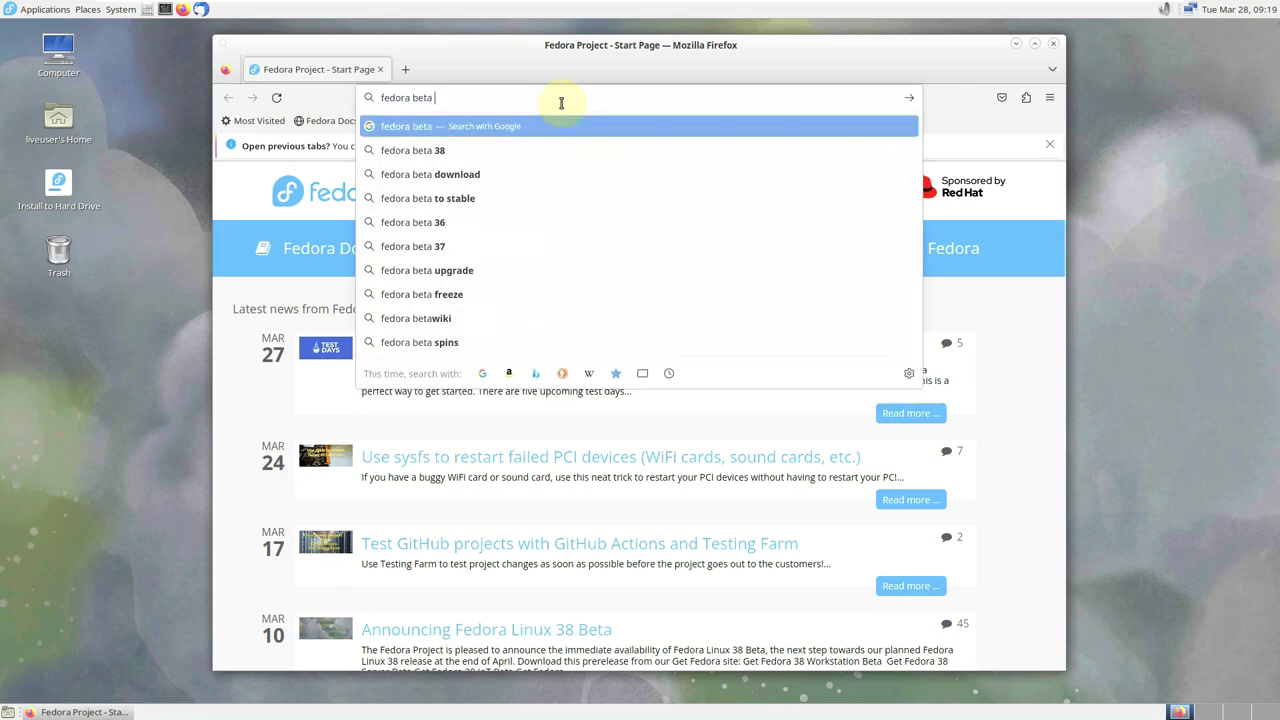
pyautogui.write('spins')
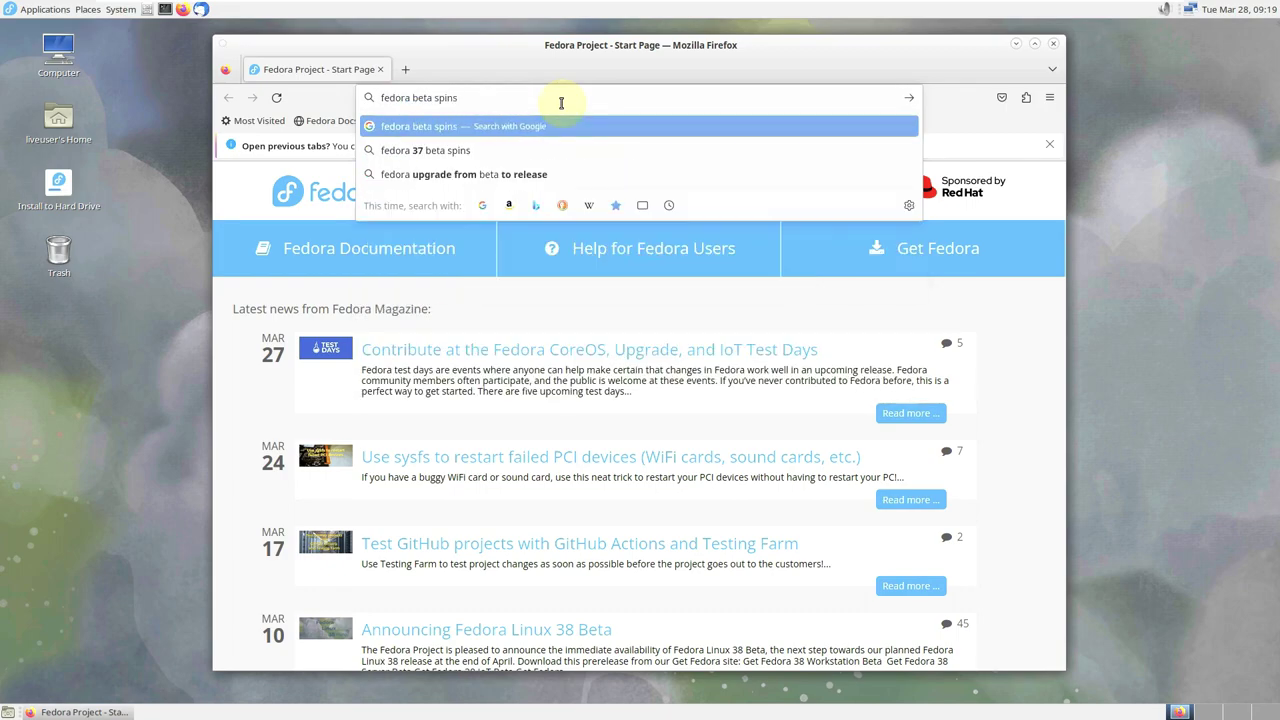
pyautogui.write('38')
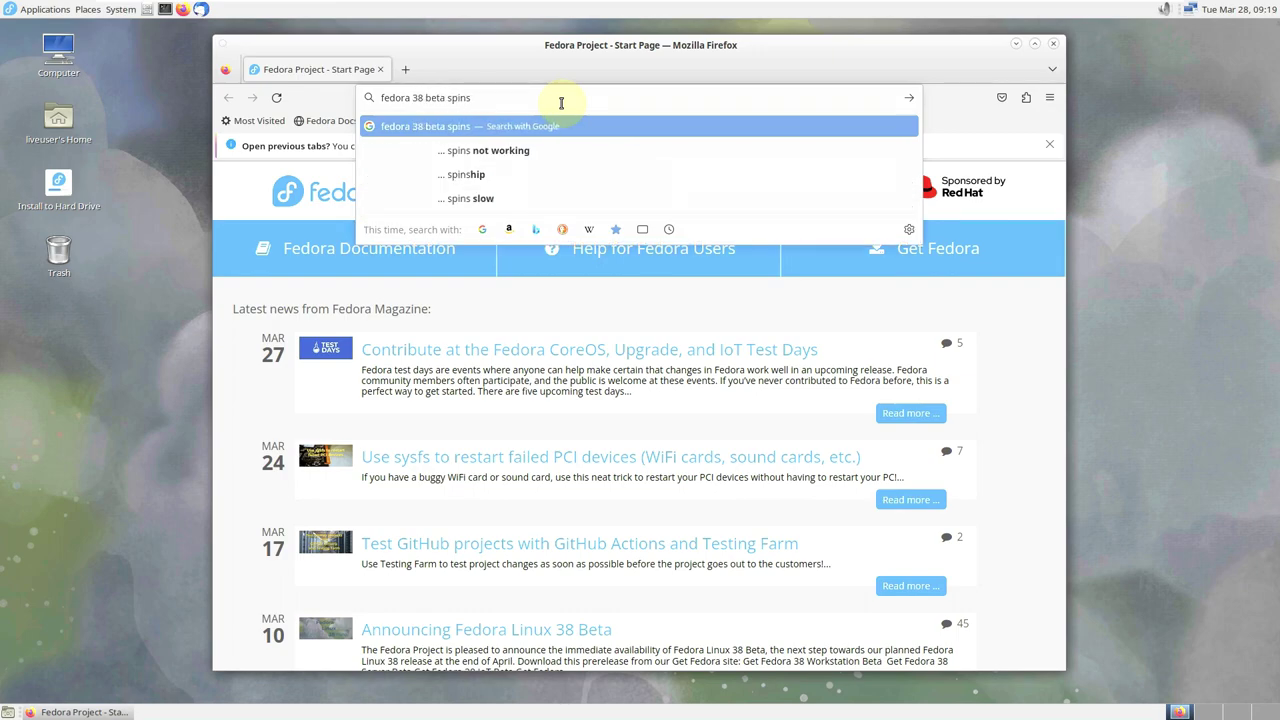
pyautogui.press('Return')
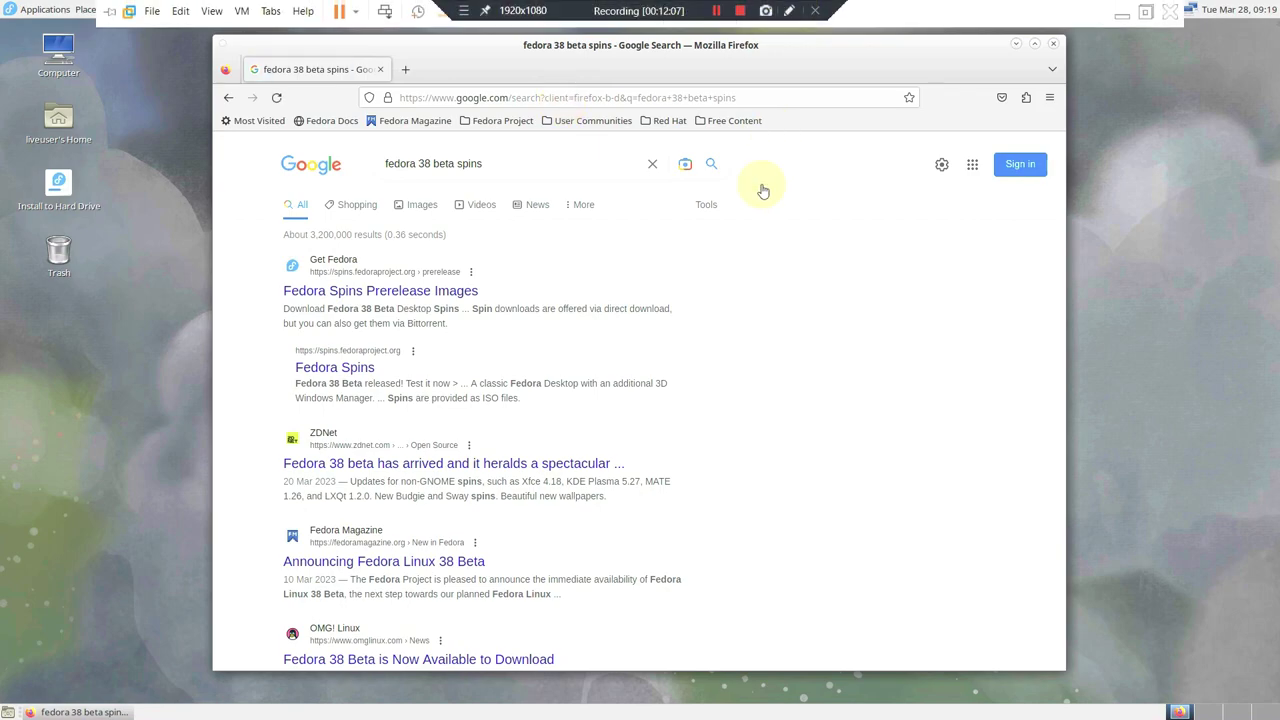
pyautogui.click(397, 292)
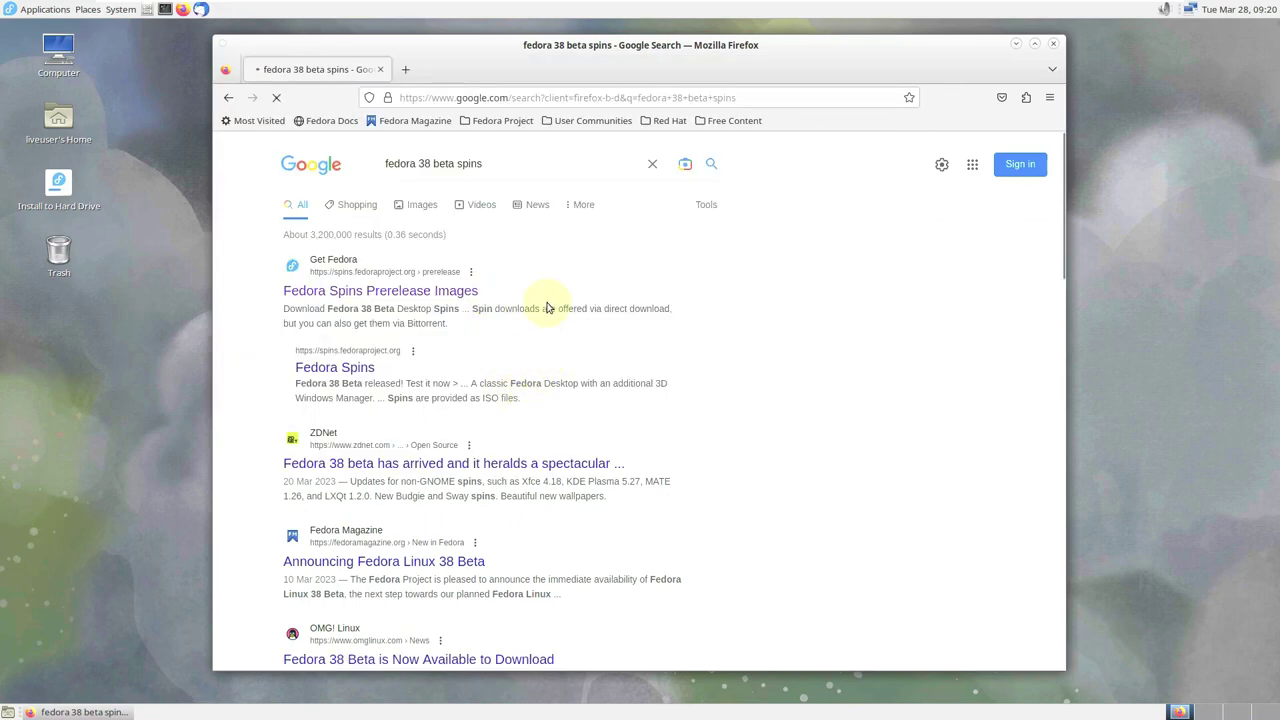
pyautogui.click(693, 332)
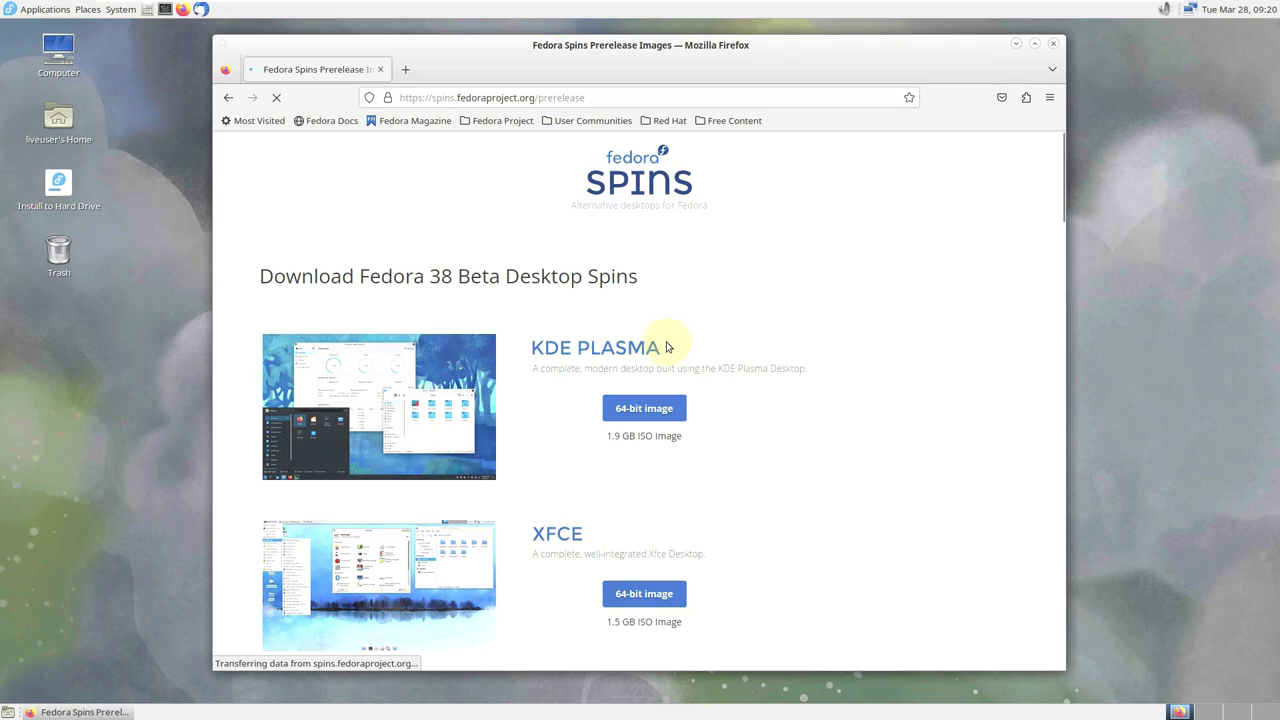
# Start downloading the 64-bit image of the MATE-Compiz spin, then cancel the download
pyautogui.scroll(-5, 667, 347)
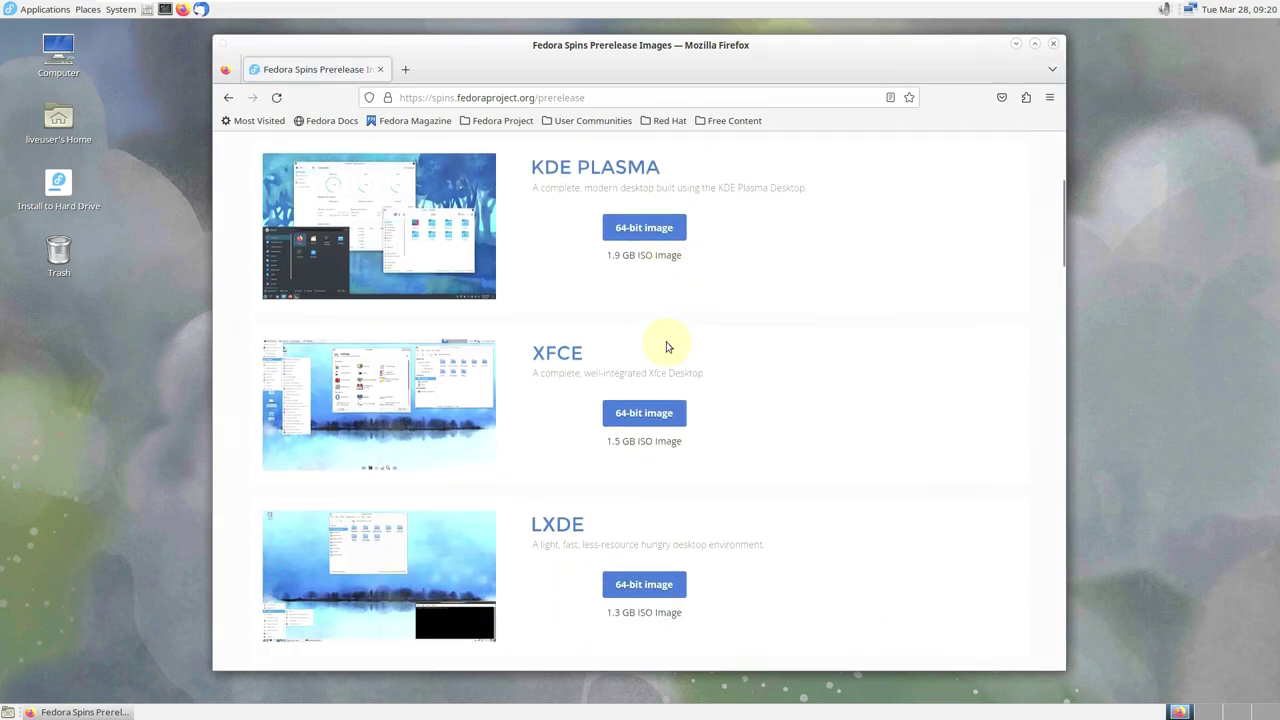
pyautogui.scroll(-10, 667, 347)
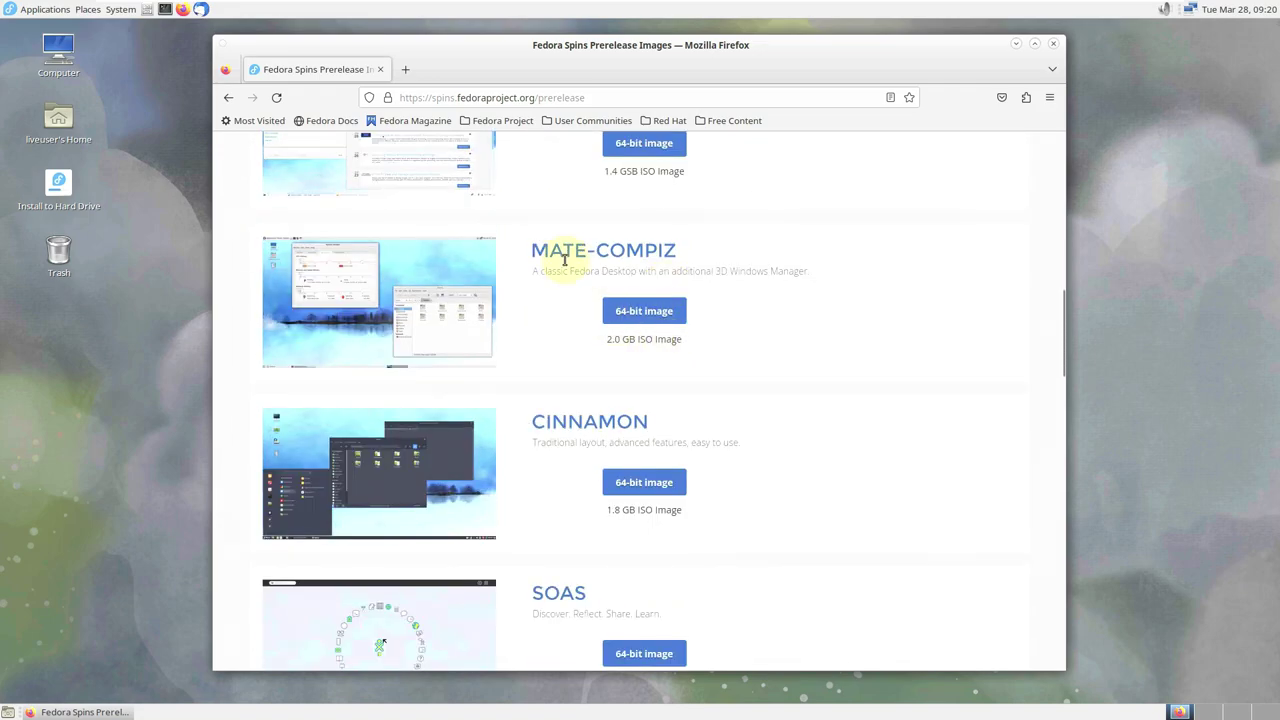
pyautogui.click(660, 313)
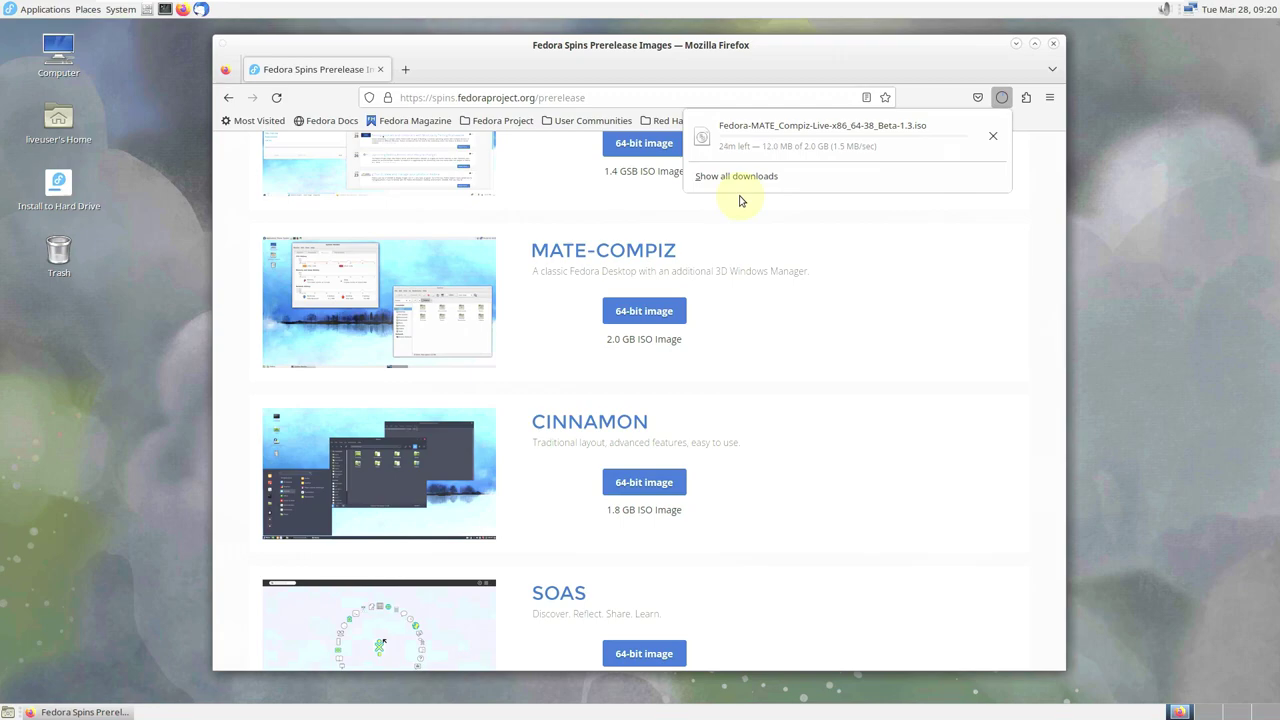
pyautogui.click(992, 135)
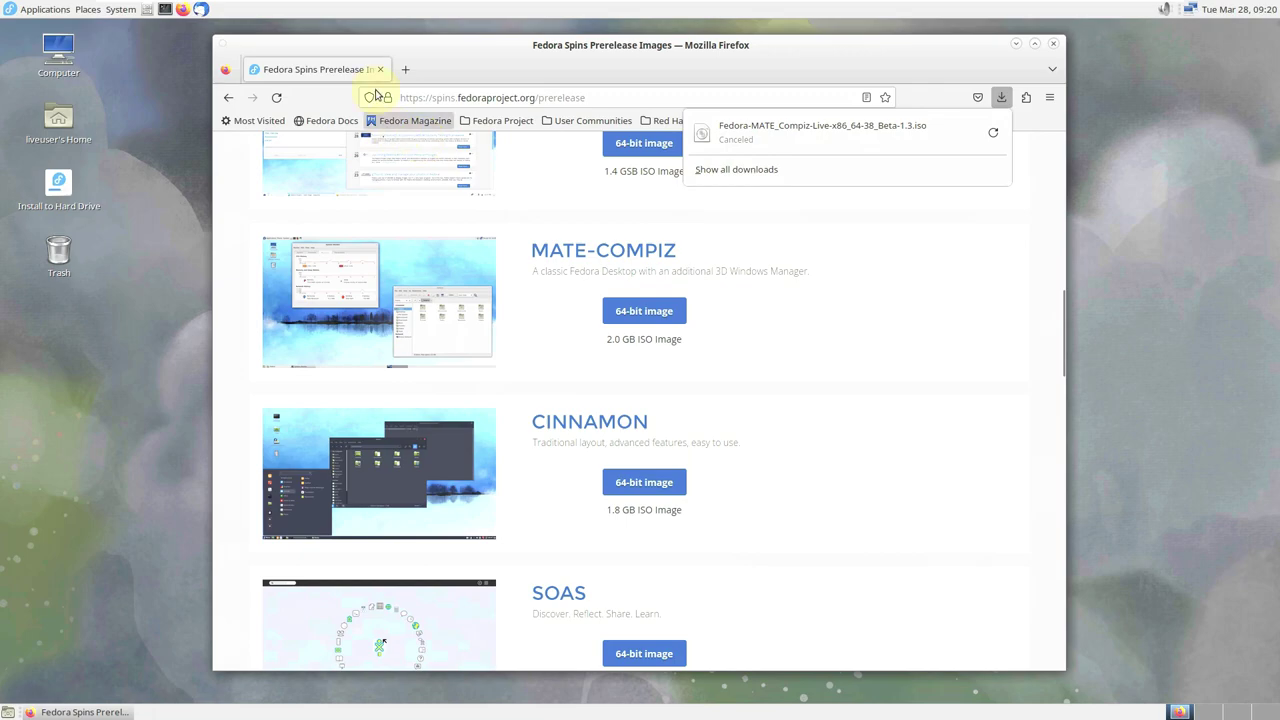
# Close the Fedora spins page and open youtube.com/asklinux in a new tab
pyautogui.click(405, 69)
pyautogui.click(382, 69)
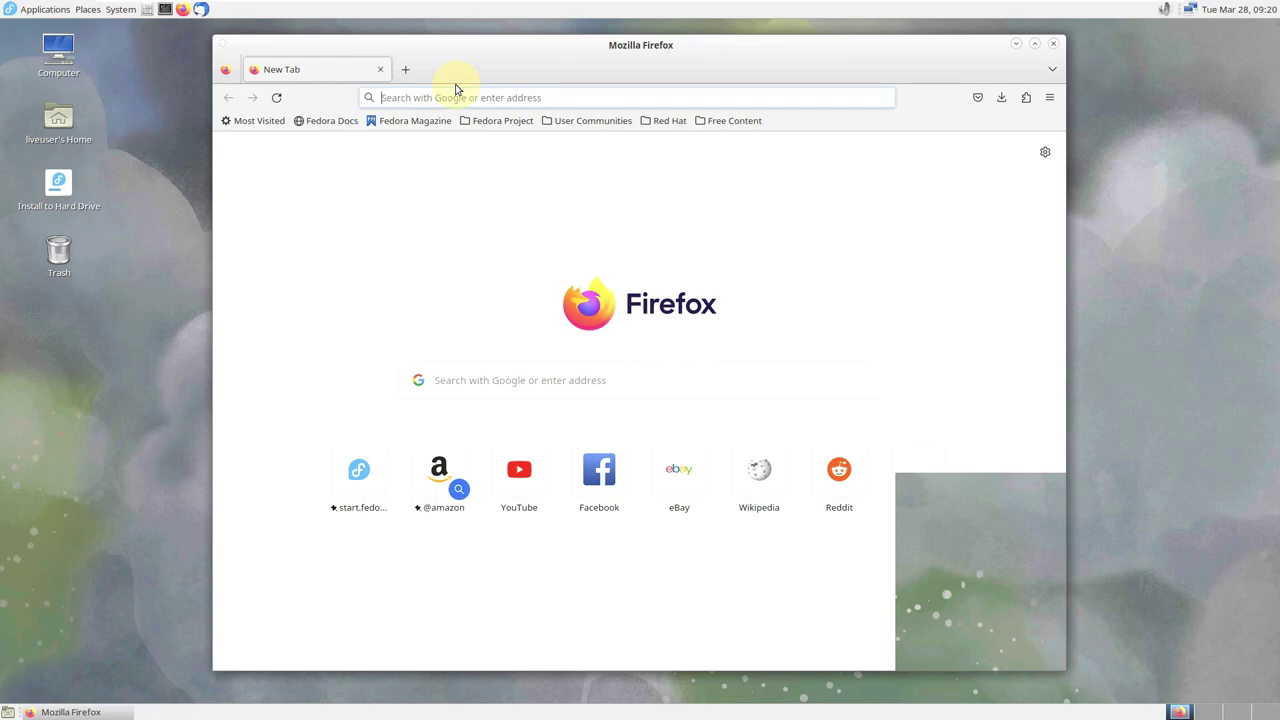
pyautogui.write('youtube')
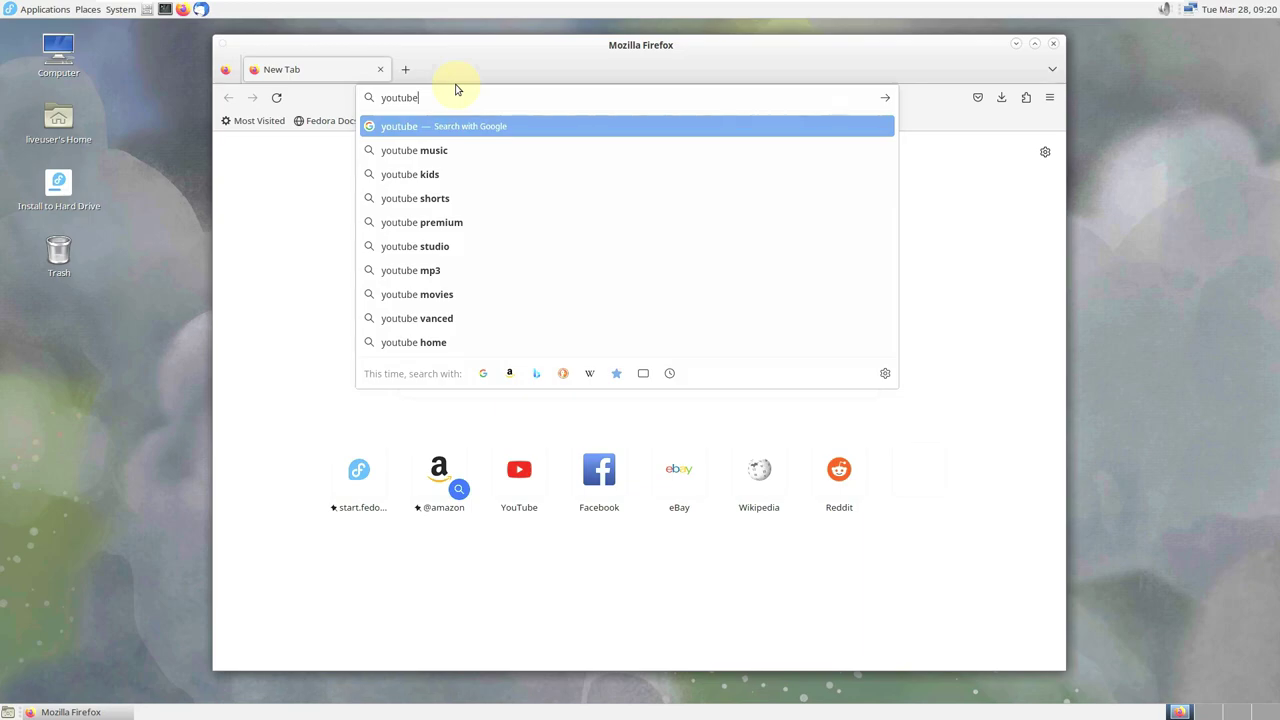
pyautogui.write('.com')
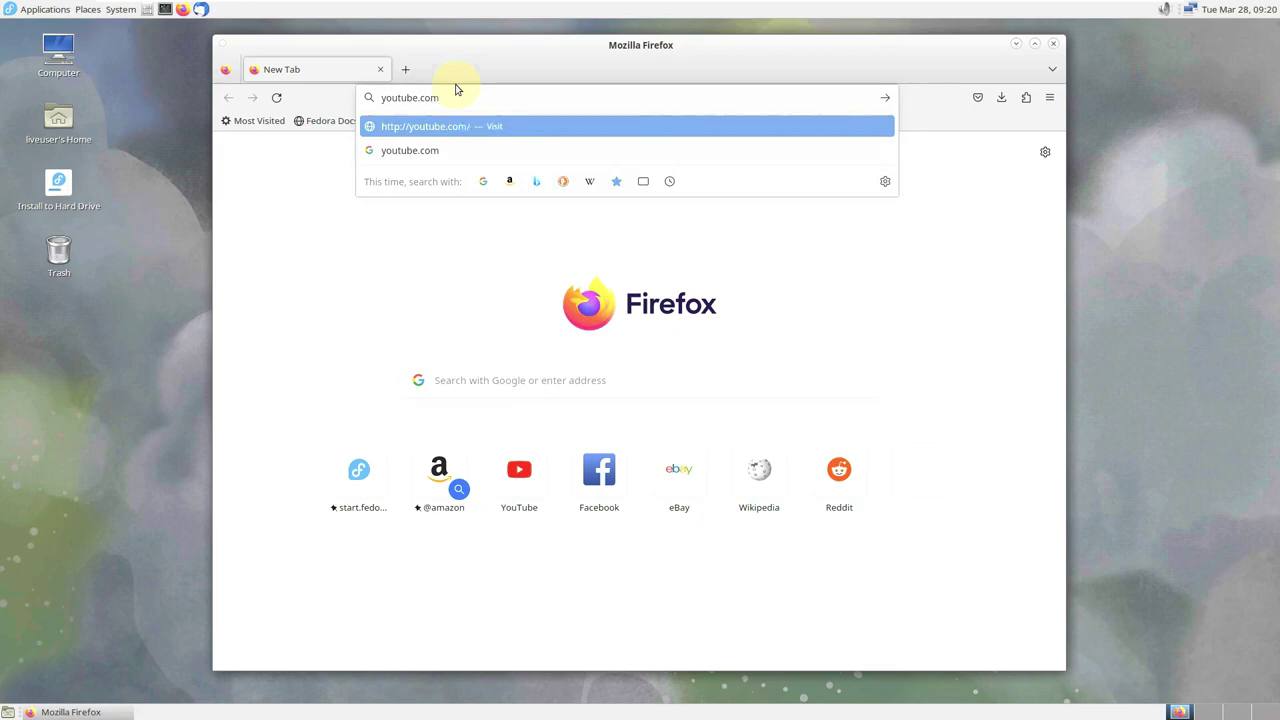
pyautogui.write('/')
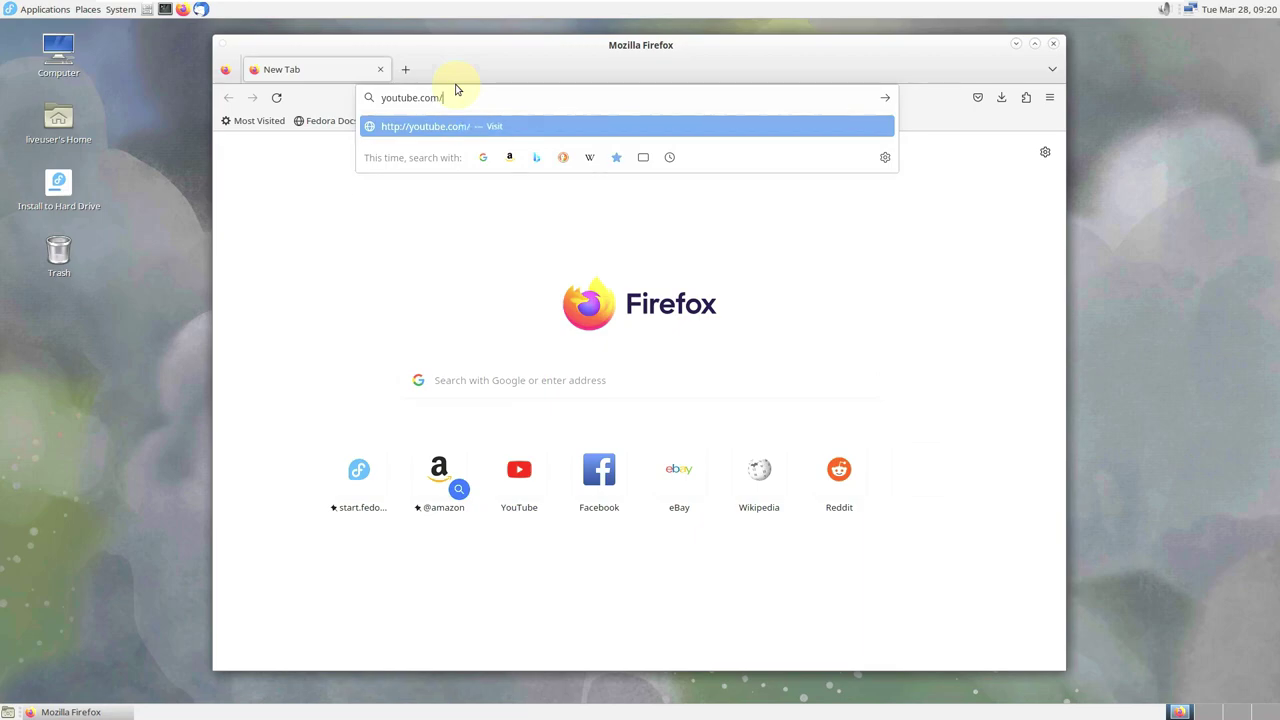
pyautogui.write('asklinux')
pyautogui.press('Return')
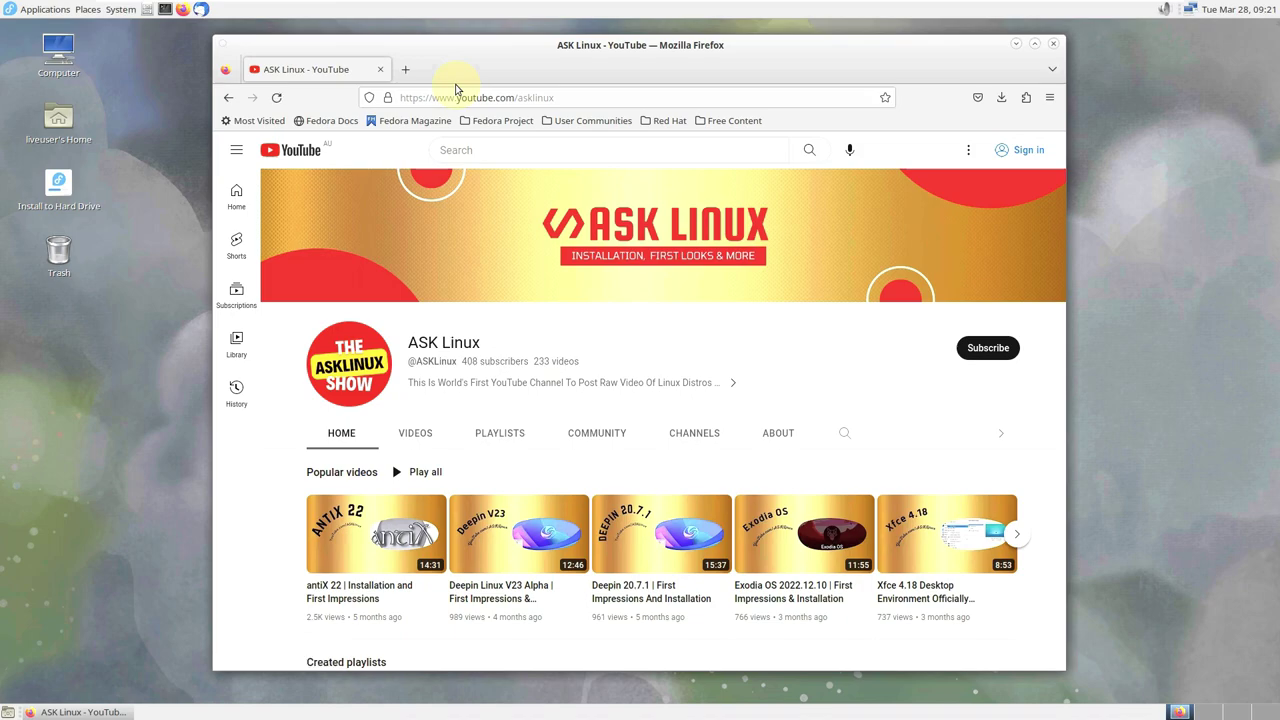
# Try to subscribe to the ASK Linux channel, then close Firefox
pyautogui.click(988, 347)
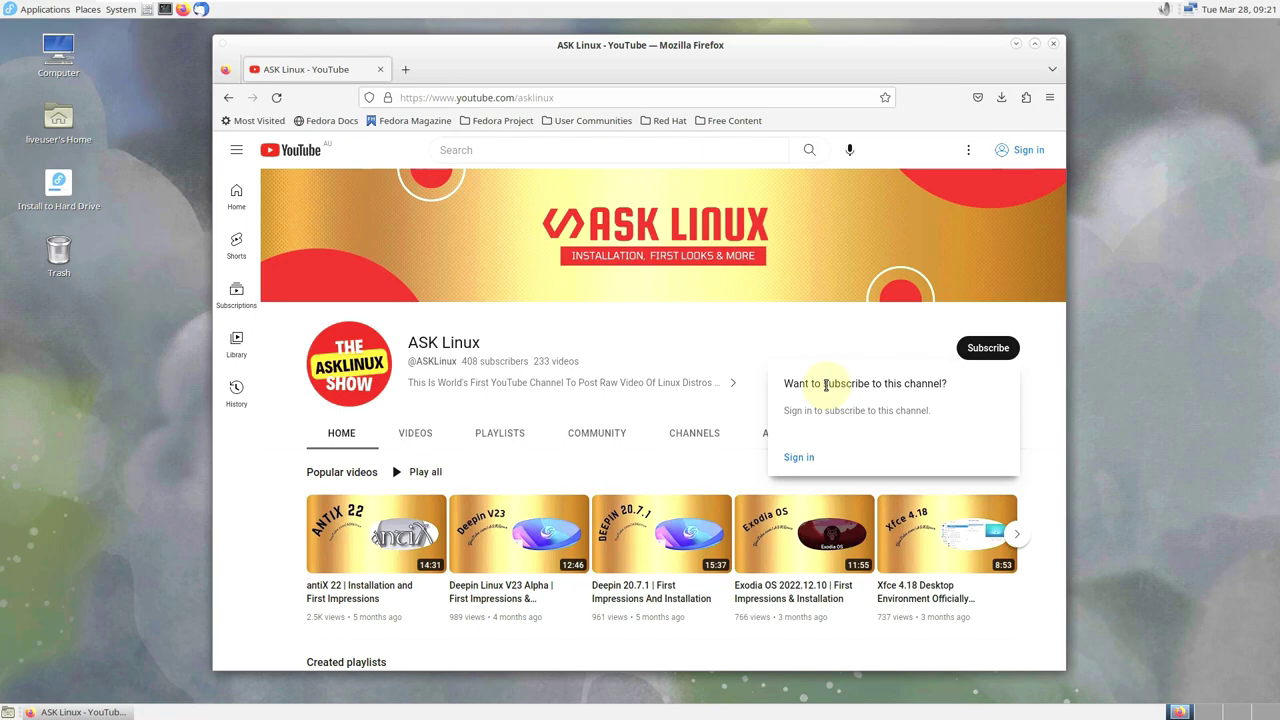
pyautogui.click(1052, 47)
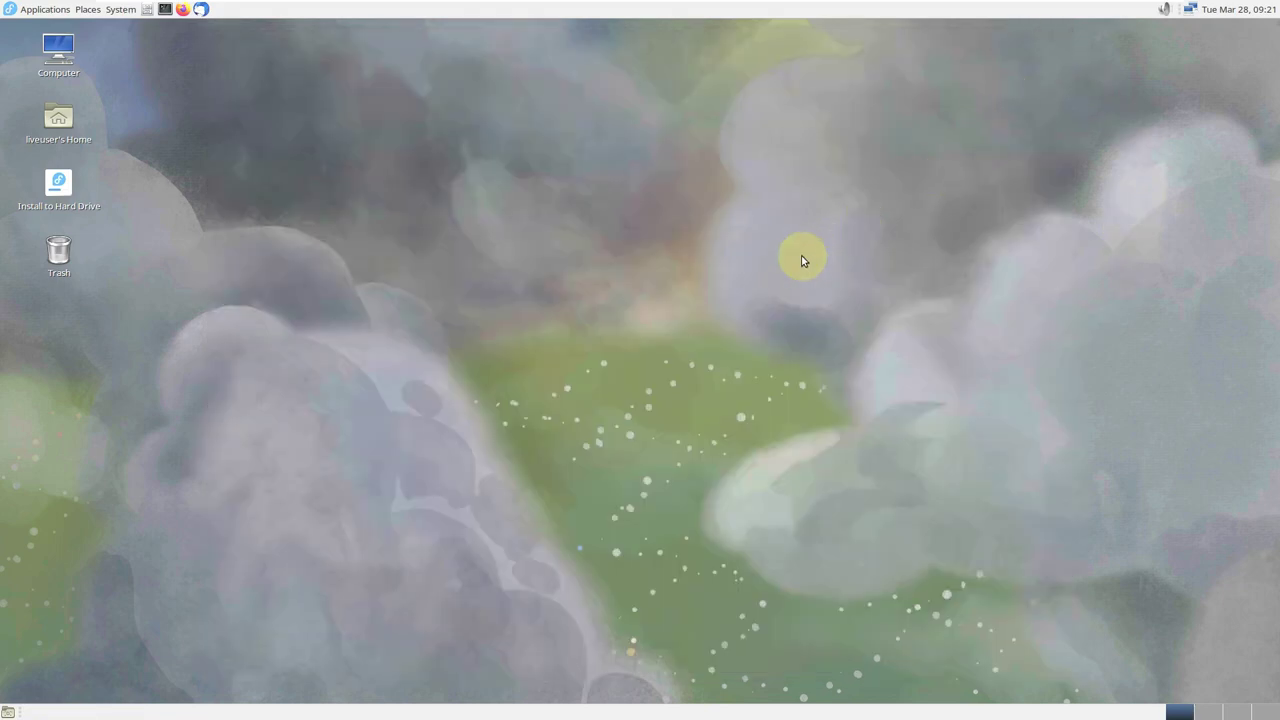
# Open System Monitor
pyautogui.click(62, 14)
pyautogui.moveTo(86, 132)
pyautogui.click(251, 298)
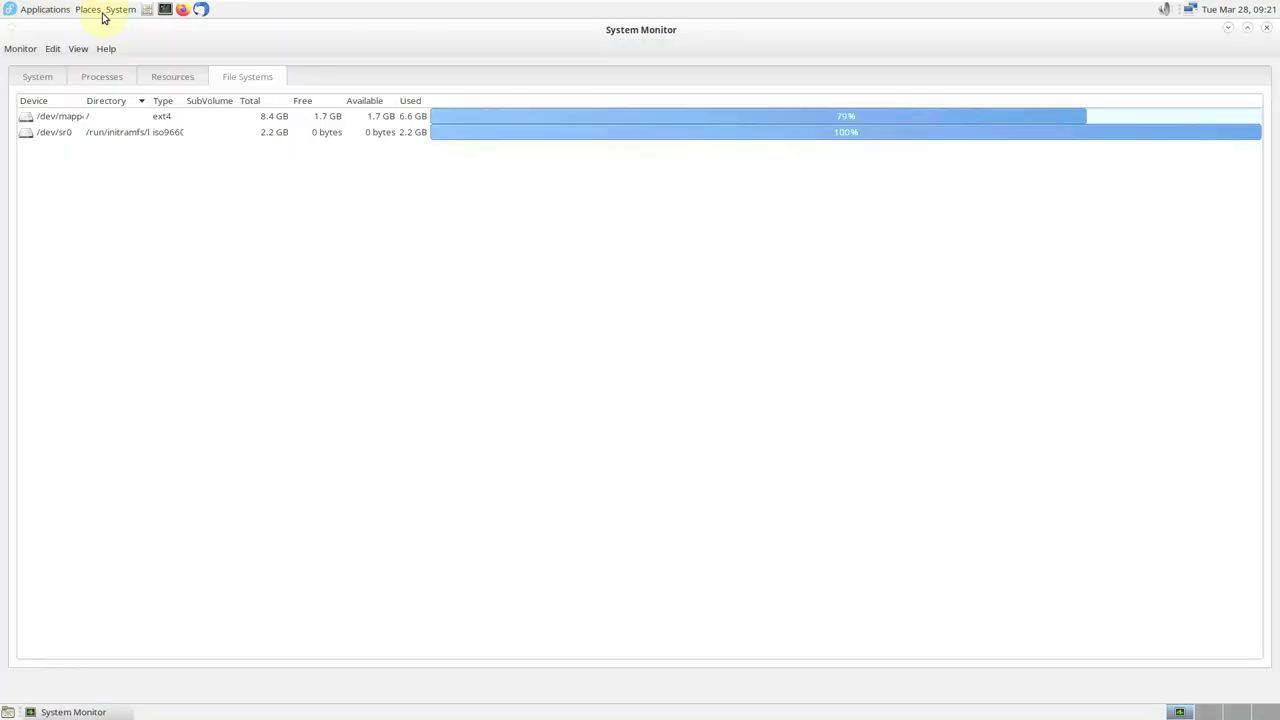
# Look through the desktop's places and preference categories, and view the About MATE information, closing it again
pyautogui.click(95, 12)
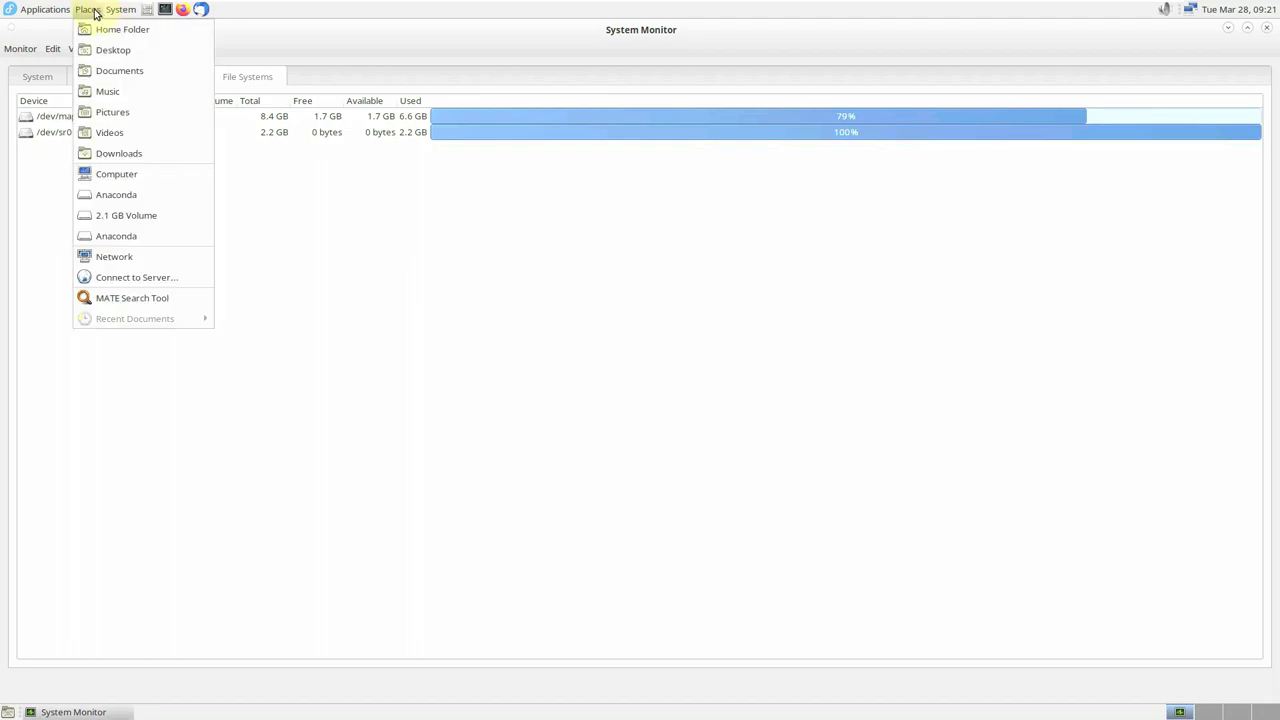
pyautogui.moveTo(118, 10)
pyautogui.moveTo(143, 35)
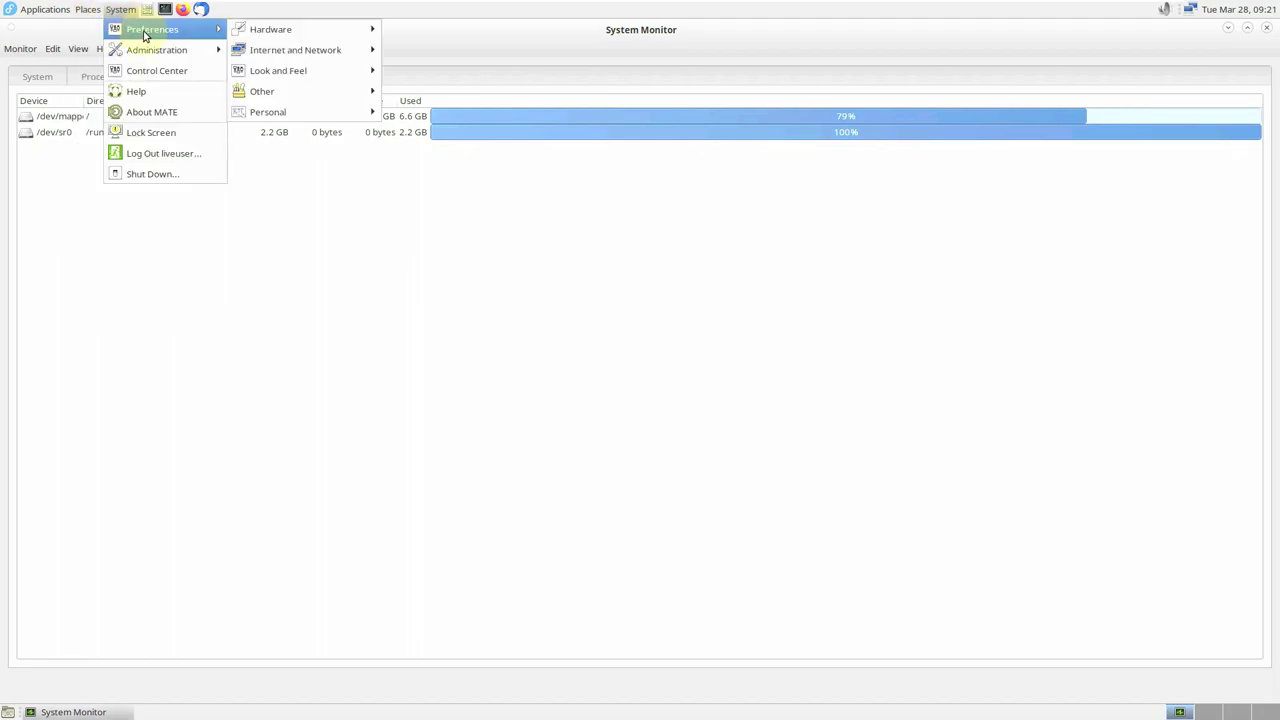
pyautogui.moveTo(292, 33)
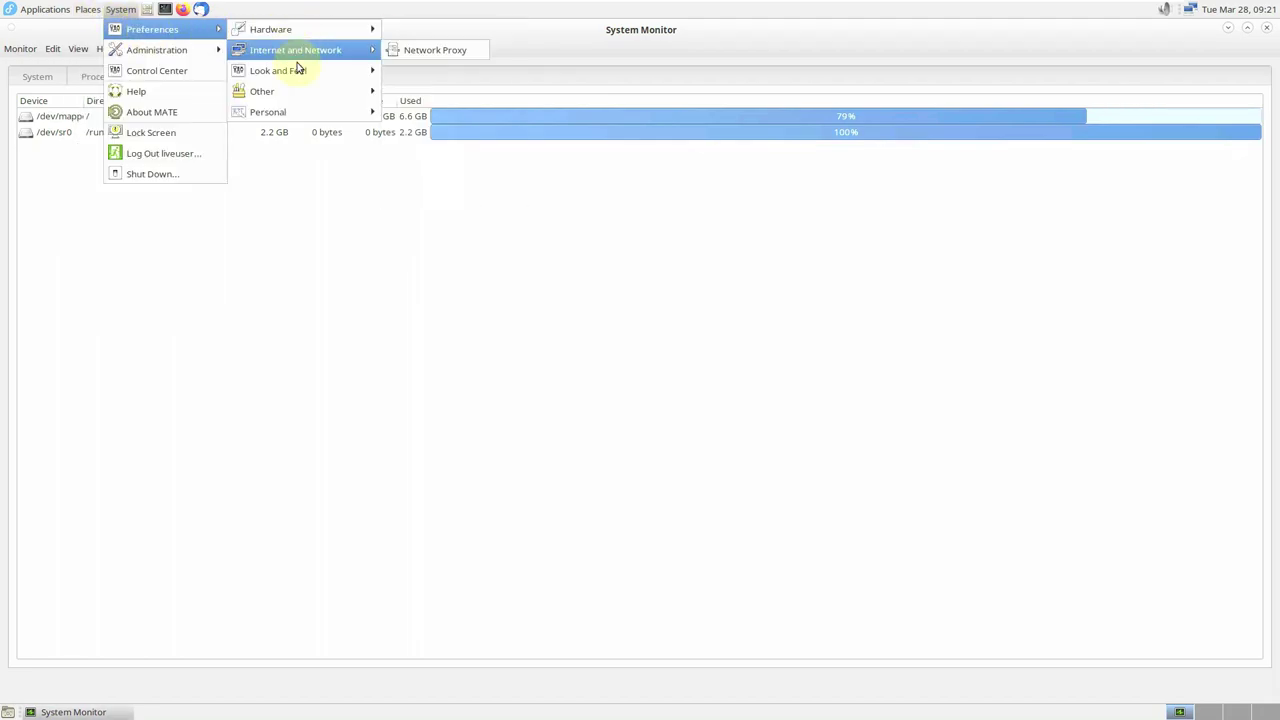
pyautogui.moveTo(299, 78)
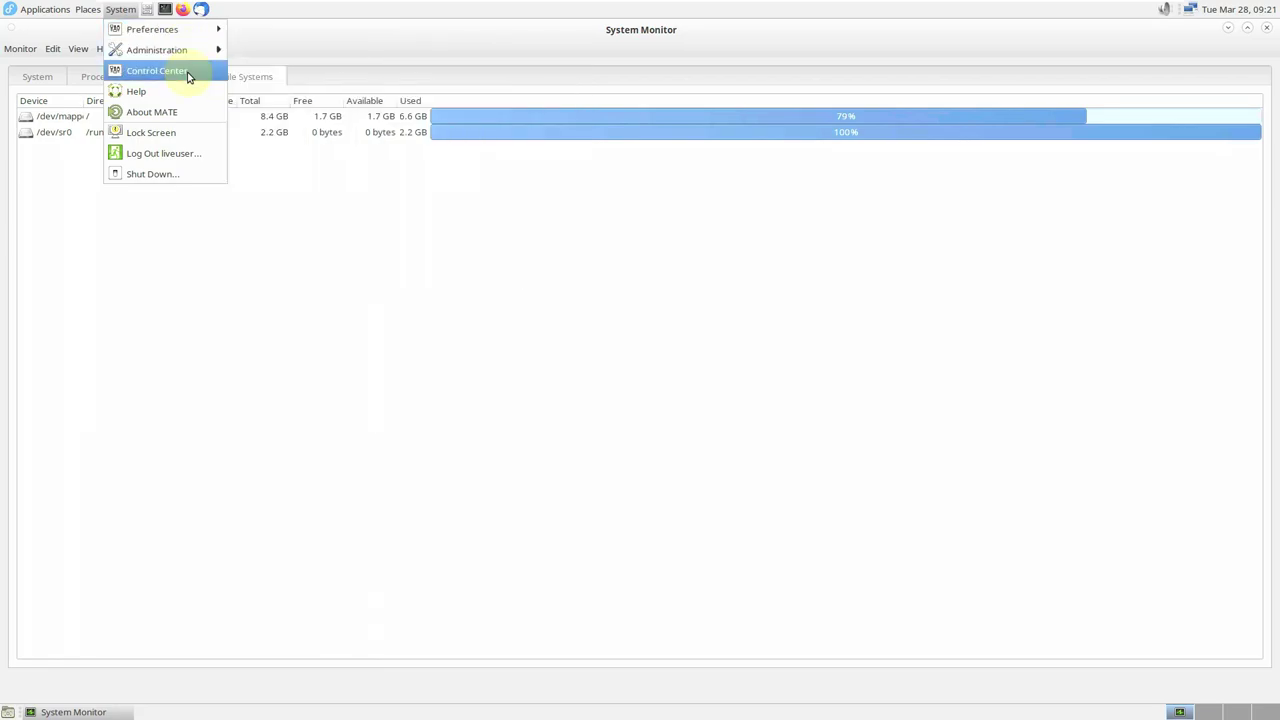
pyautogui.click(187, 118)
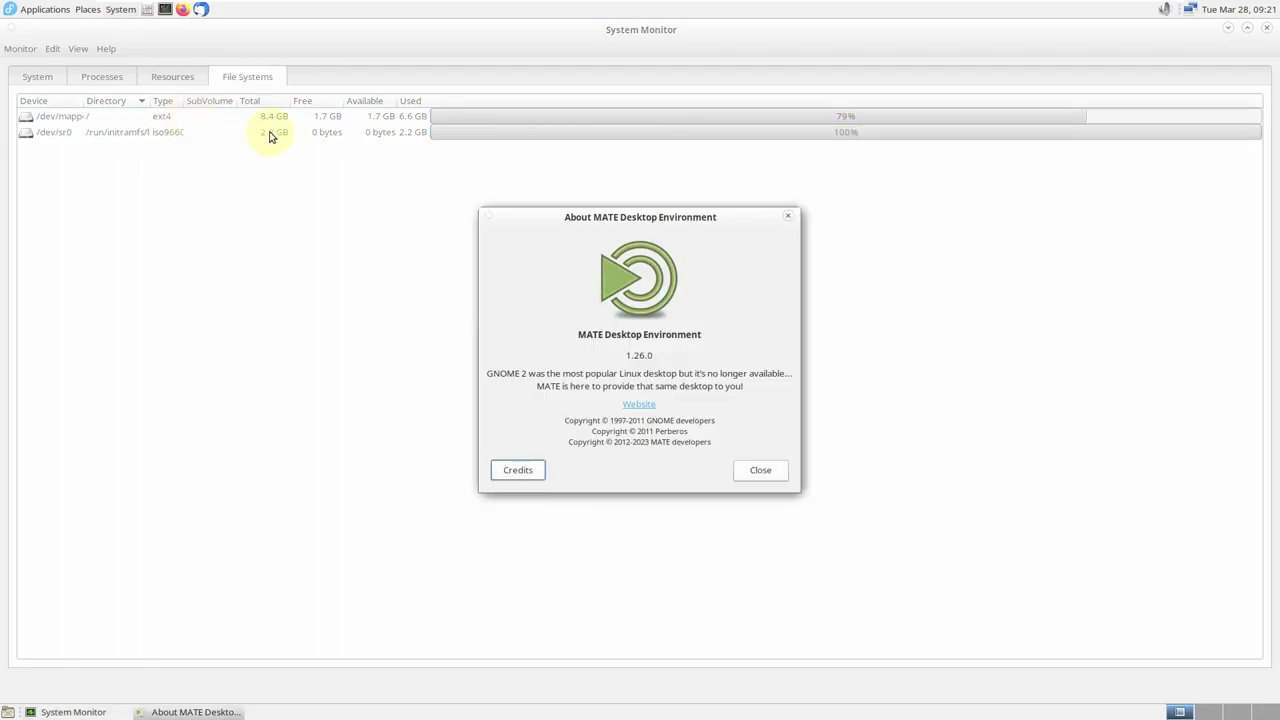
pyautogui.click(761, 472)
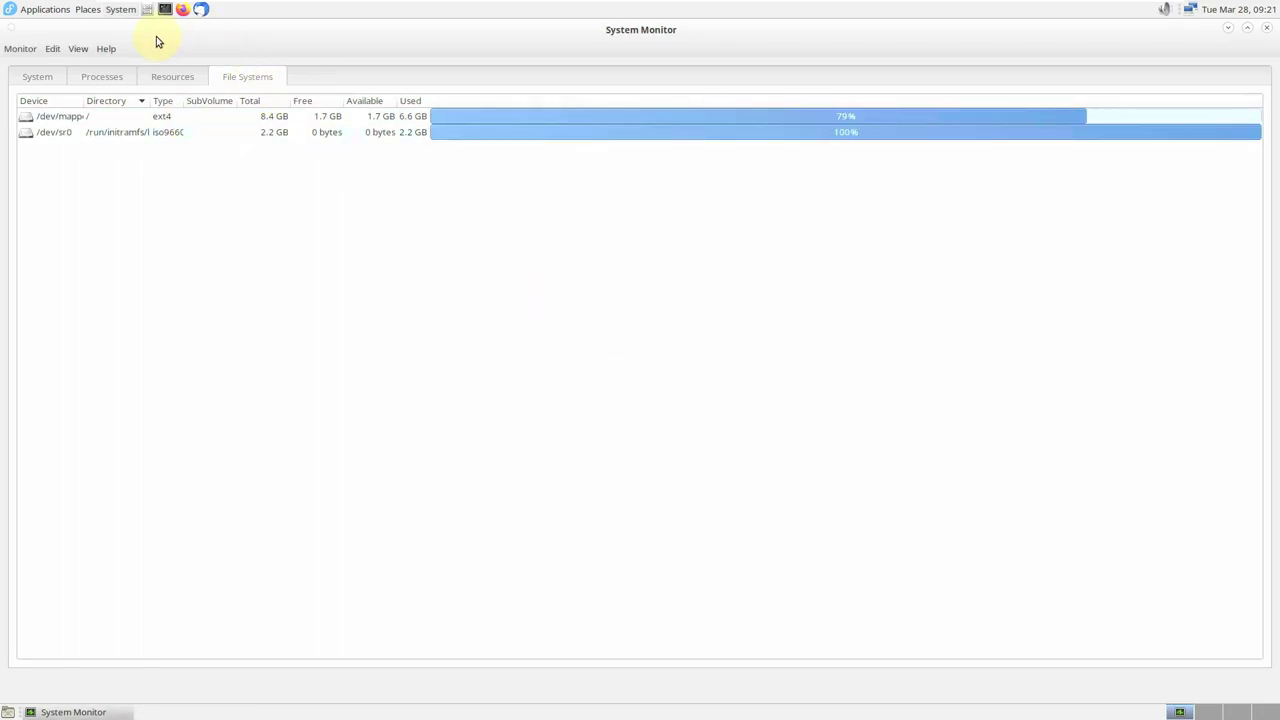
# Examine the system information, running processes and resource graphs in System Monitor, then close it
pyautogui.click(112, 72)
pyautogui.click(45, 82)
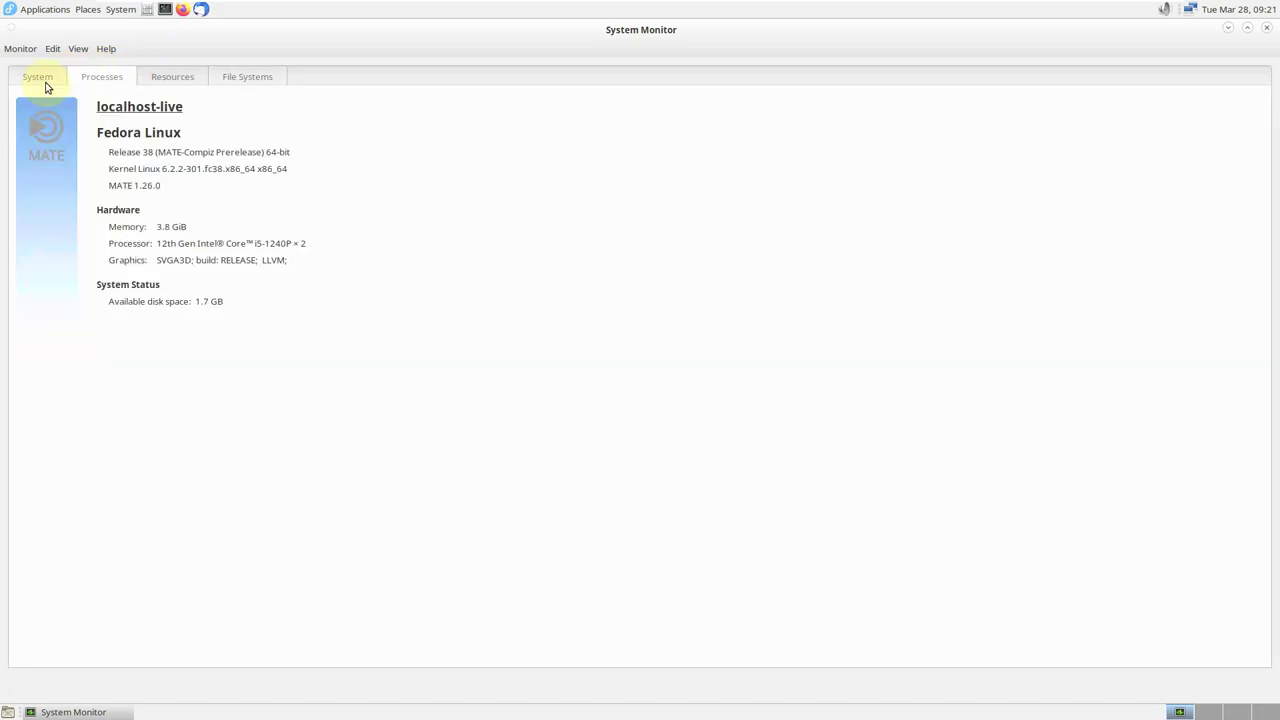
pyautogui.click(113, 78)
pyautogui.scroll(-5, 380, 320)
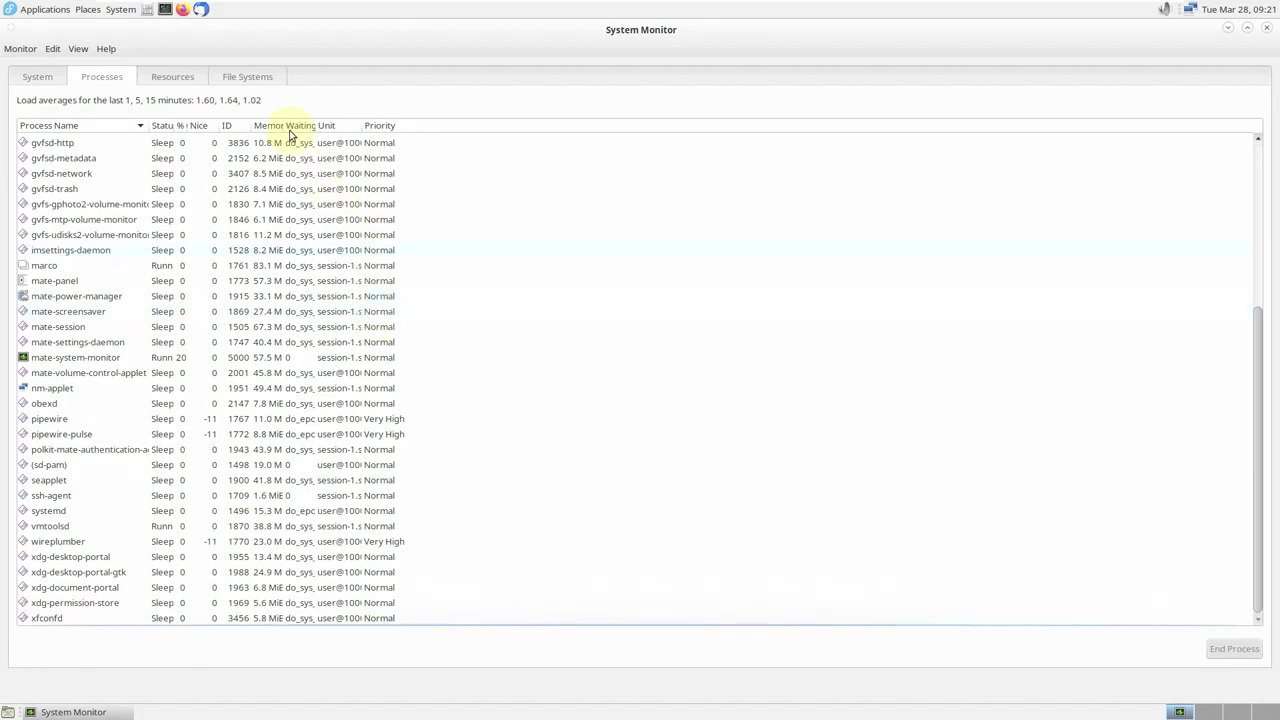
pyautogui.click(186, 78)
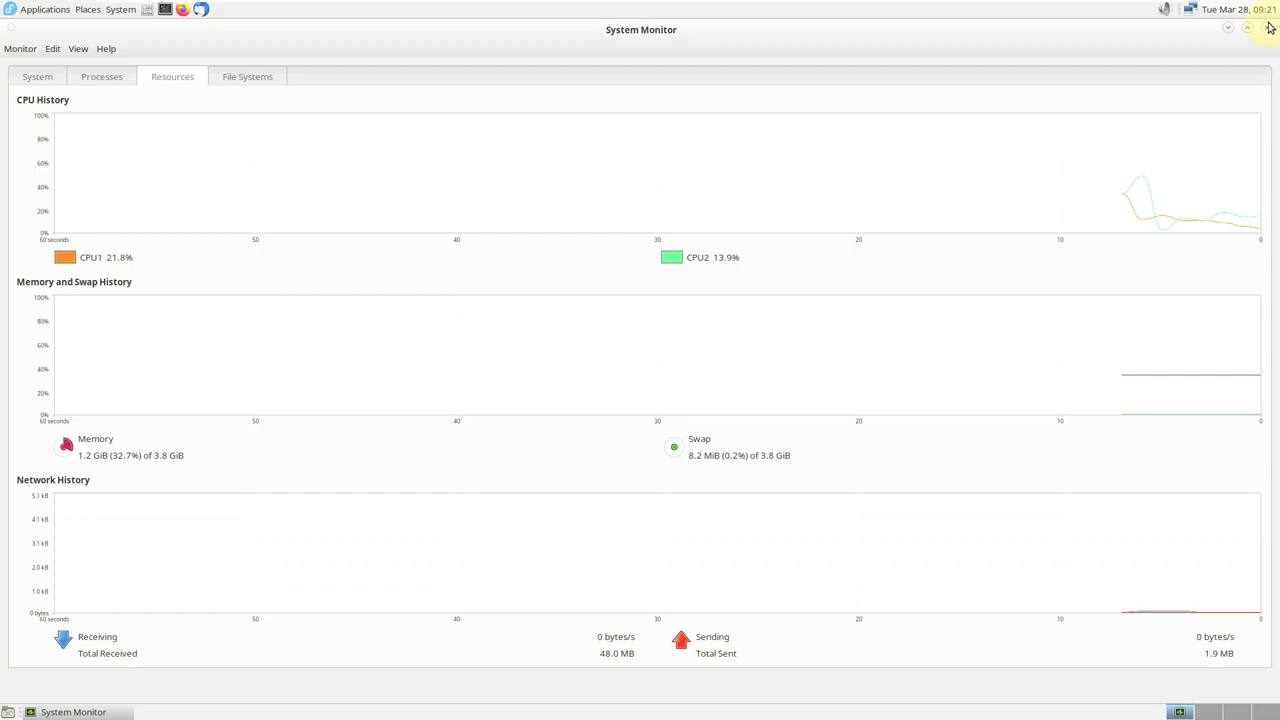
pyautogui.hotkey('ctrl', 'q')
# Open the Appearance preferences, examine the themes, backgrounds, fonts and interface options, and close the window
pyautogui.click(122, 10)
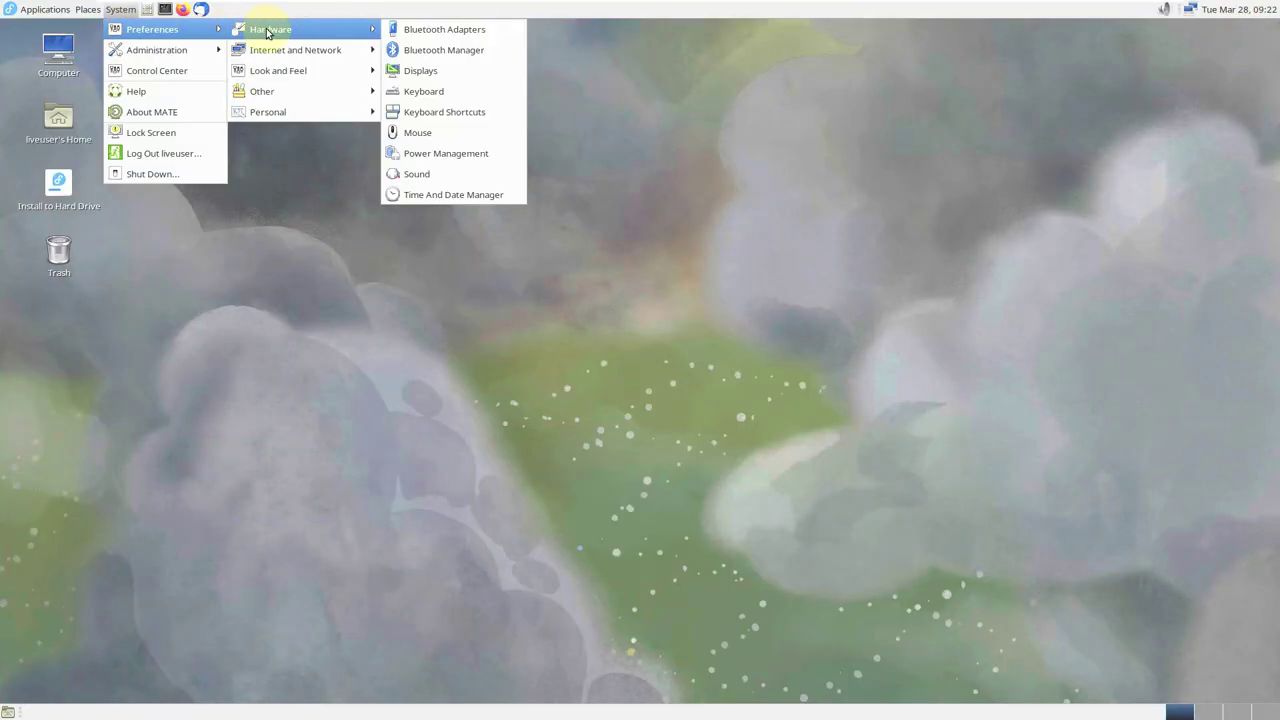
pyautogui.moveTo(275, 72)
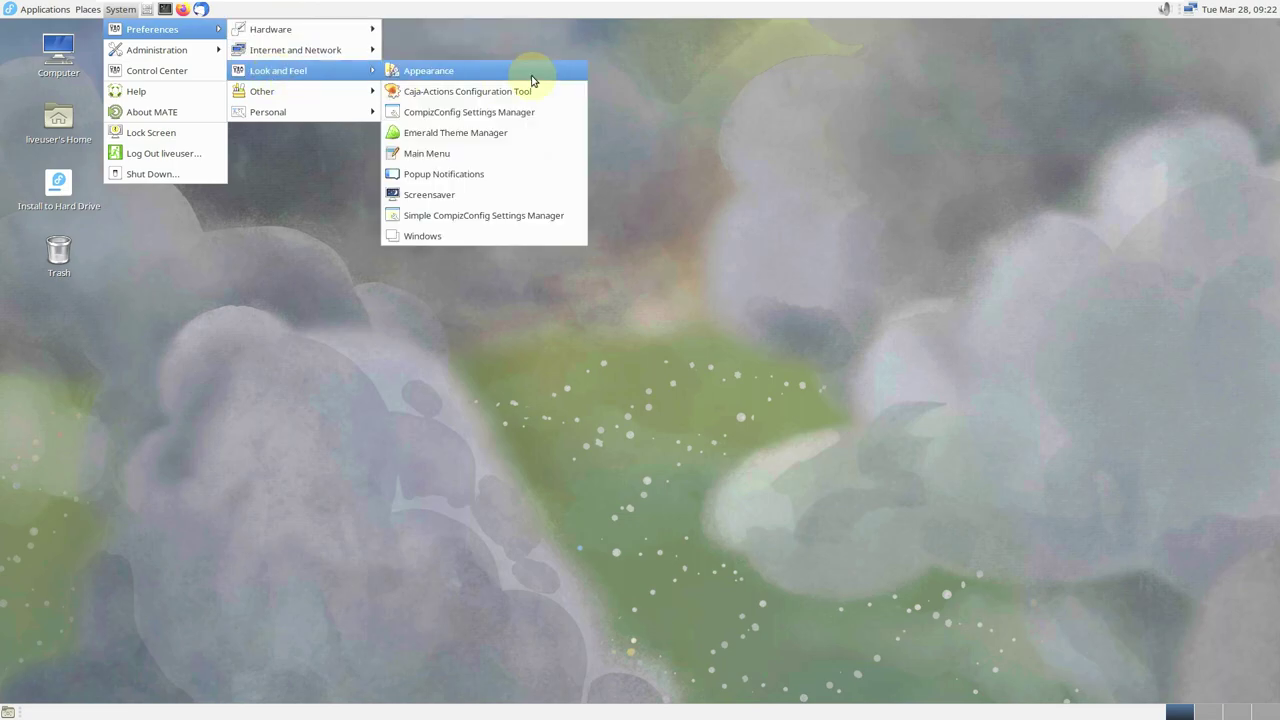
pyautogui.click(531, 72)
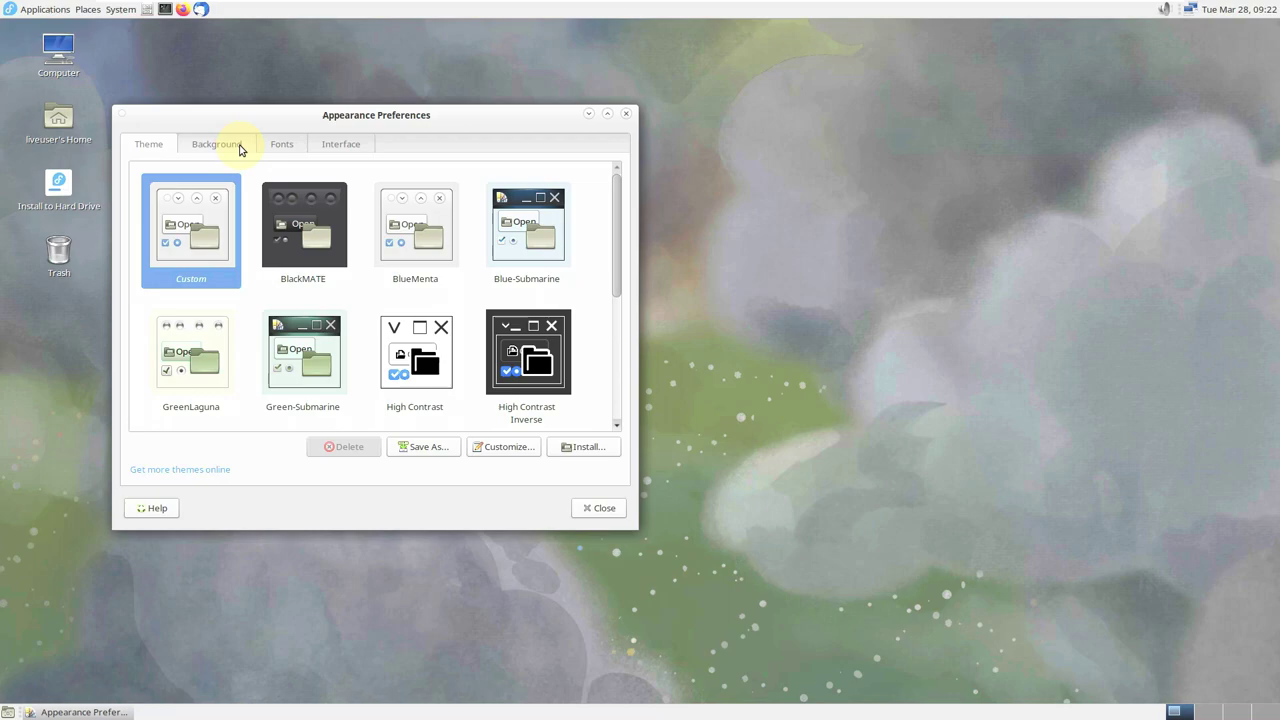
pyautogui.moveTo(294, 122); pyautogui.dragTo(393, 123)
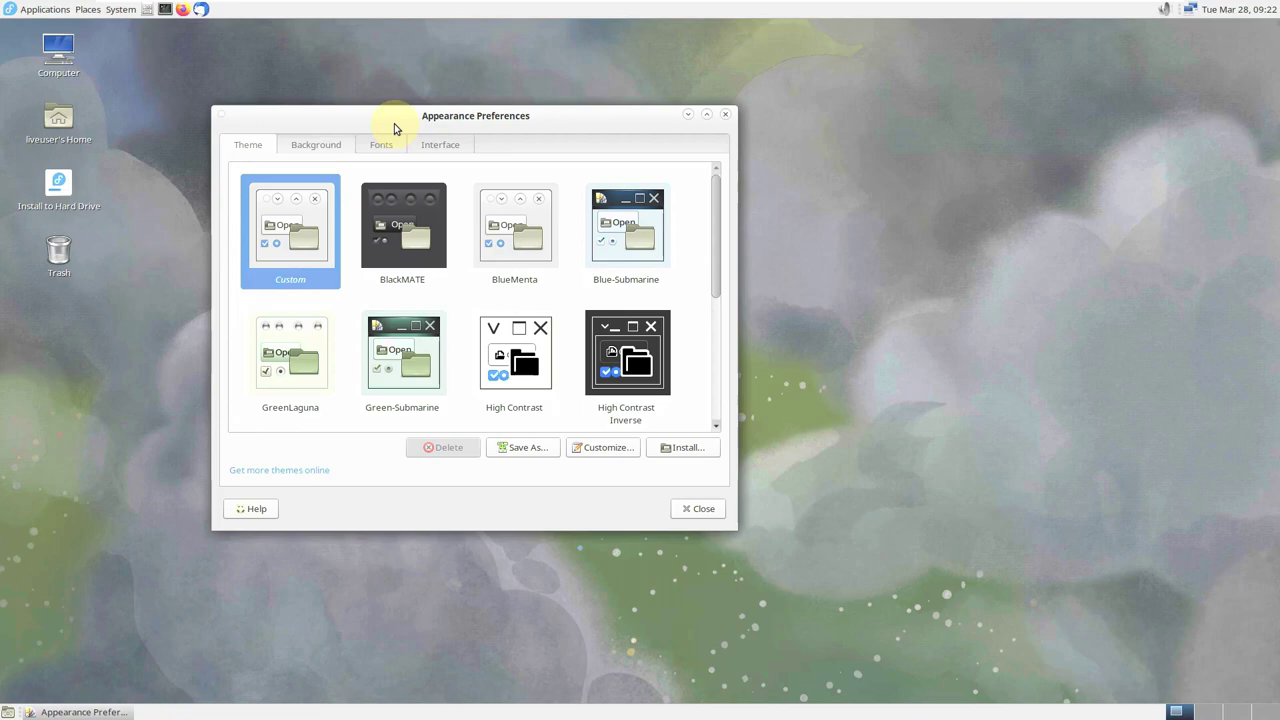
pyautogui.click(318, 143)
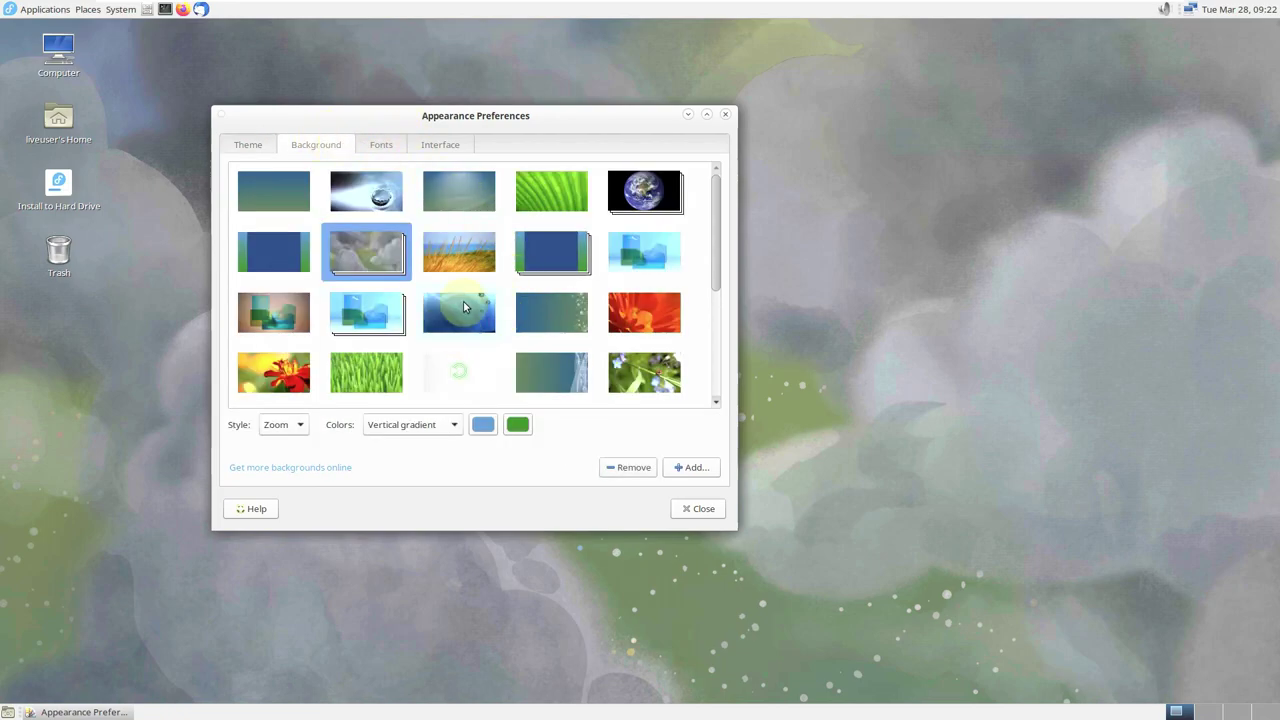
pyautogui.scroll(-5, 463, 307)
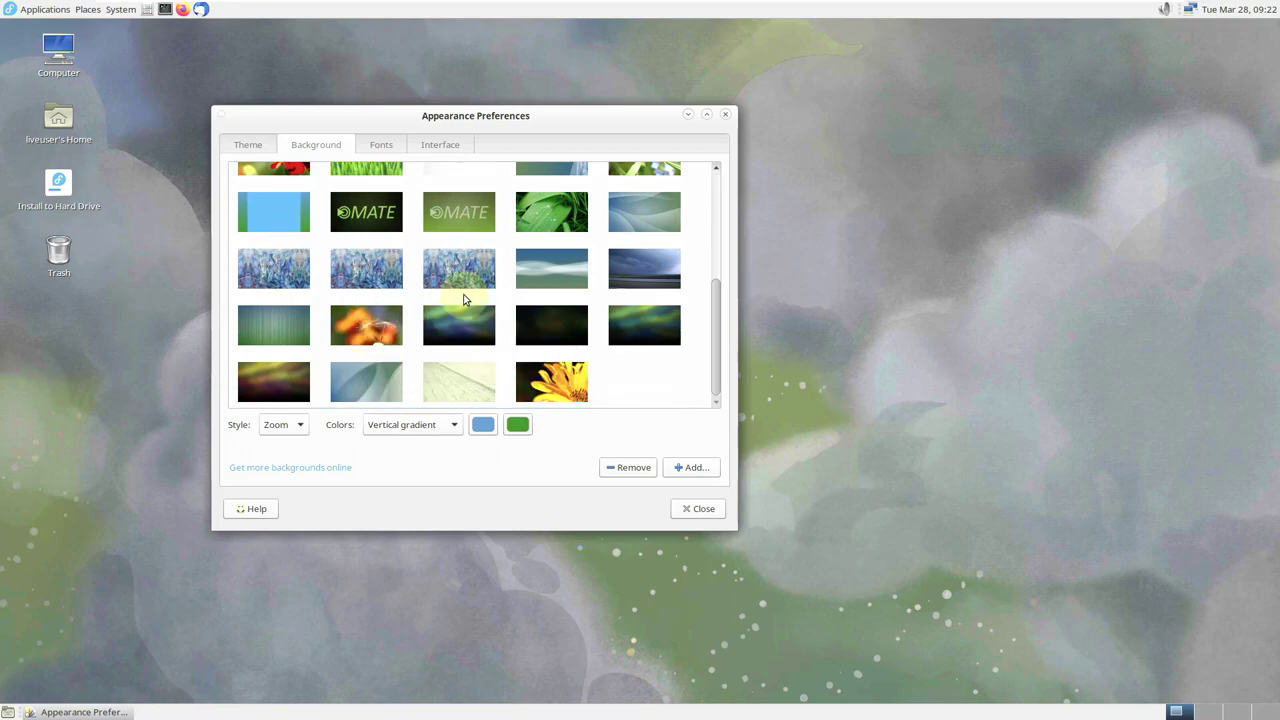
pyautogui.click(379, 145)
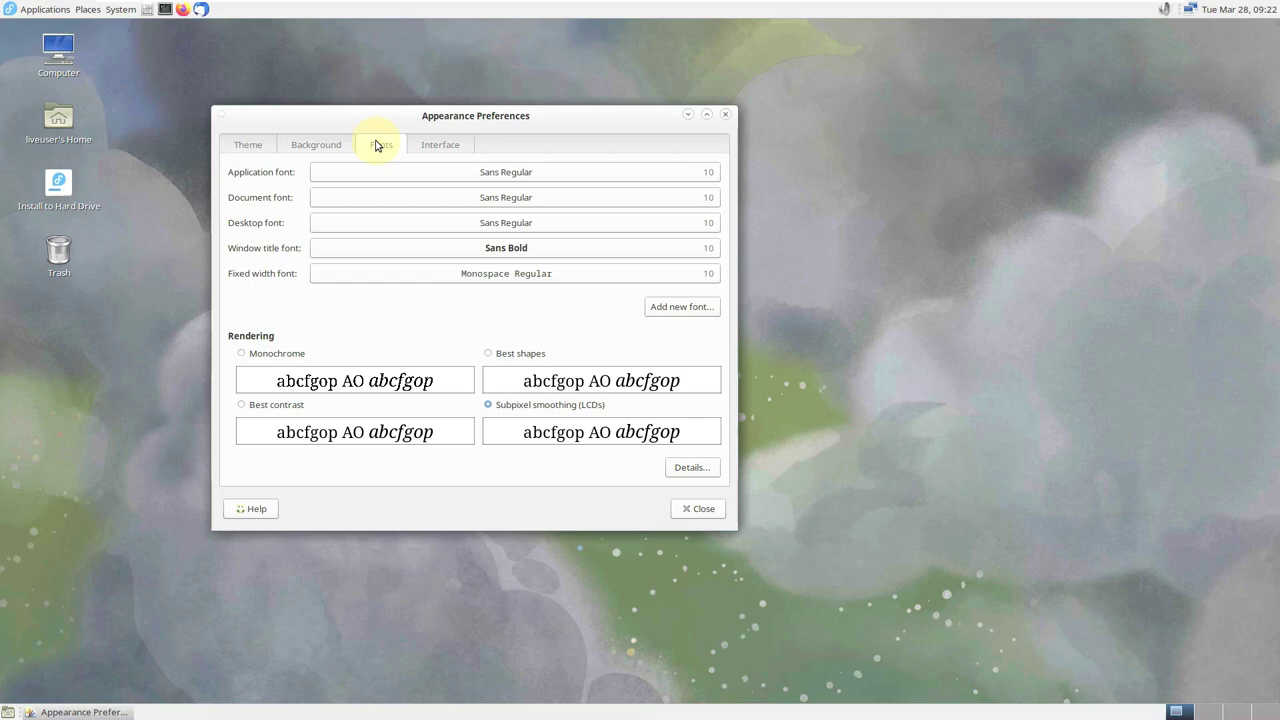
pyautogui.click(440, 145)
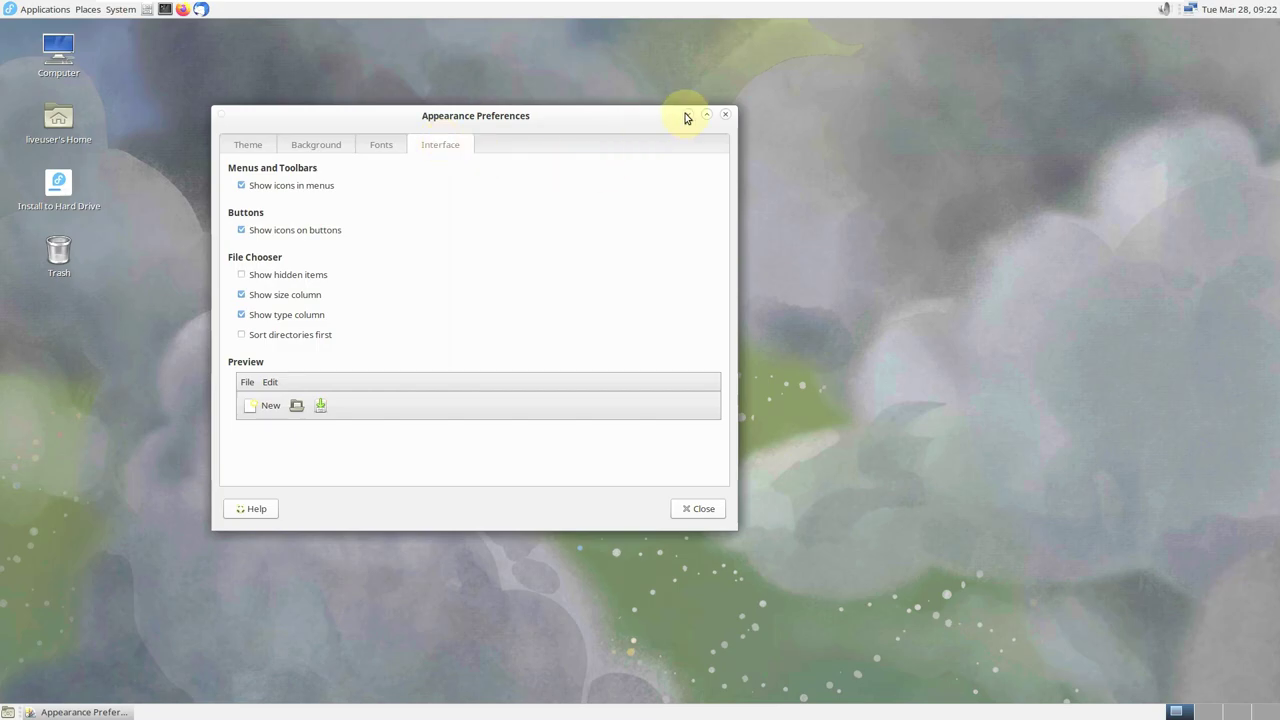
pyautogui.click(724, 115)
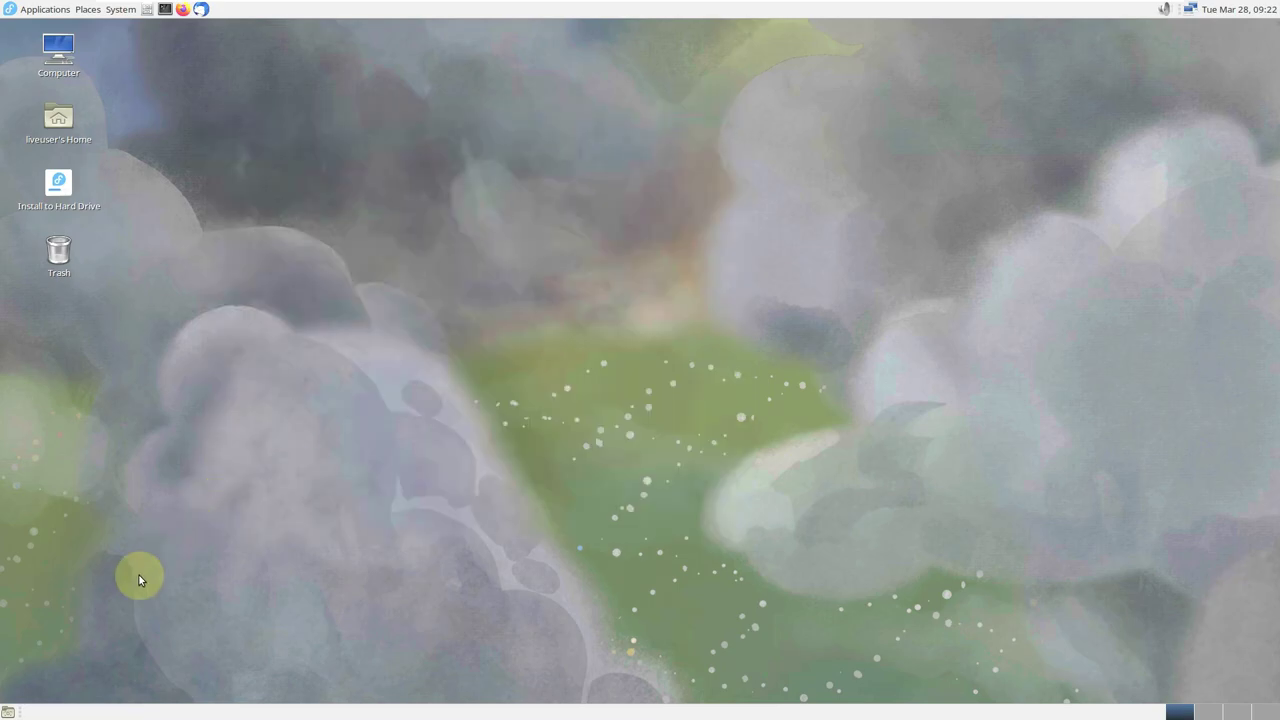
# Start shutting down the live system
pyautogui.click(9, 712)
pyautogui.click(12, 14)
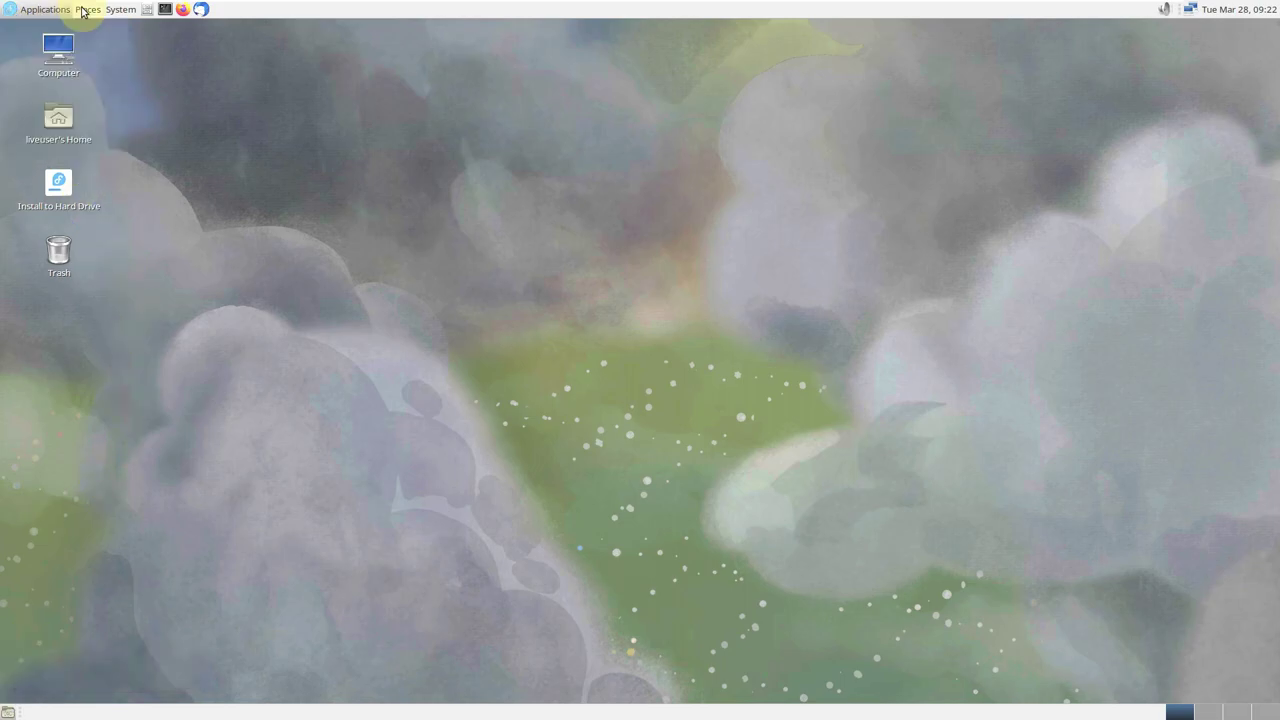
pyautogui.moveTo(110, 12)
pyautogui.click(141, 176)
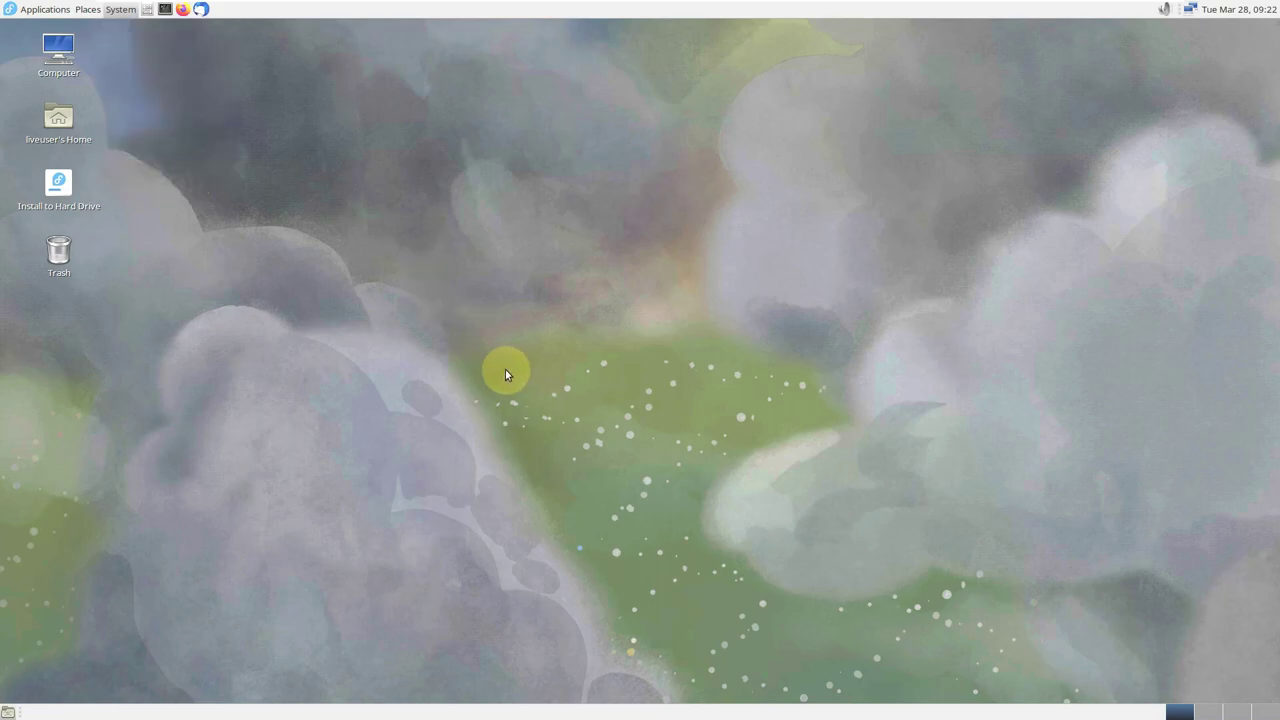